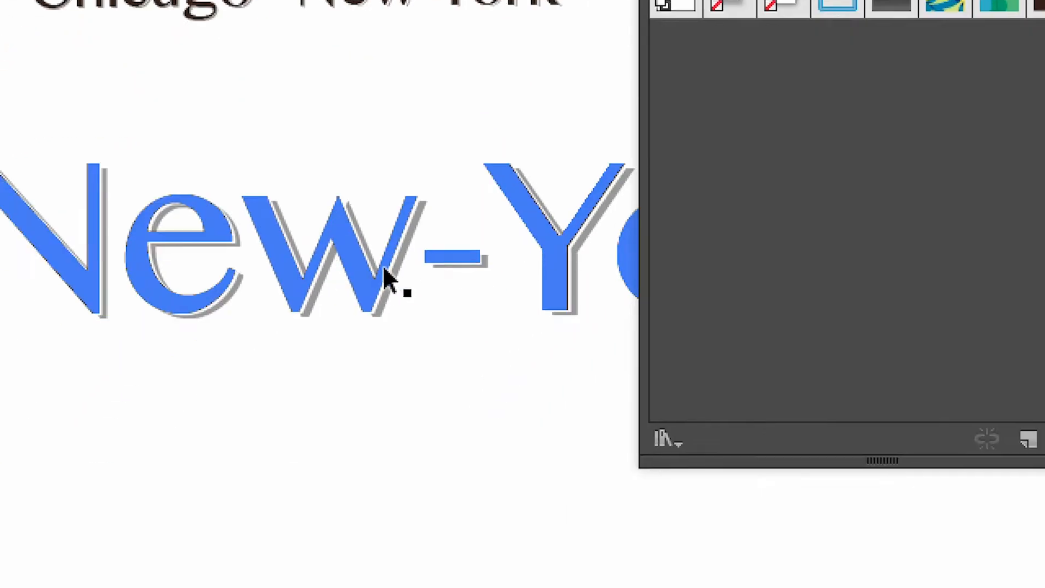
# - Inspect the graphic style applied to the large and small New-York texts, and clear the selection
pyautogui.click(292, 467)
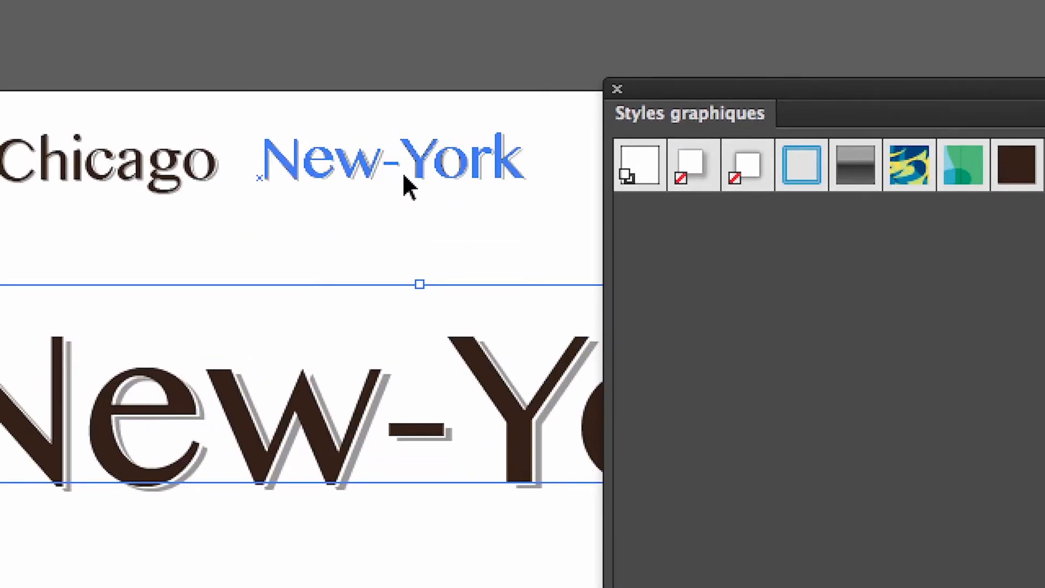
pyautogui.click(403, 174)
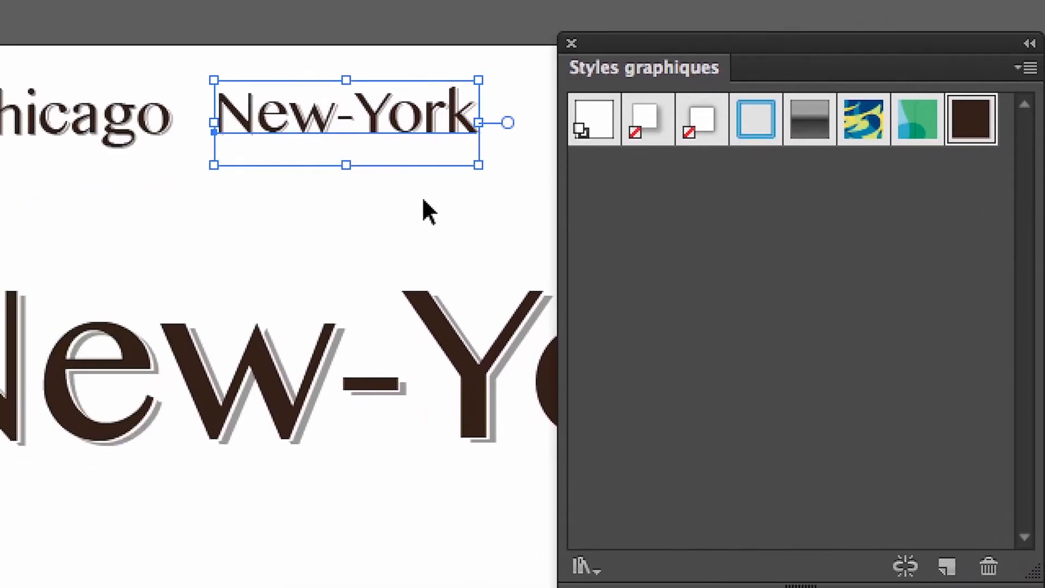
pyautogui.click(61, 244)
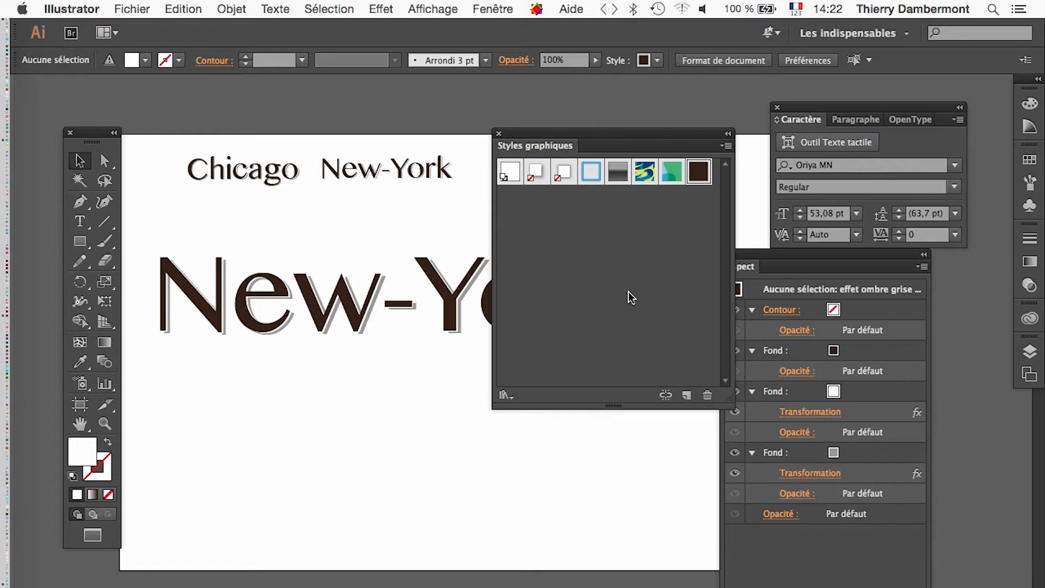
# - Switch to Firefox and reduce the zoom of the Google home page
pyautogui.moveTo(4, 302)
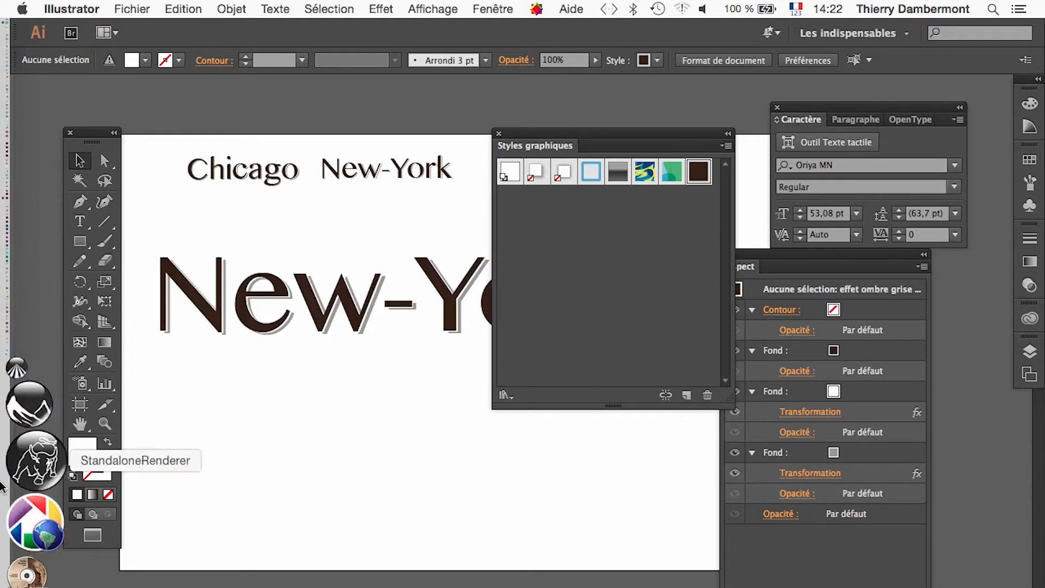
pyautogui.click(25, 531)
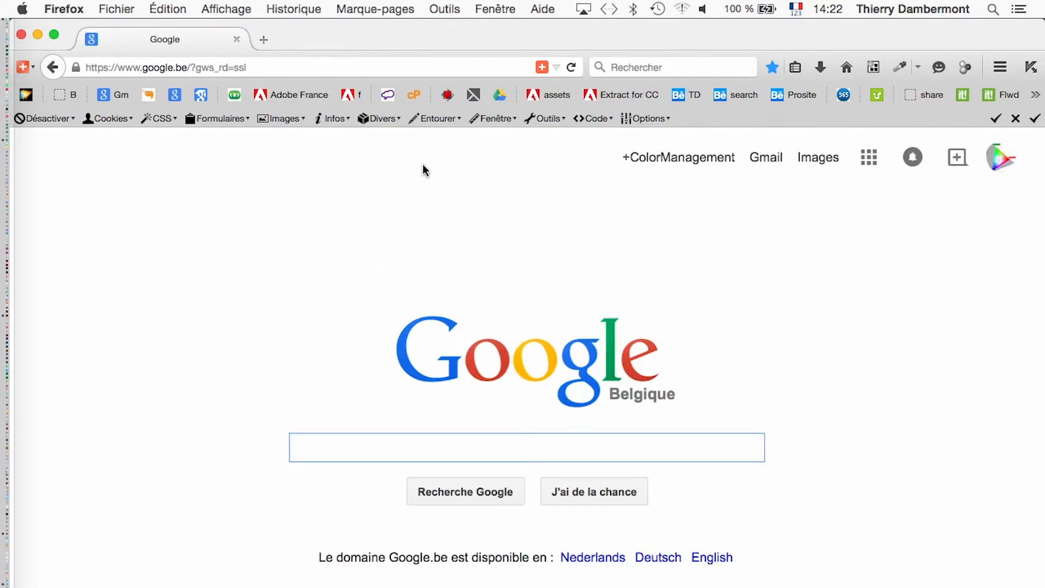
pyautogui.click(247, 8)
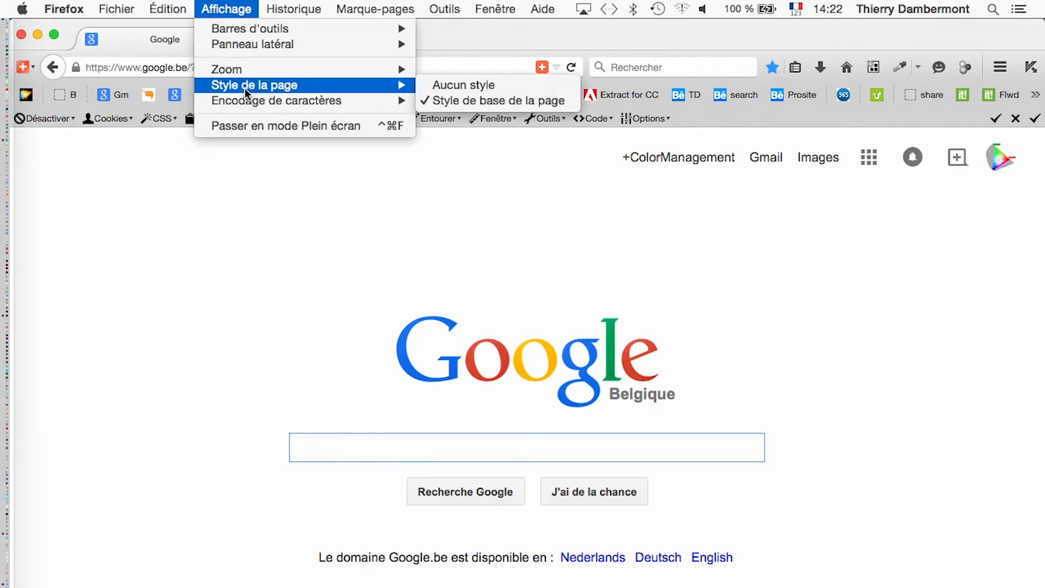
pyautogui.moveTo(248, 70)
pyautogui.click(502, 110)
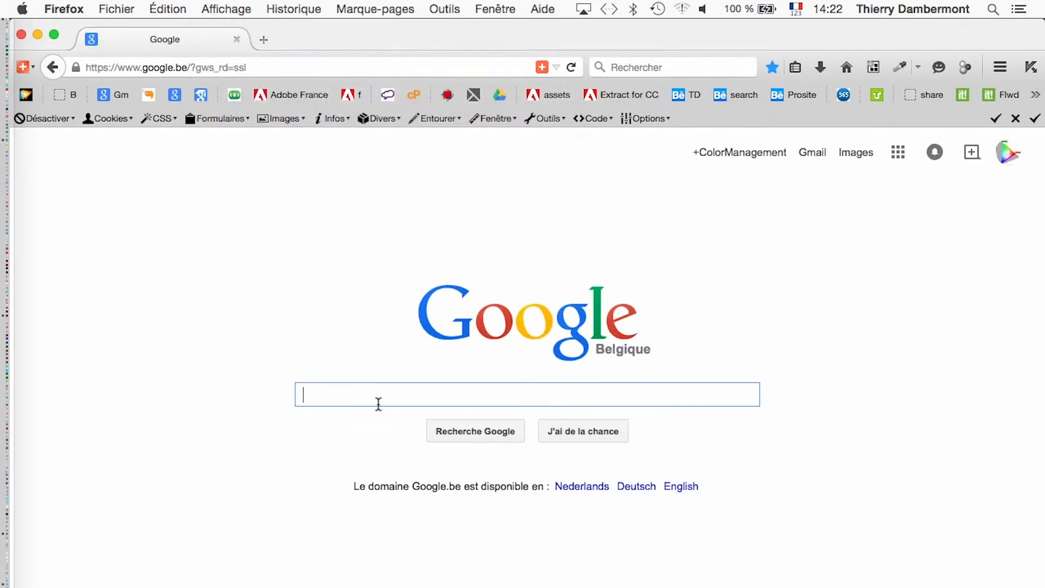
# - Search Google for "download illustrator styles"
pyautogui.write('dow')
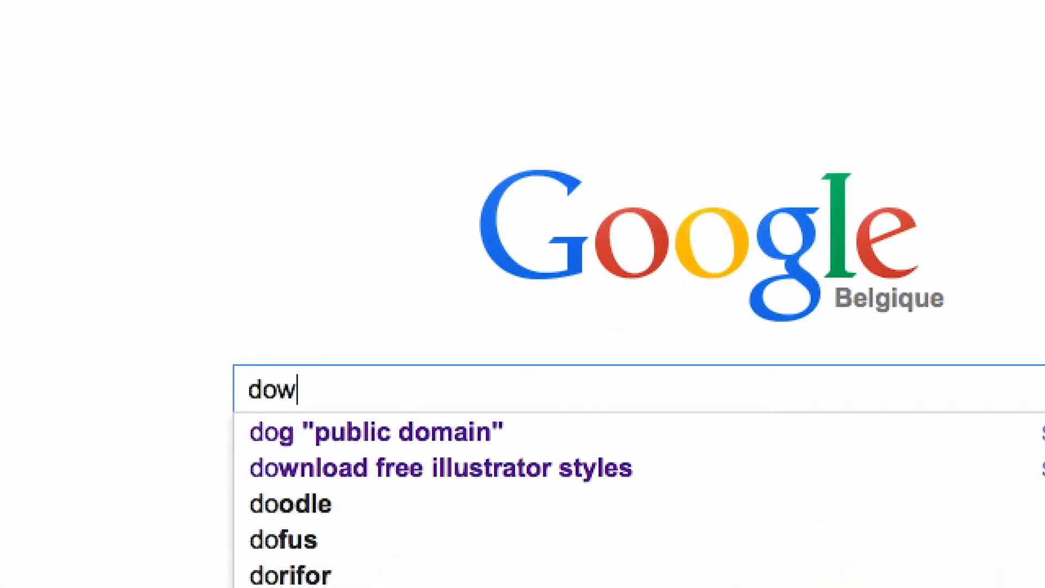
pyautogui.write('nla')
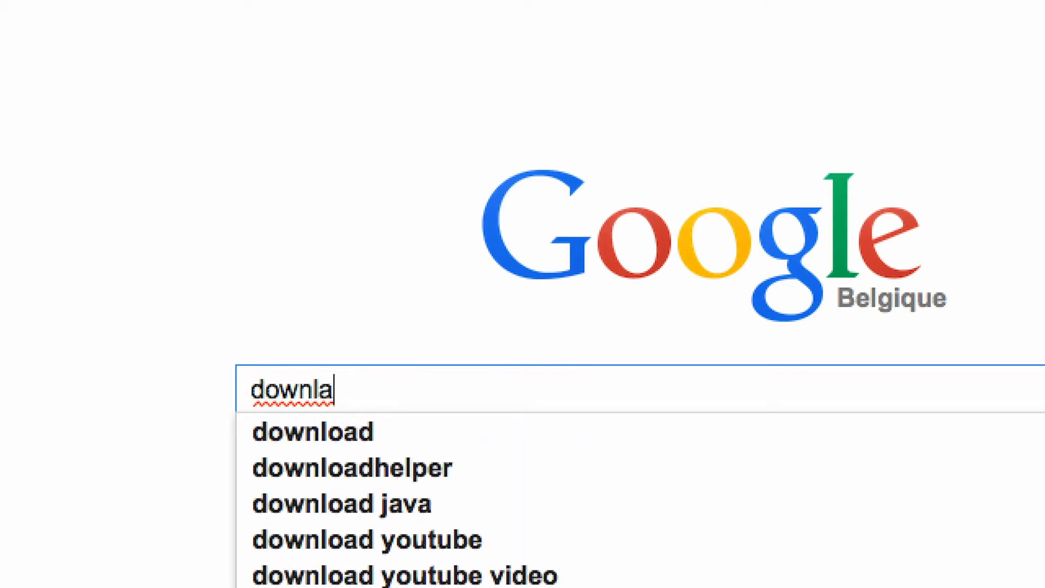
pyautogui.press('BackSpace')
pyautogui.write('oad')
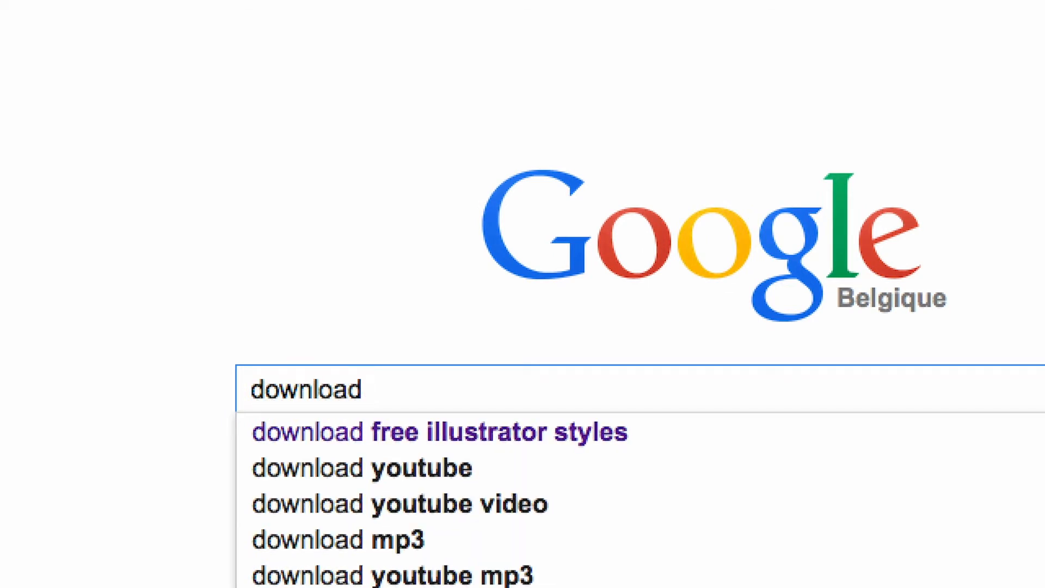
pyautogui.write(' illustrator sty')
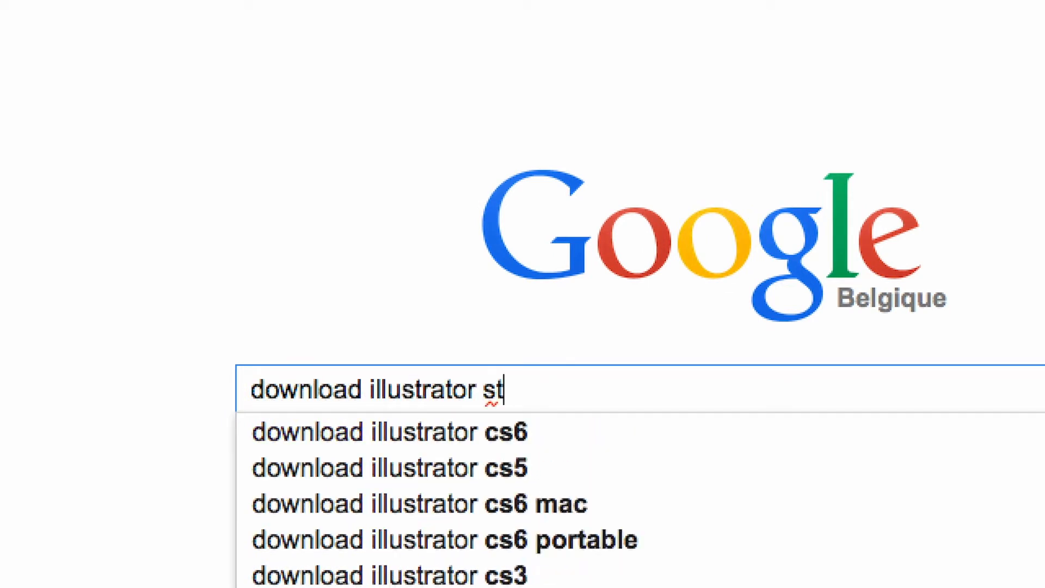
pyautogui.write('les')
pyautogui.press('Return')
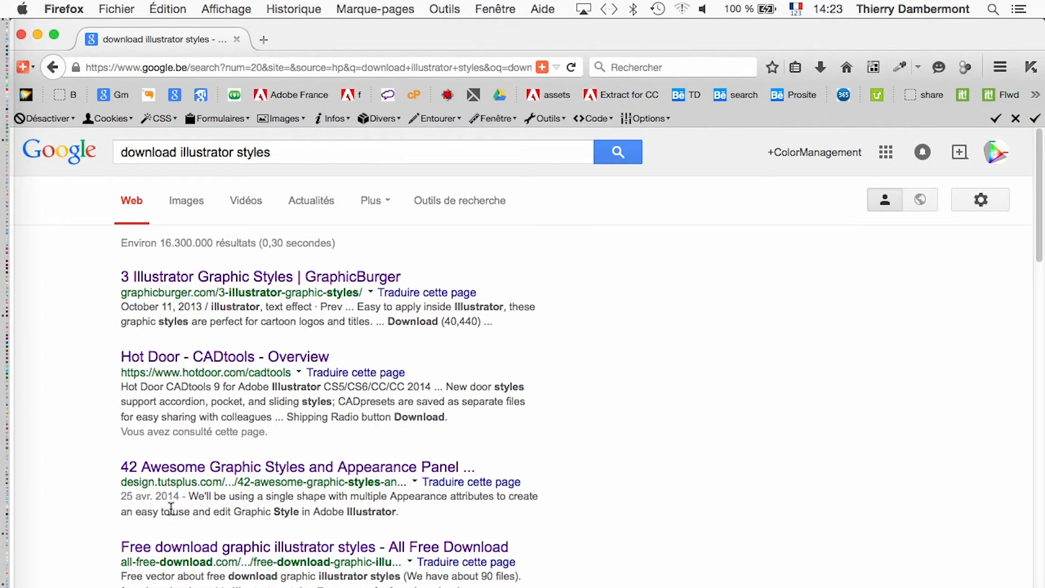
# - Open the "42 Awesome Graphic Styles and Appearance Panel" result in a new tab and browse the article's tutorials
pyautogui.keyDown('super'); pyautogui.click(209, 472); pyautogui.keyUp('super')
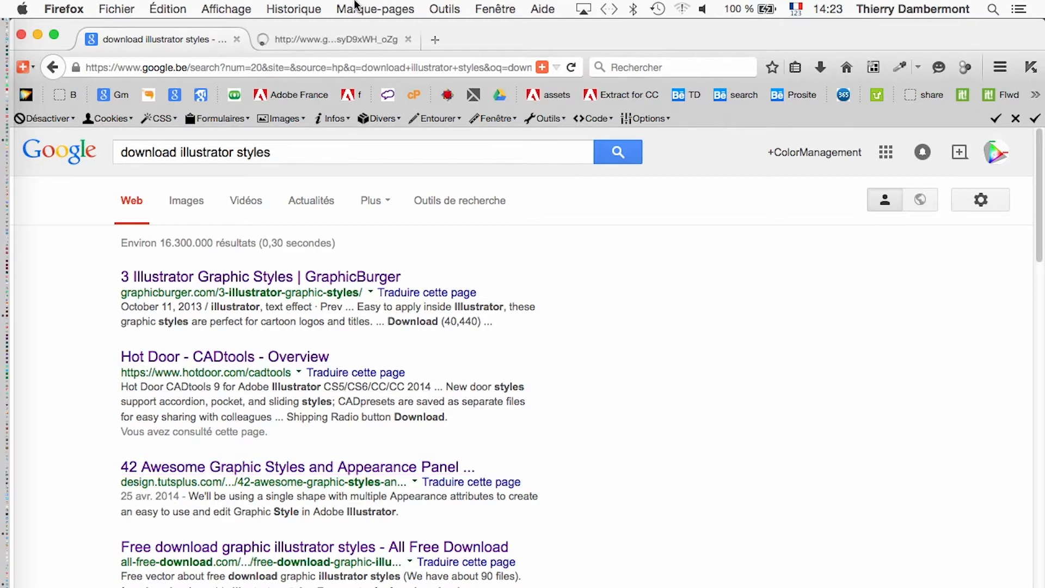
pyautogui.click(336, 40)
pyautogui.scroll(-5, 647, 407)
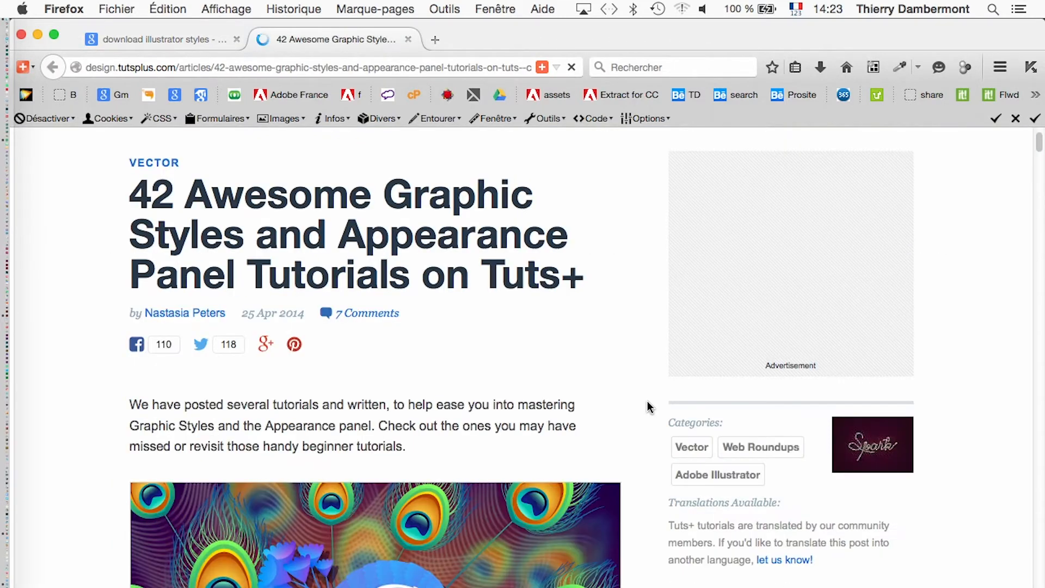
pyautogui.scroll(-8, 646, 407)
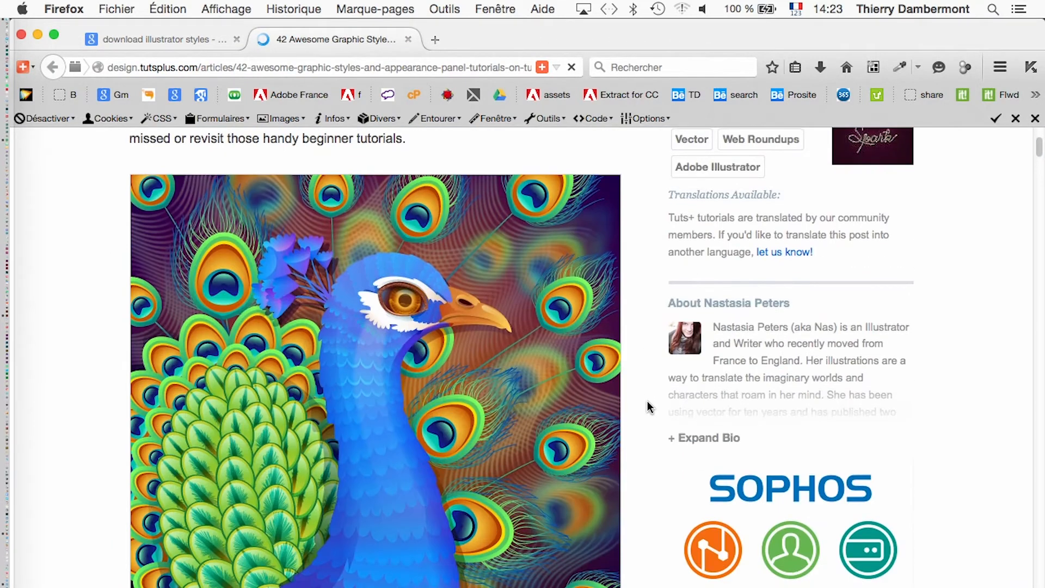
pyautogui.scroll(-15, 647, 404)
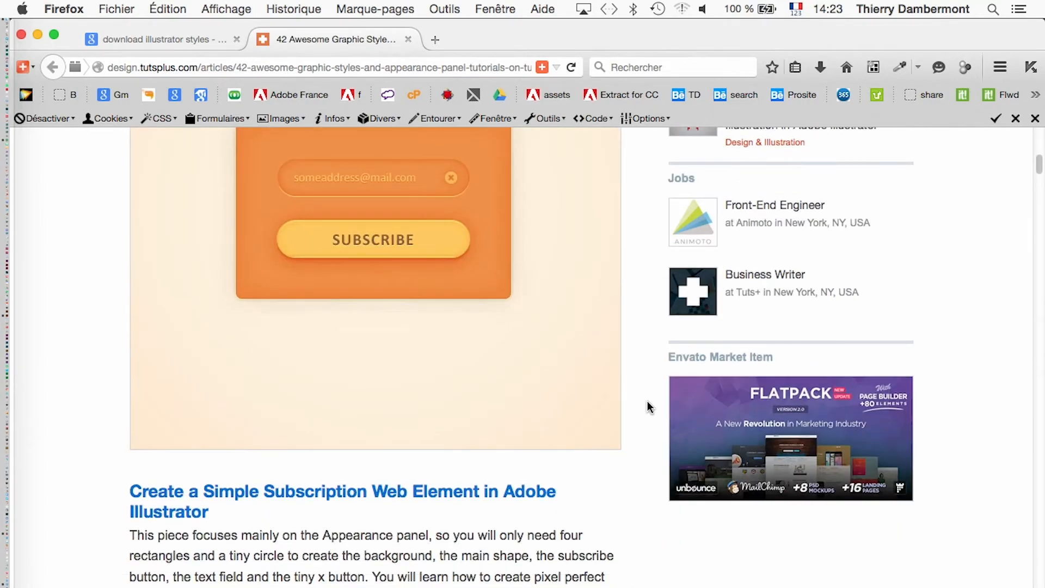
pyautogui.scroll(3, 647, 403)
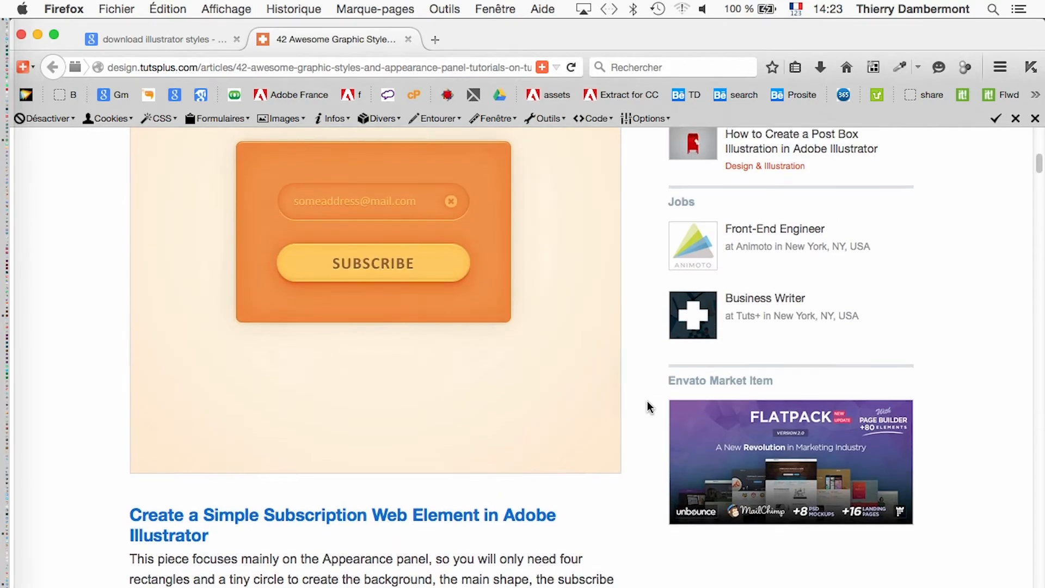
pyautogui.scroll(-3, 423, 371)
pyautogui.scroll(5, 403, 343)
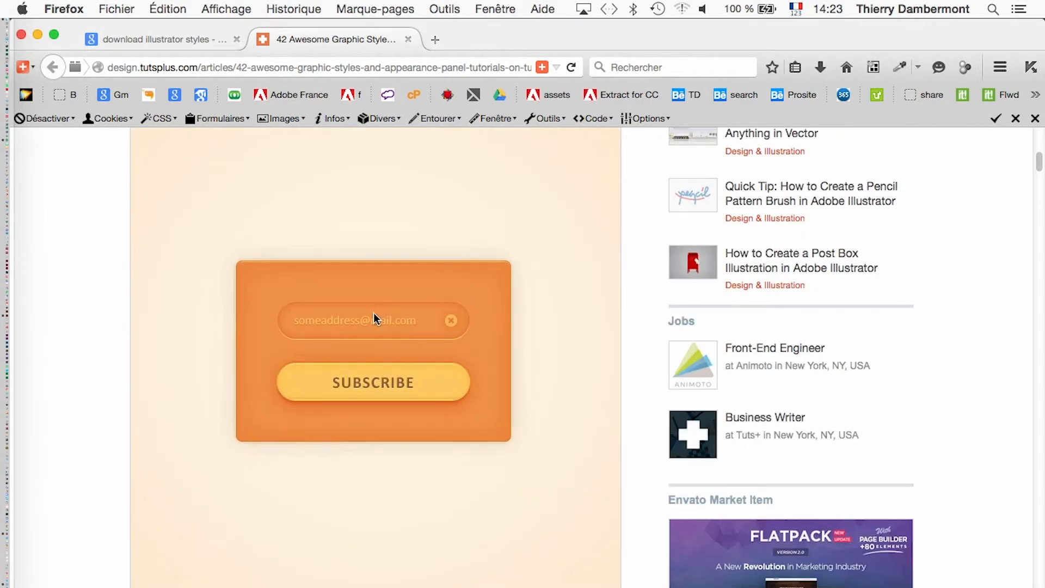
pyautogui.scroll(-12, 427, 418)
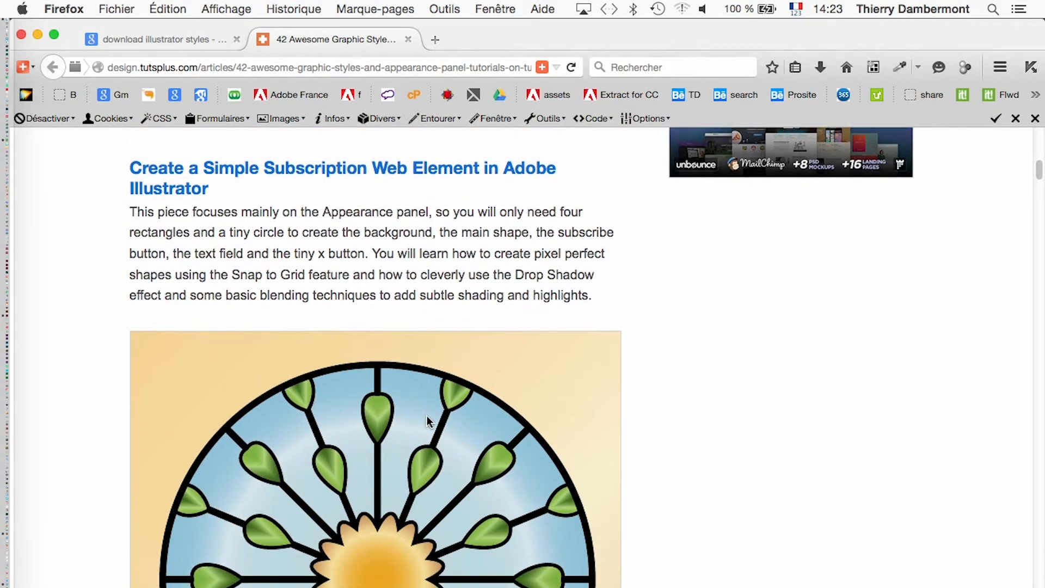
pyautogui.scroll(-15, 427, 415)
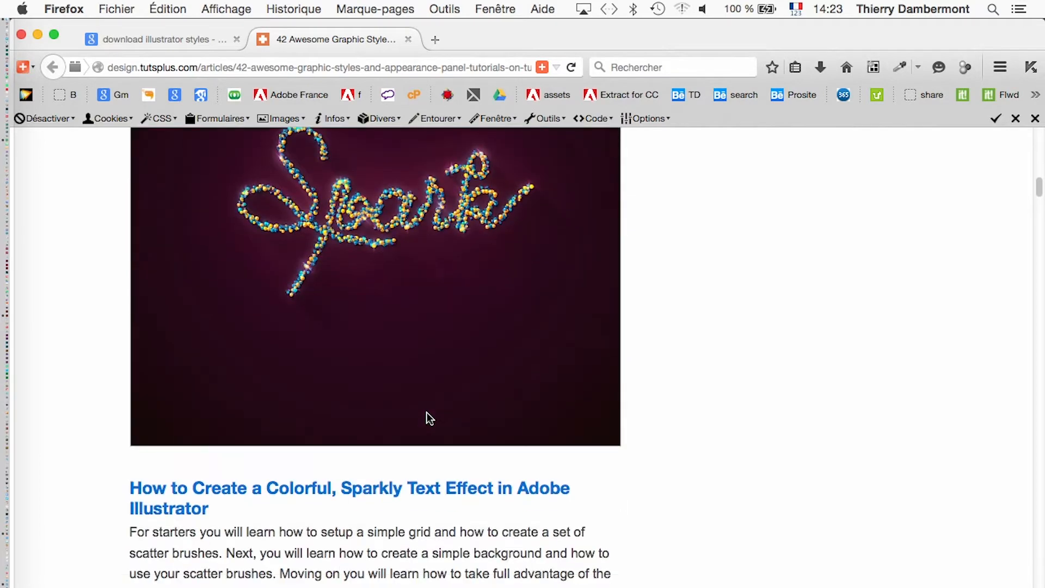
pyautogui.scroll(-5, 426, 414)
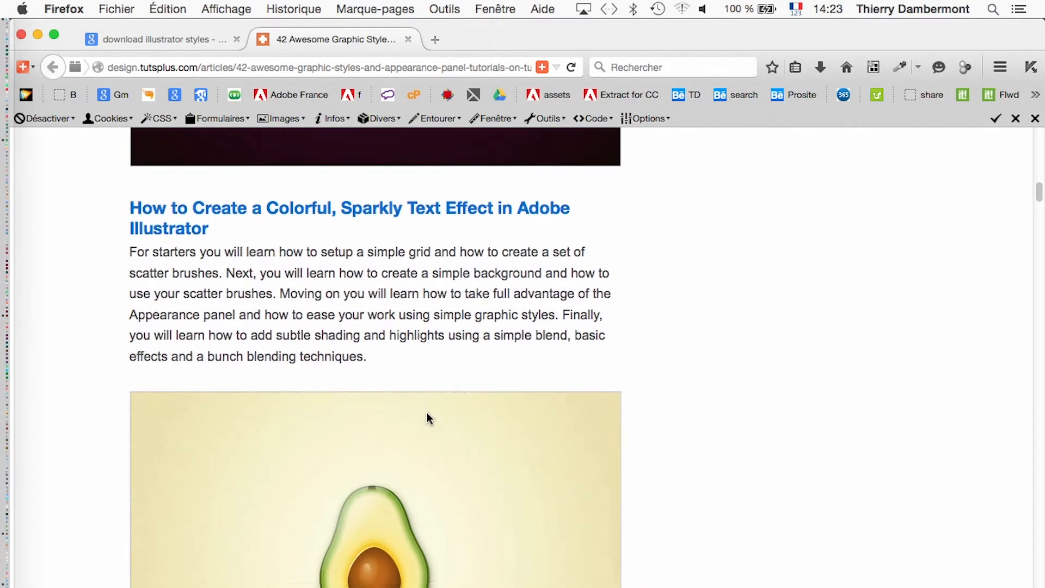
pyautogui.scroll(-5, 427, 418)
pyautogui.scroll(7, 428, 418)
pyautogui.scroll(-1, 428, 418)
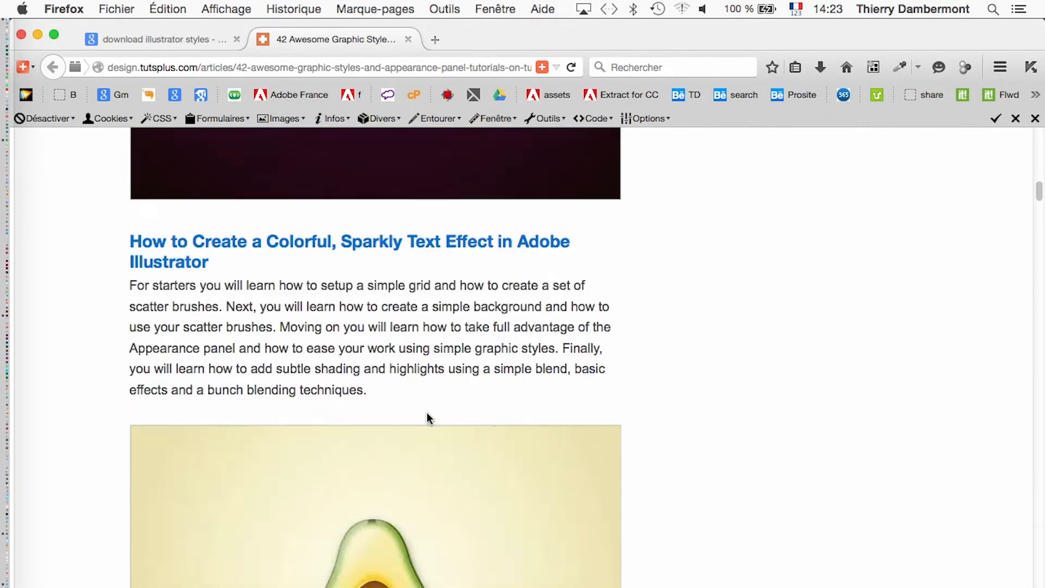
pyautogui.scroll(-15, 427, 413)
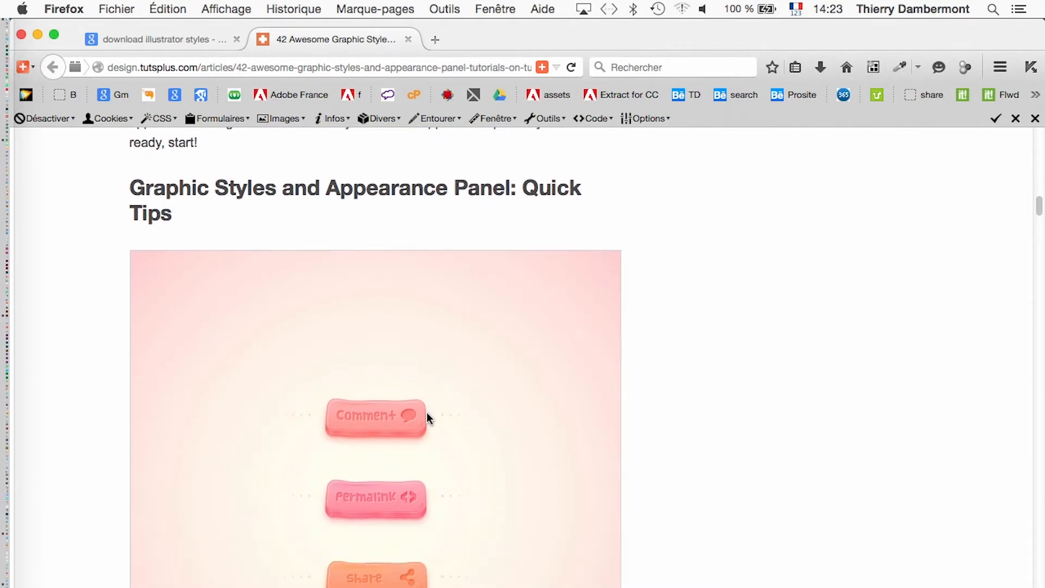
pyautogui.scroll(-10, 427, 417)
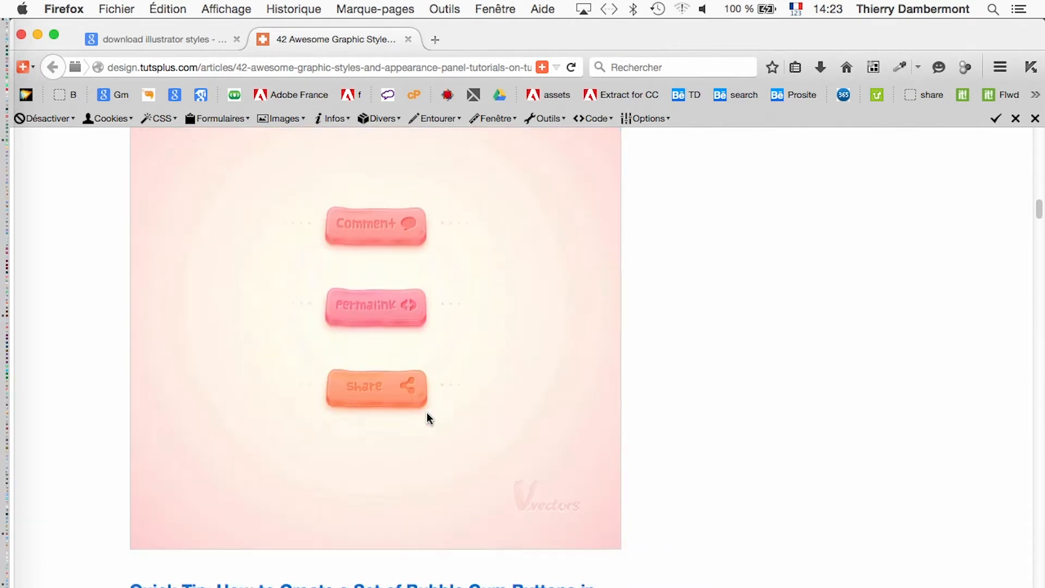
pyautogui.scroll(-4, 426, 413)
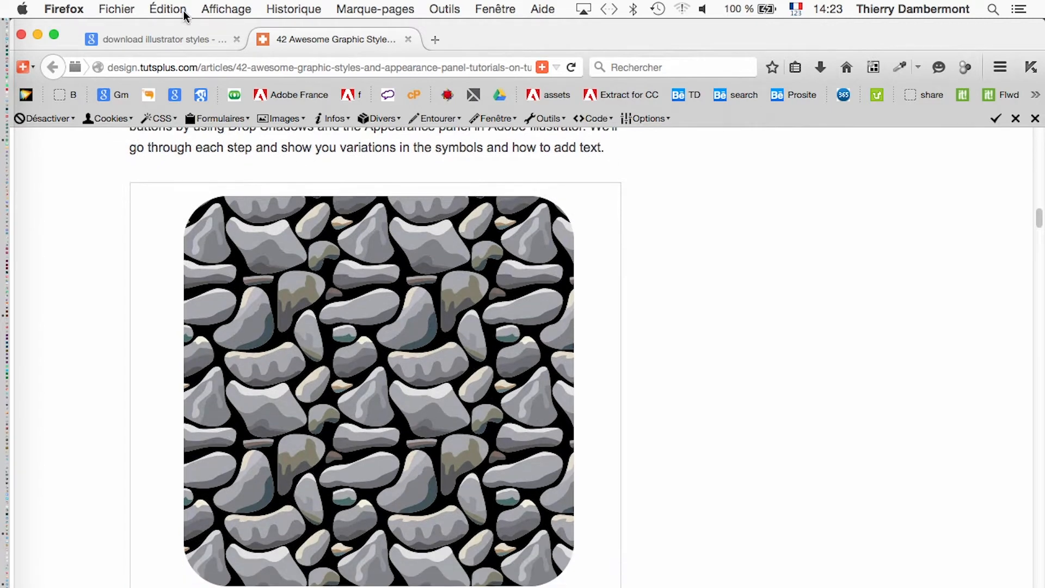
# - From the search results, open "15 Of The Best Illustrator Text Effects" in a new tab and browse its examples
pyautogui.click(148, 39)
pyautogui.scroll(-5, 604, 394)
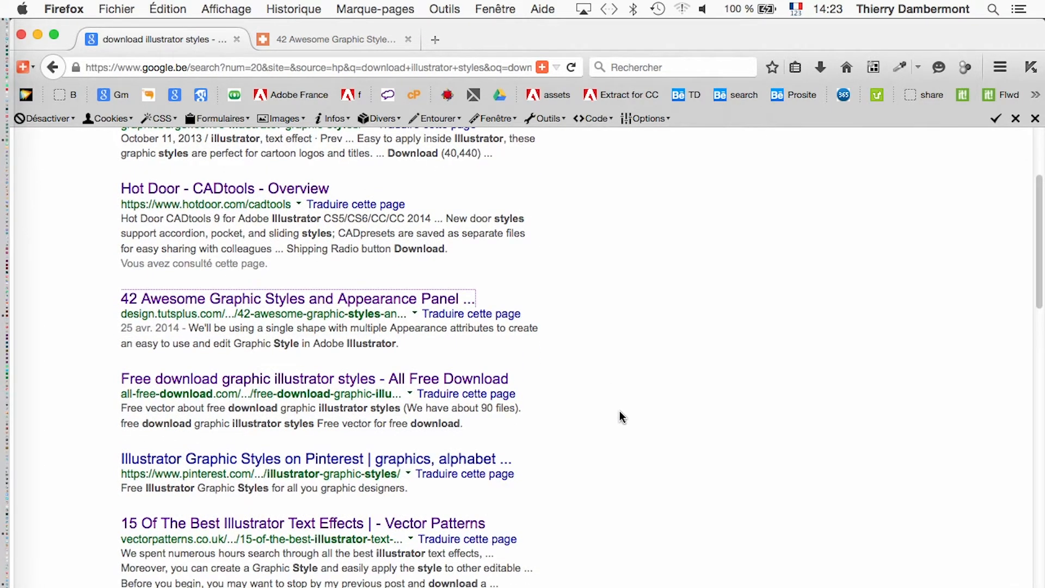
pyautogui.scroll(-1, 383, 384)
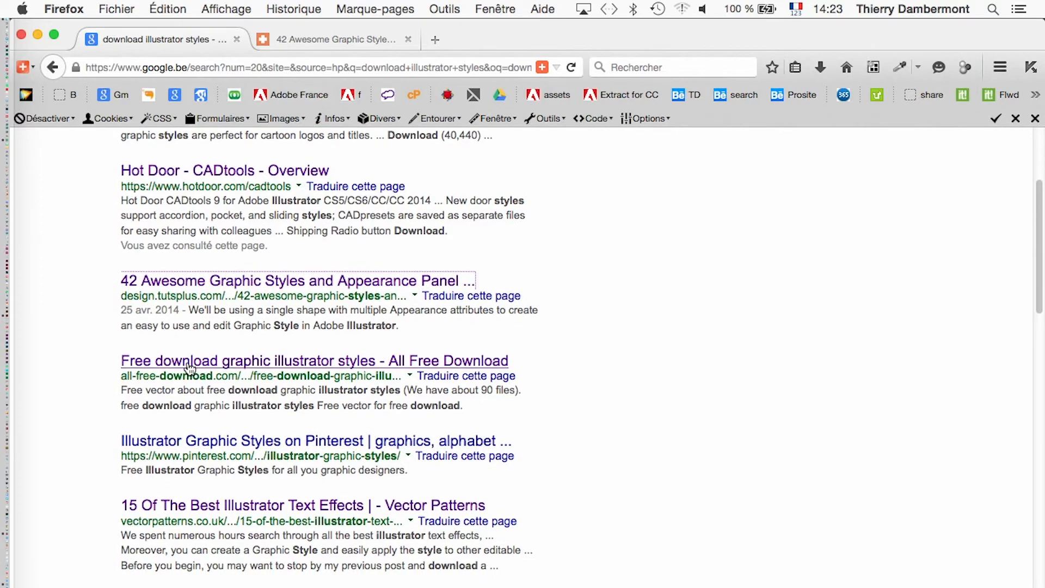
pyautogui.scroll(-3, 205, 509)
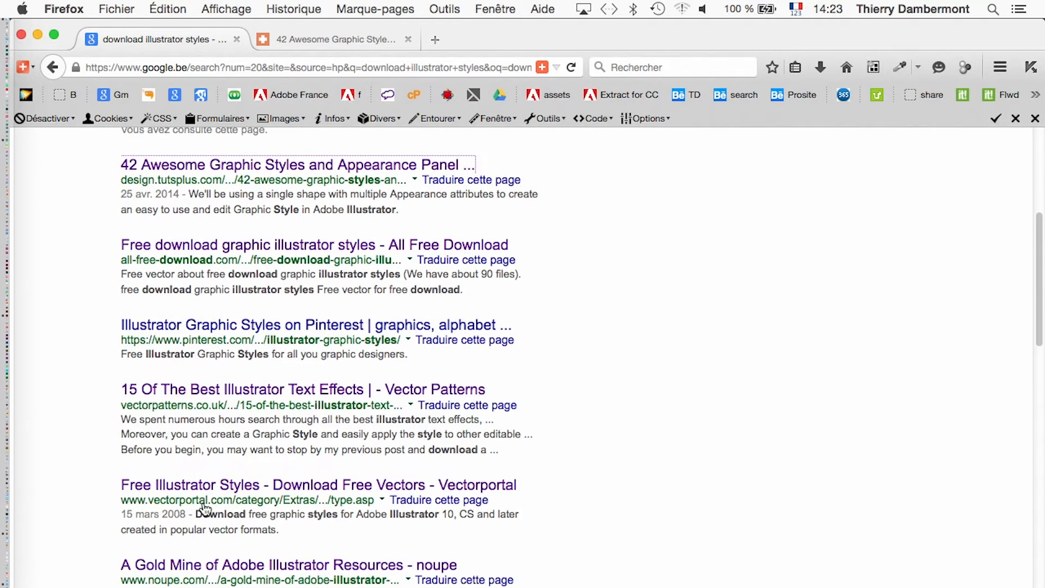
pyautogui.keyDown('super'); pyautogui.click(198, 390); pyautogui.keyUp('super')
pyautogui.click(321, 40)
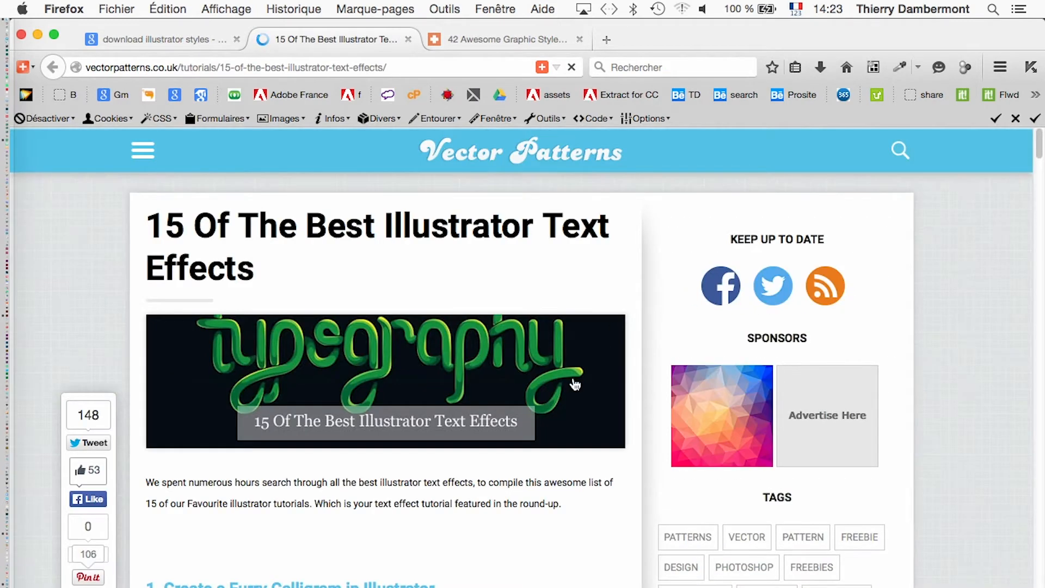
pyautogui.scroll(-5, 575, 385)
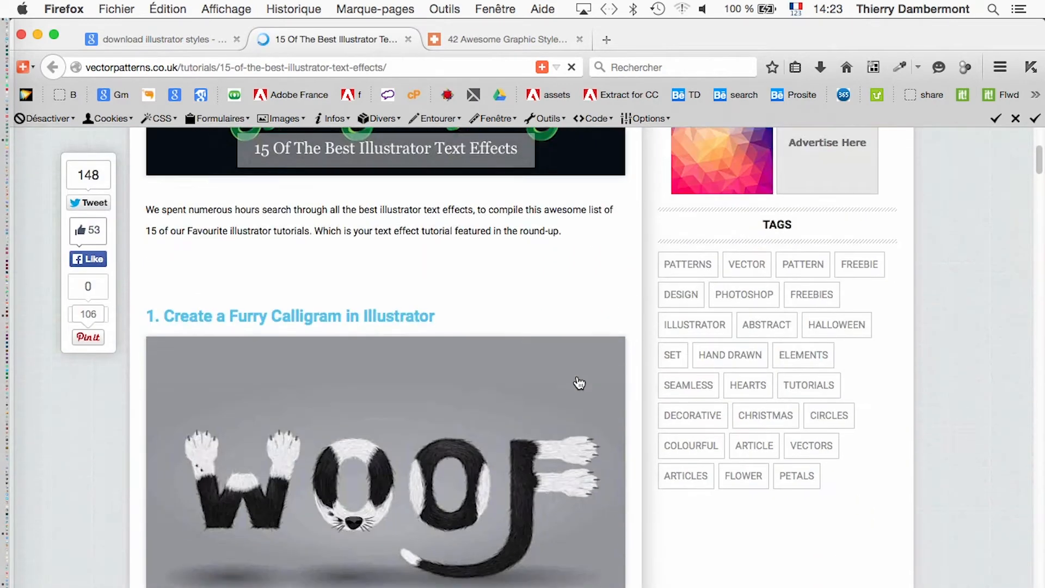
pyautogui.scroll(-10, 578, 384)
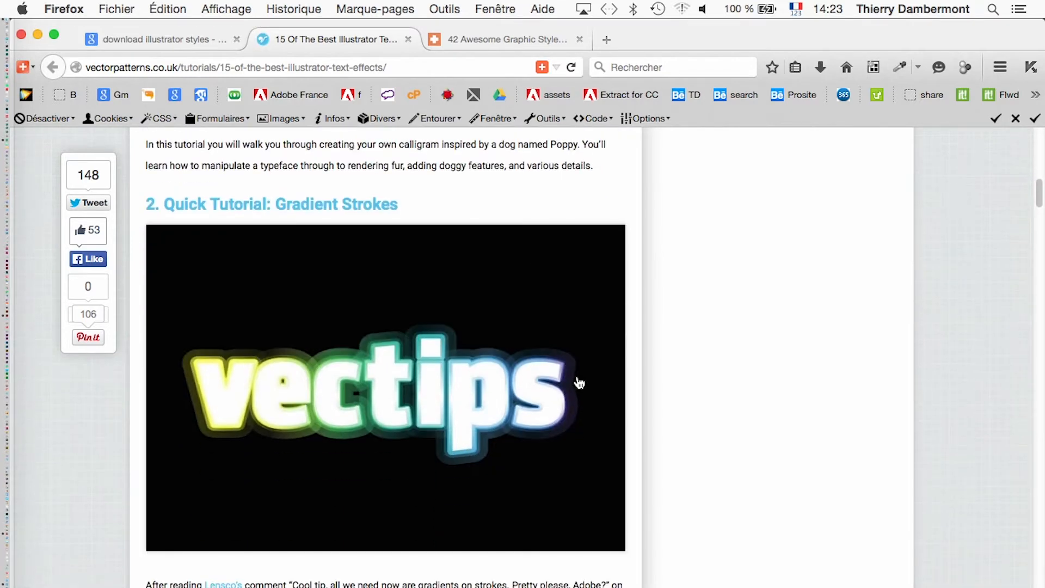
pyautogui.scroll(-1, 578, 382)
# - From the search results, open "Free download graphic illustrator styles - All Free Download" in a new tab and browse its vector files
pyautogui.click(133, 39)
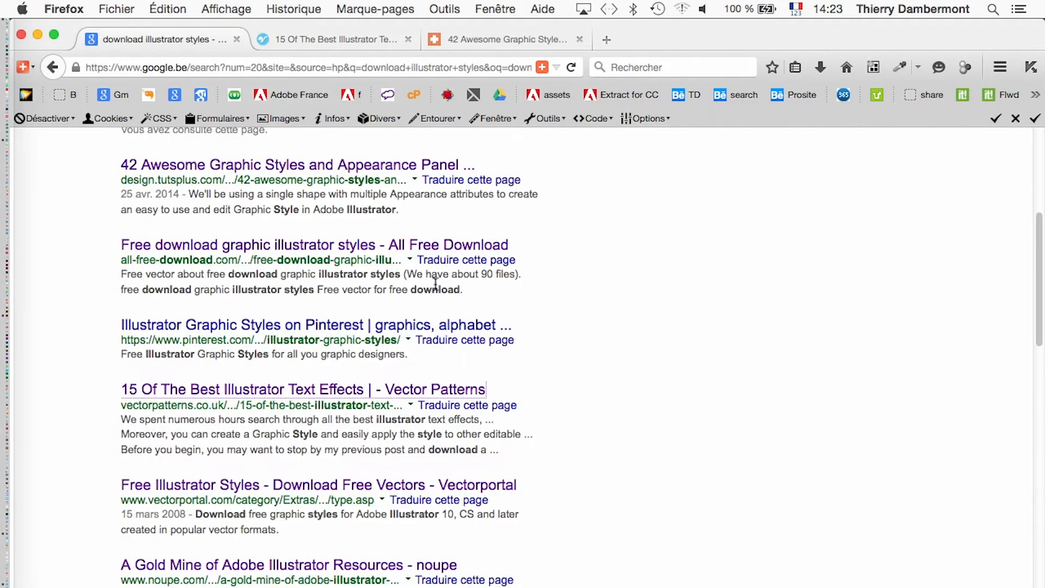
pyautogui.keyDown('super'); pyautogui.click(324, 244); pyautogui.keyUp('super')
pyautogui.click(320, 40)
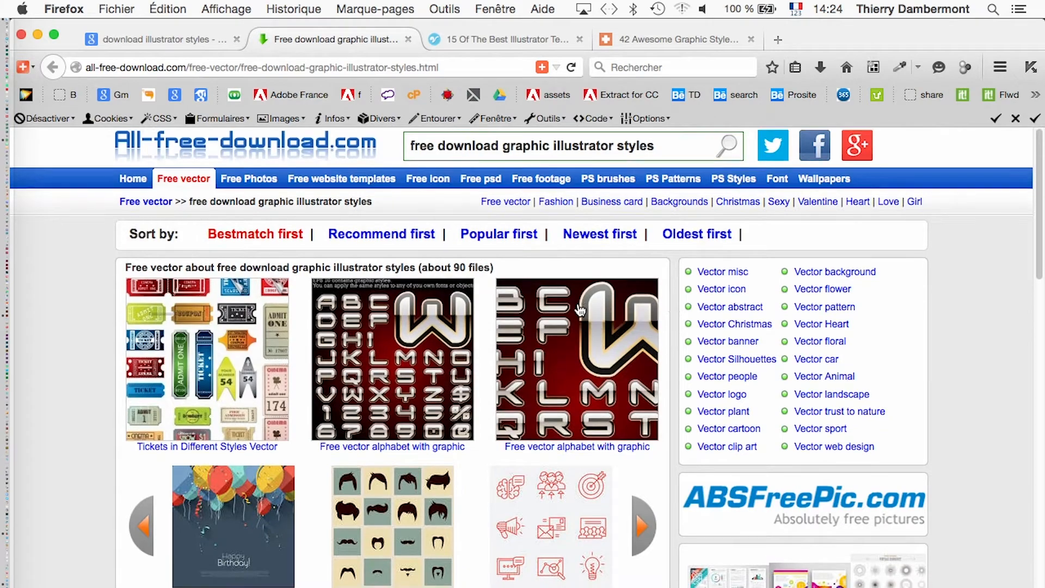
pyautogui.scroll(-4, 580, 308)
pyautogui.scroll(-7, 580, 311)
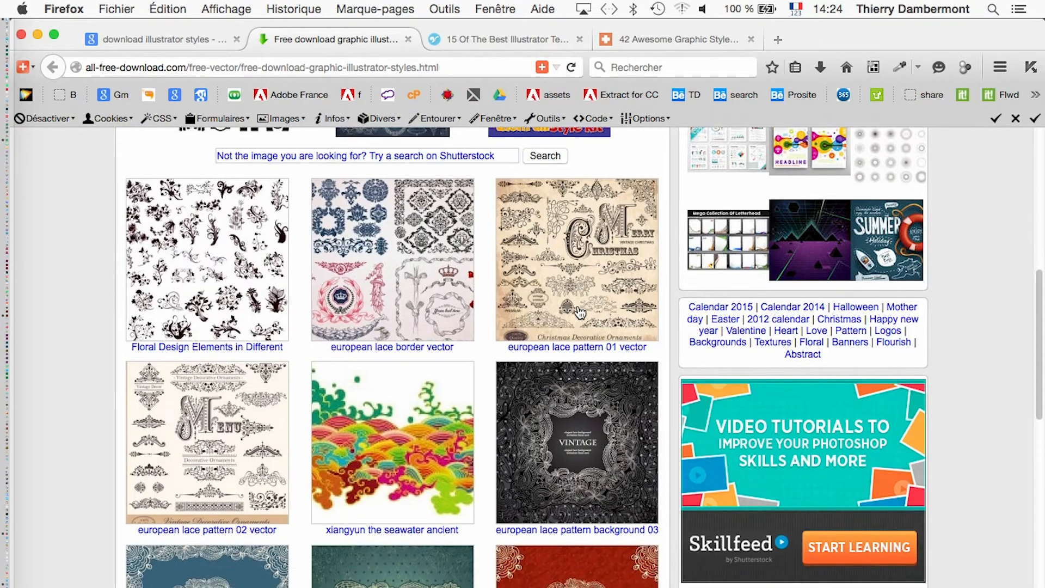
pyautogui.scroll(-6, 580, 311)
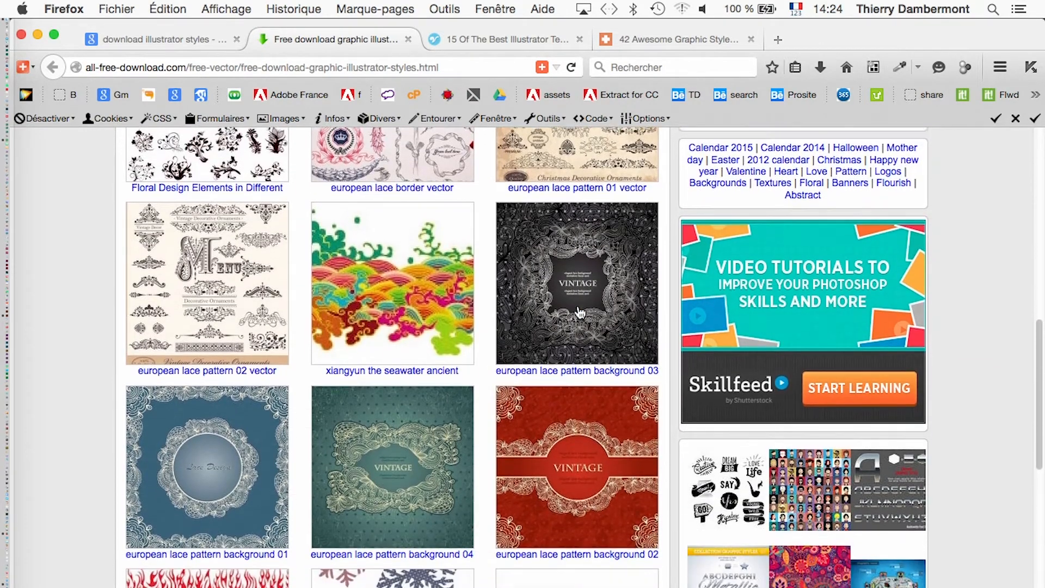
# - Browse the vector listing and open the "Free vector alphabet with graphic styles" file page
pyautogui.scroll(-3, 580, 312)
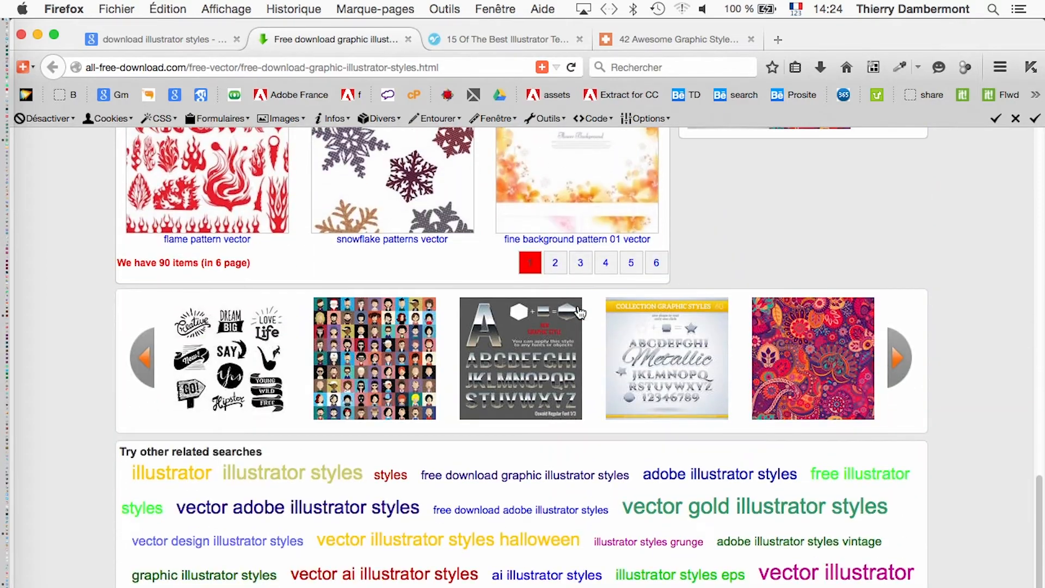
pyautogui.scroll(15, 580, 312)
pyautogui.scroll(4, 578, 313)
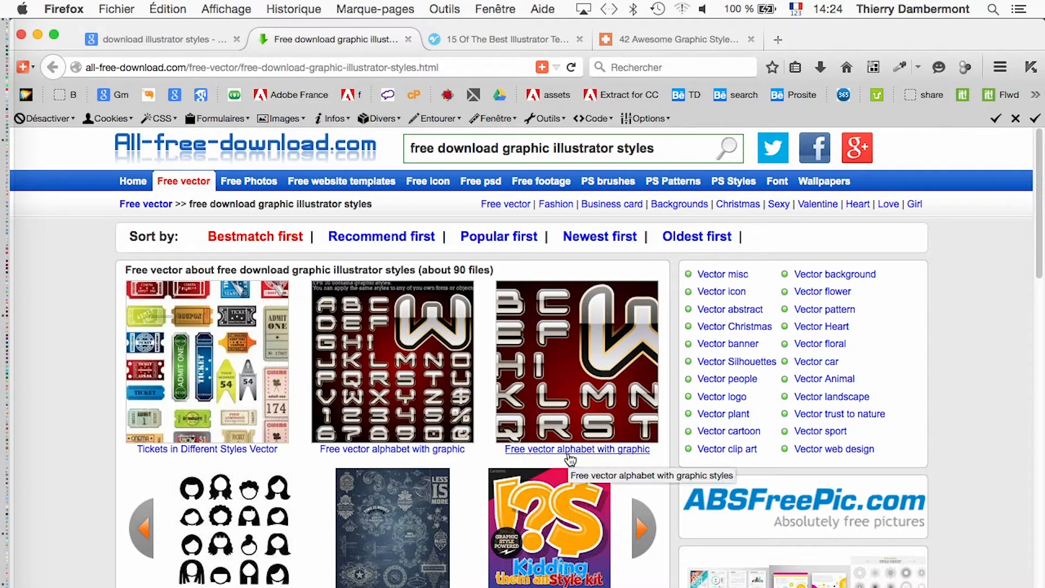
pyautogui.click(570, 459)
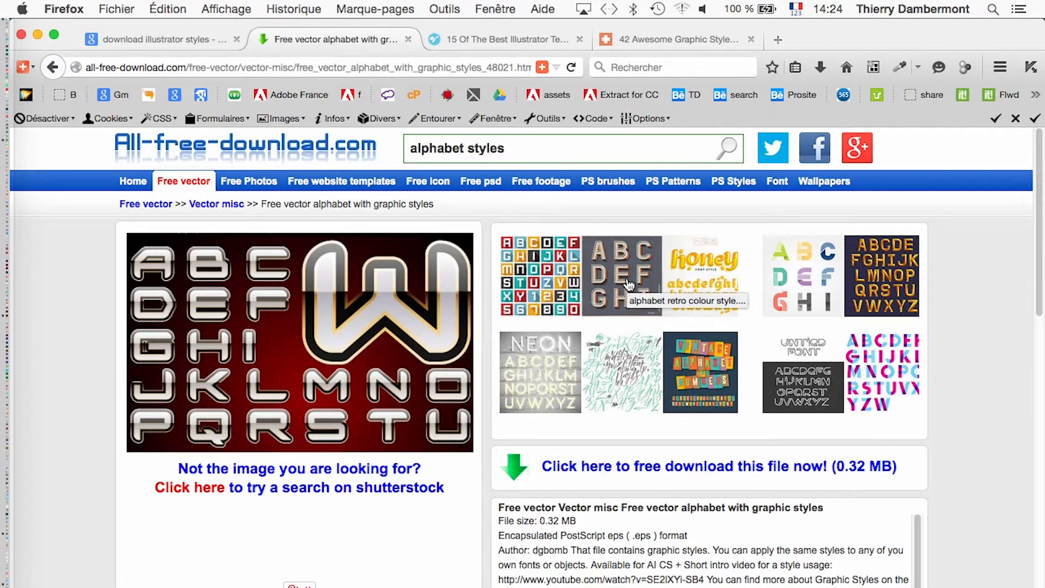
# - View the retro colour alphabet's Shutterstock page and return to the free vector alphabet page
pyautogui.click(629, 284)
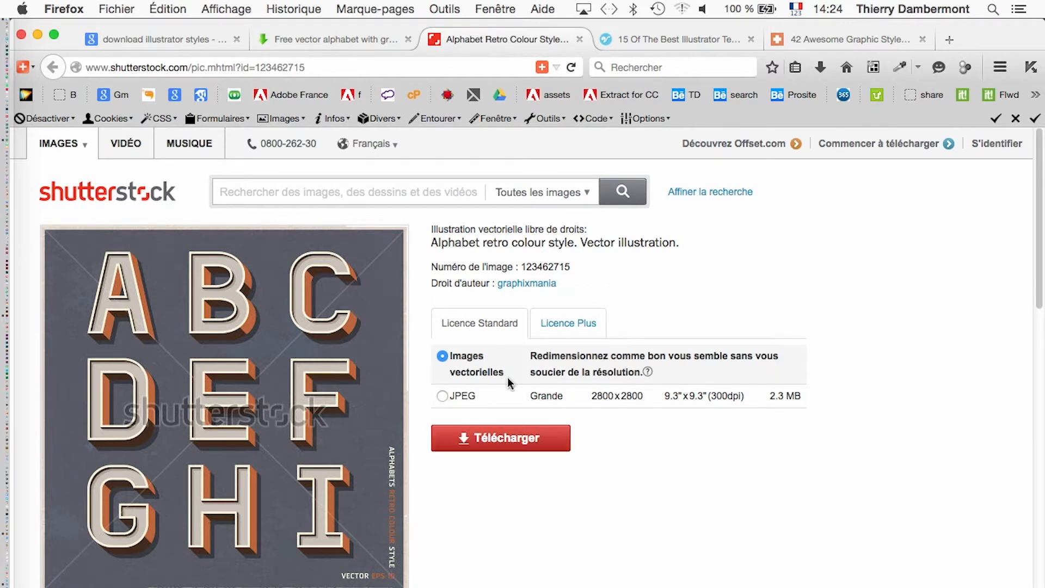
pyautogui.click(346, 42)
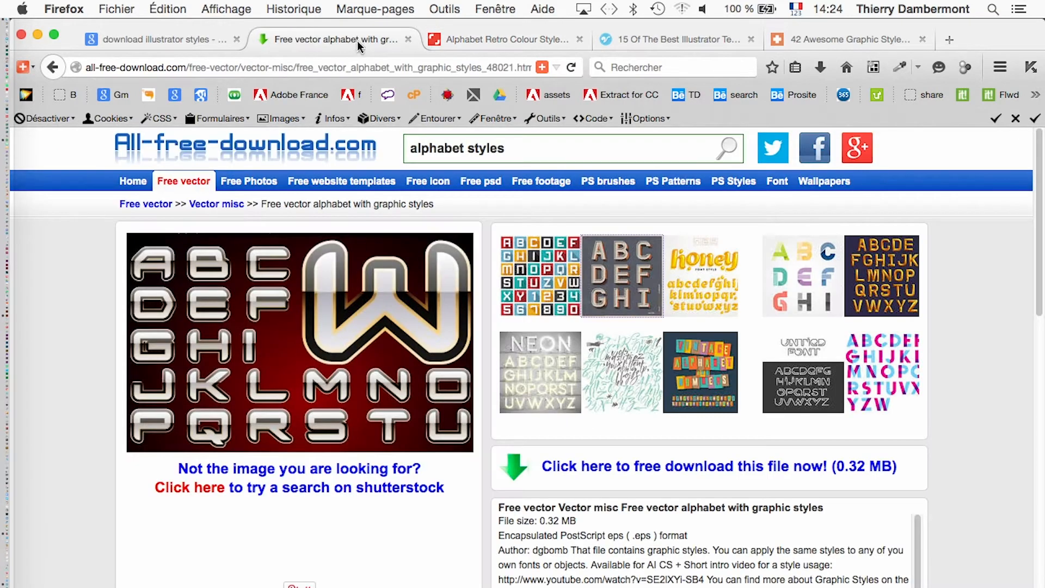
# - Download the free vector alphabet file and save free_vector_alphabet_with_graphic_styles_48021.zip to disk
pyautogui.scroll(-5, 401, 506)
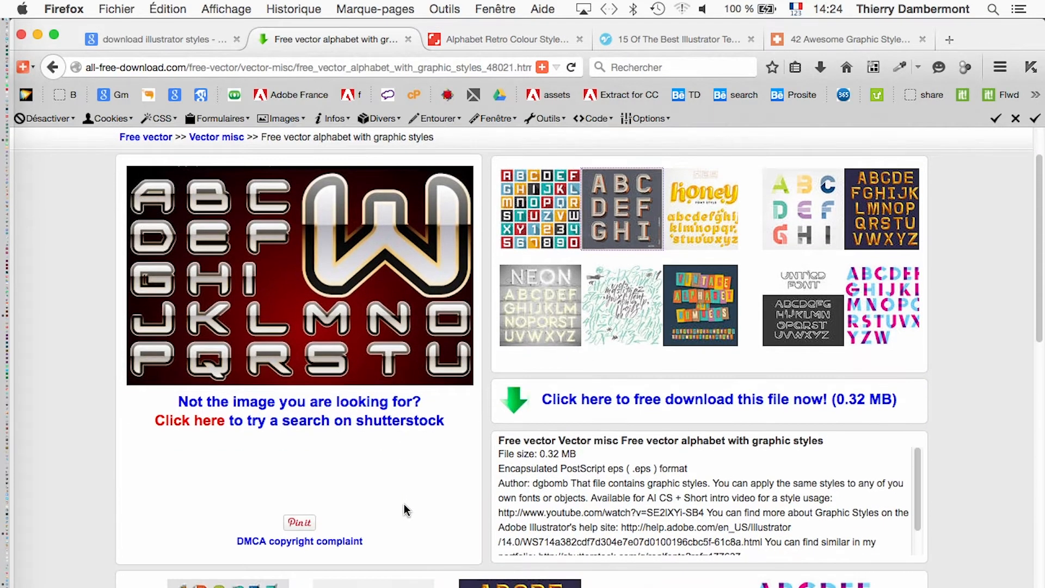
pyautogui.scroll(5, 352, 338)
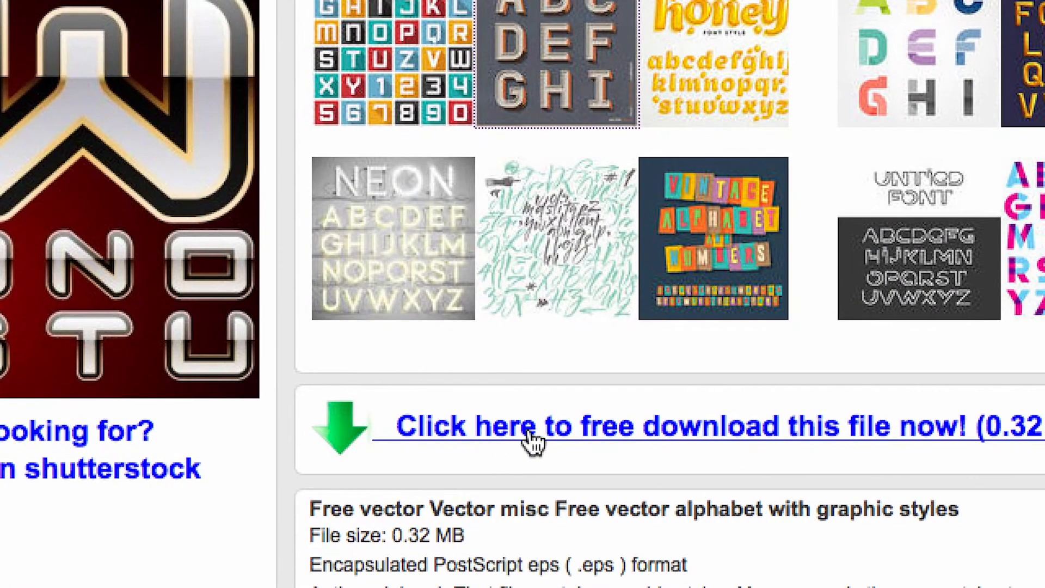
pyautogui.click(531, 440)
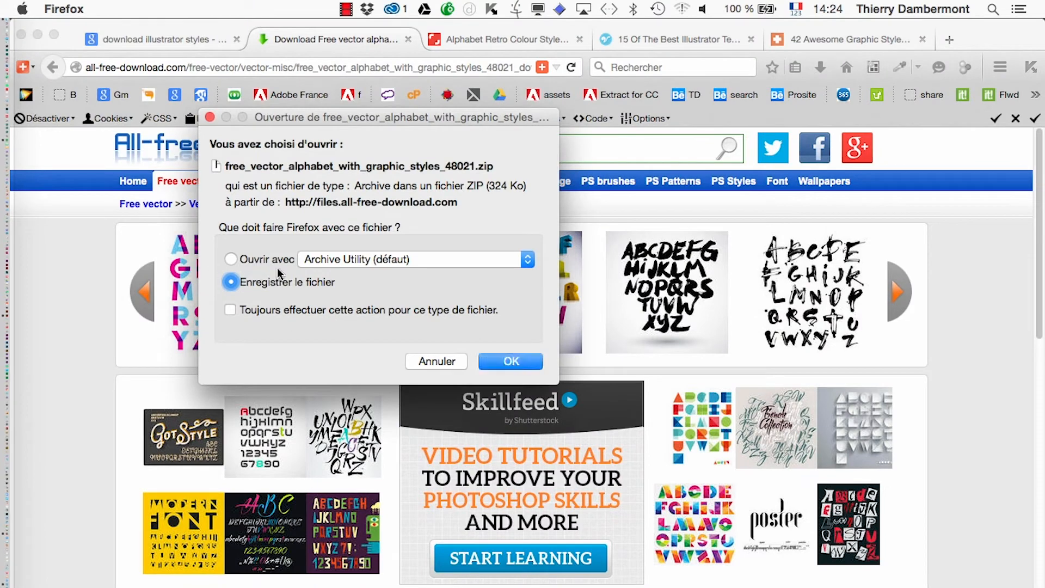
pyautogui.click(510, 362)
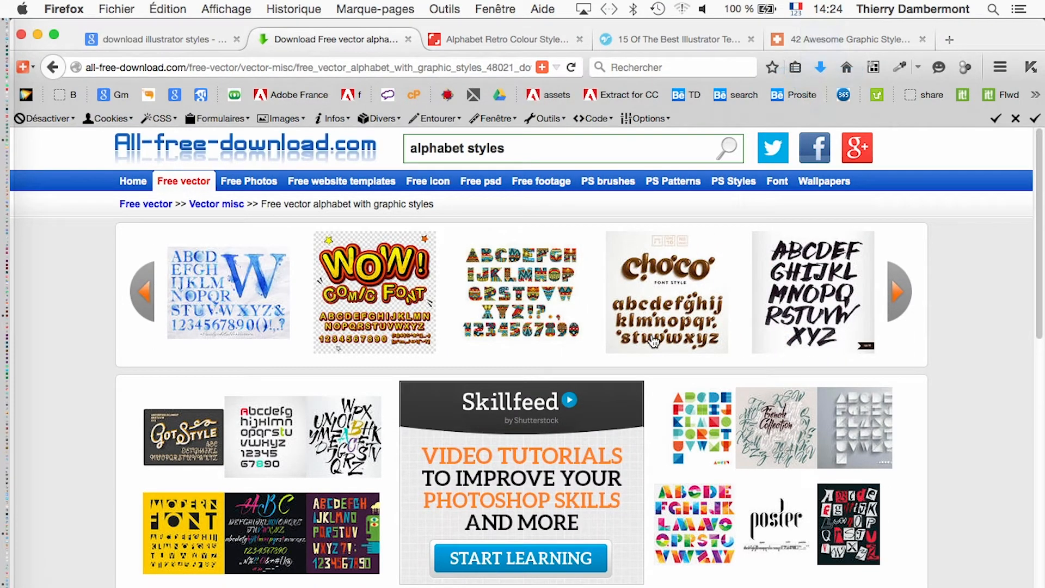
# - Switch to Finder and show the Téléchargements folder in a new, taller window
pyautogui.press('super+Tab')
pyautogui.press('Tab')
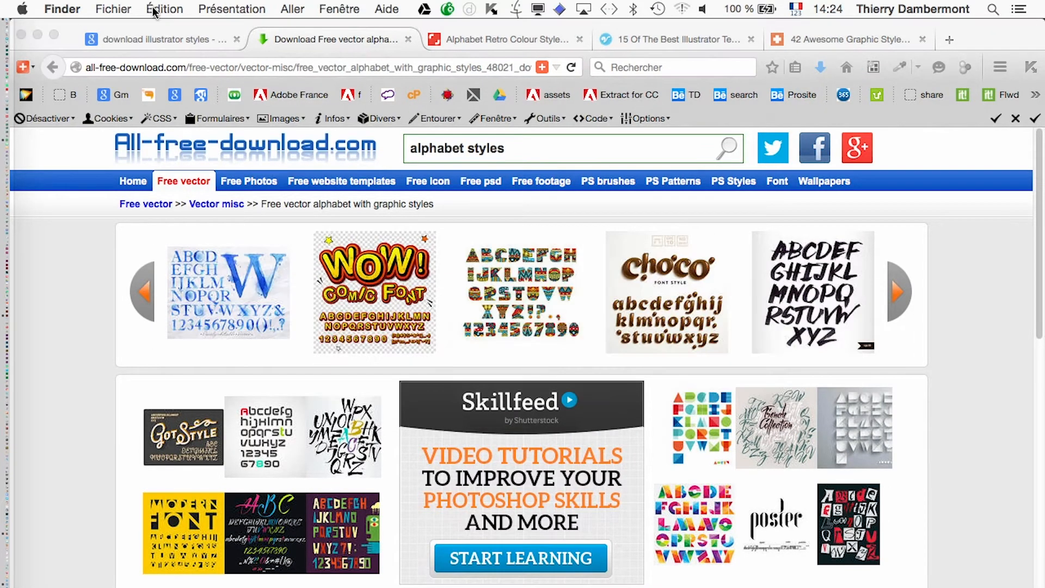
pyautogui.click(116, 9)
pyautogui.click(125, 25)
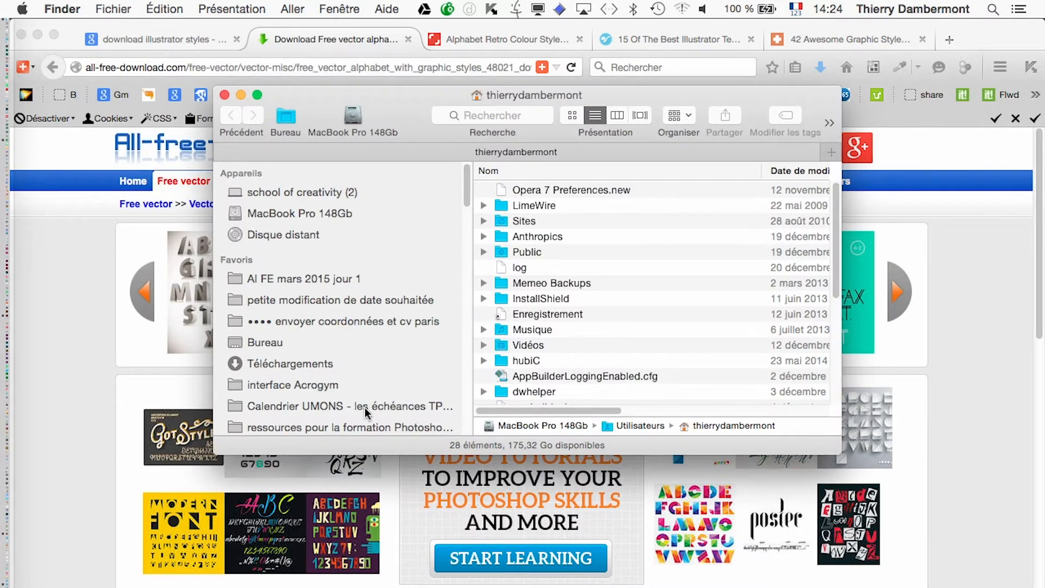
pyautogui.moveTo(841, 453); pyautogui.dragTo(843, 586)
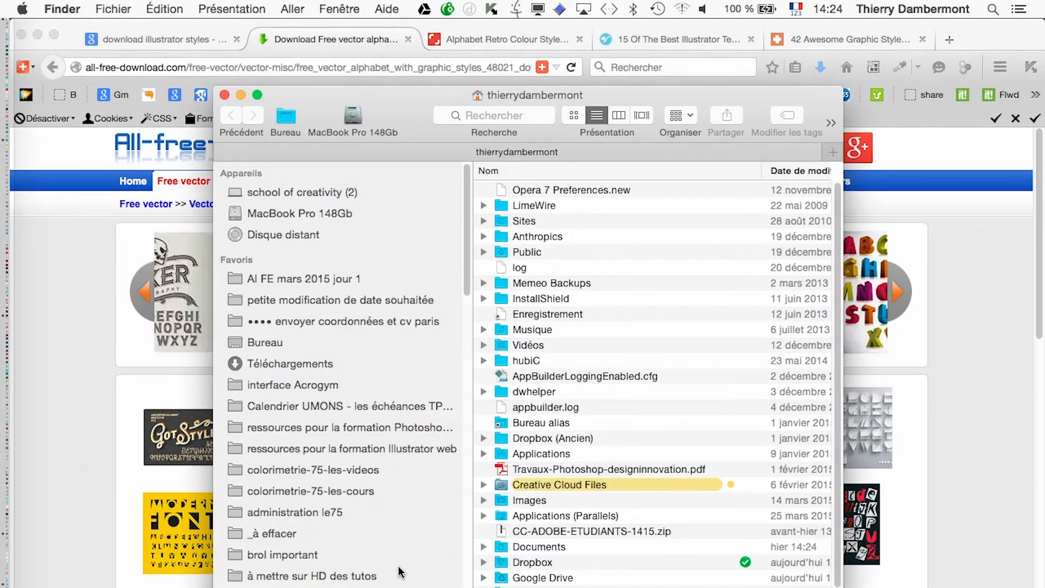
pyautogui.click(296, 361)
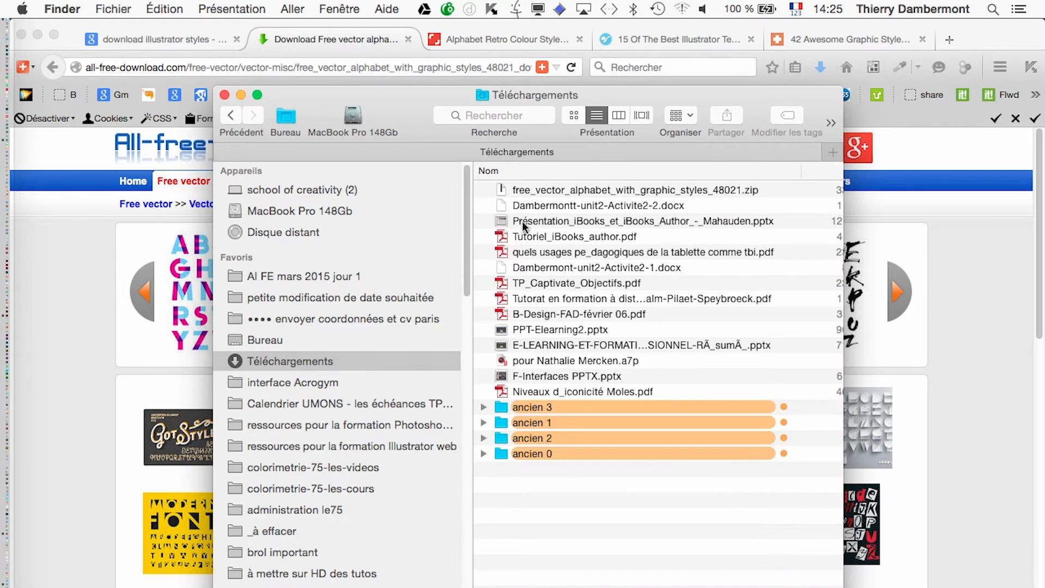
# - Move free_vector_alphabet_with_graphic_styles_48021.zip into the "AI FE mars 2015 jour 1" folder and display that folder
pyautogui.click(524, 189)
pyautogui.moveTo(523, 190); pyautogui.dragTo(372, 276)
pyautogui.click(372, 277)
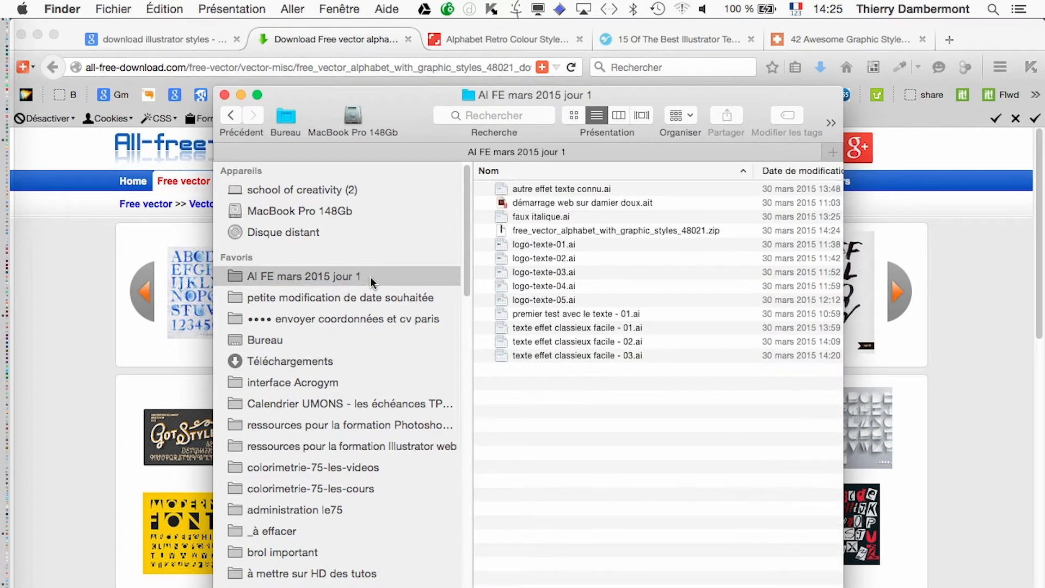
# - Unpack free_vector_alphabet_with_graphic_styles_48021.zip and expand the extracted folder
pyautogui.click(579, 230)
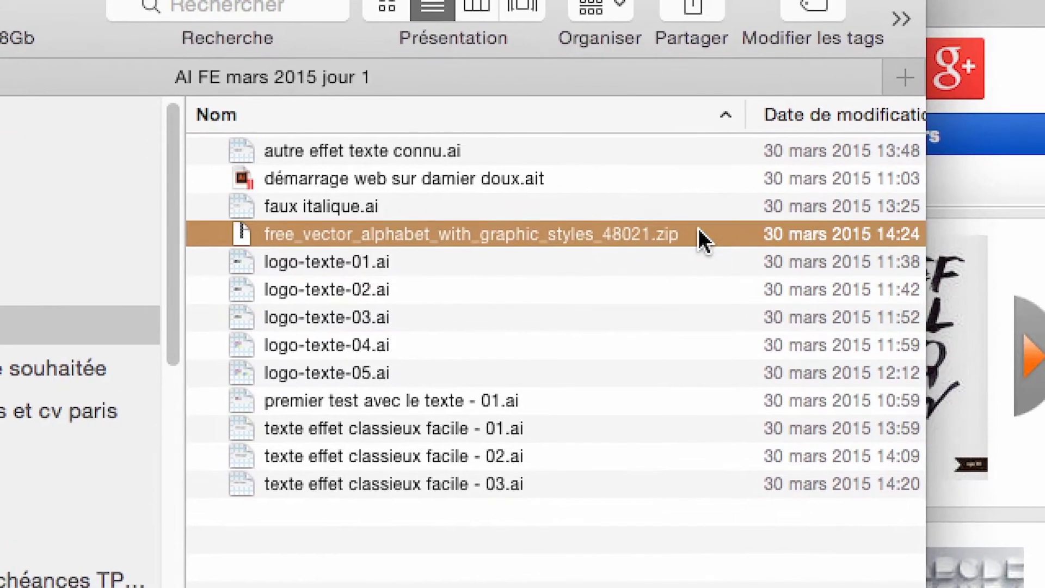
pyautogui.doubleClick(697, 228)
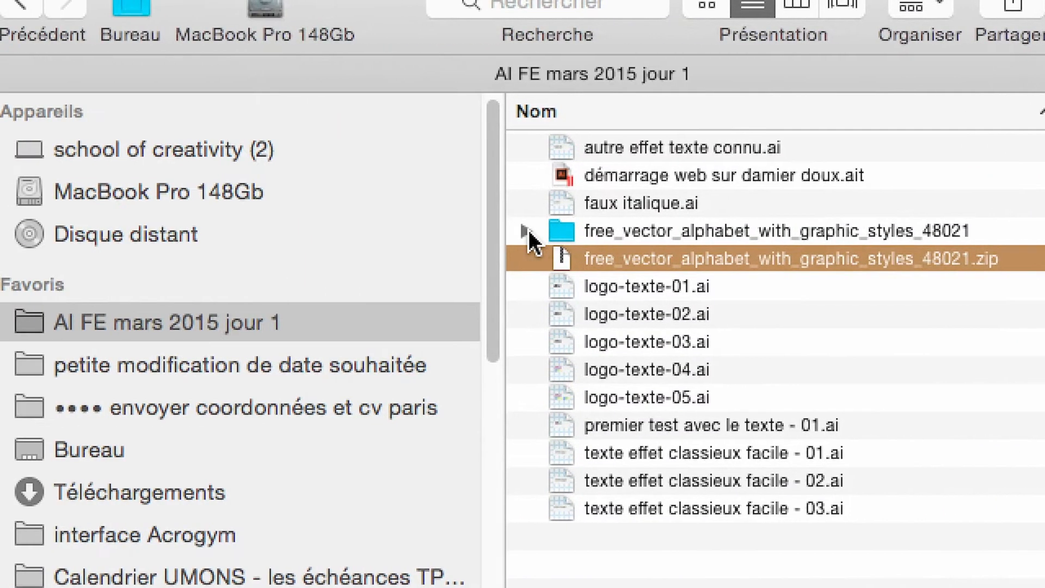
pyautogui.click(525, 230)
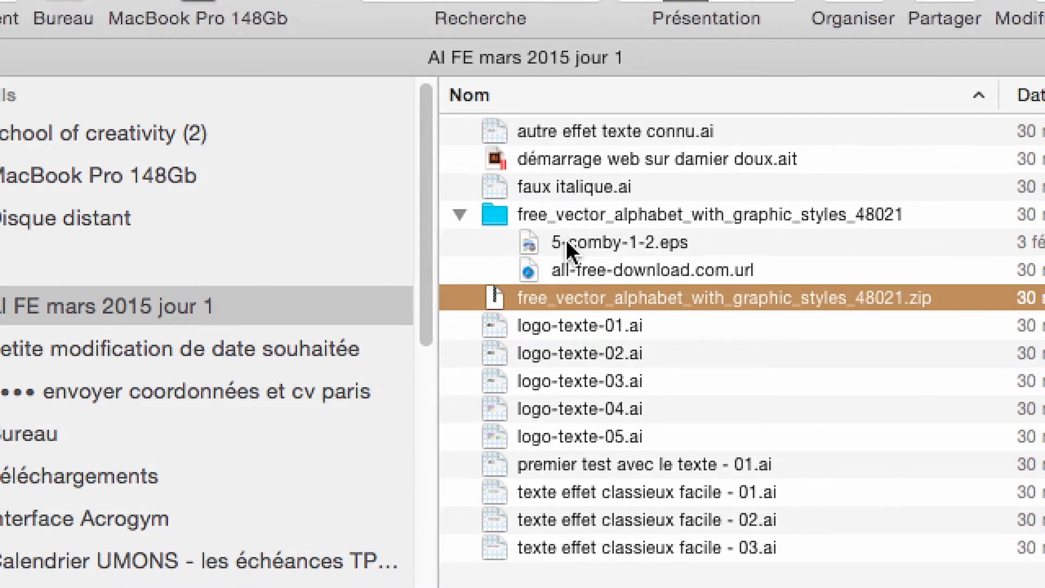
pyautogui.click(640, 262)
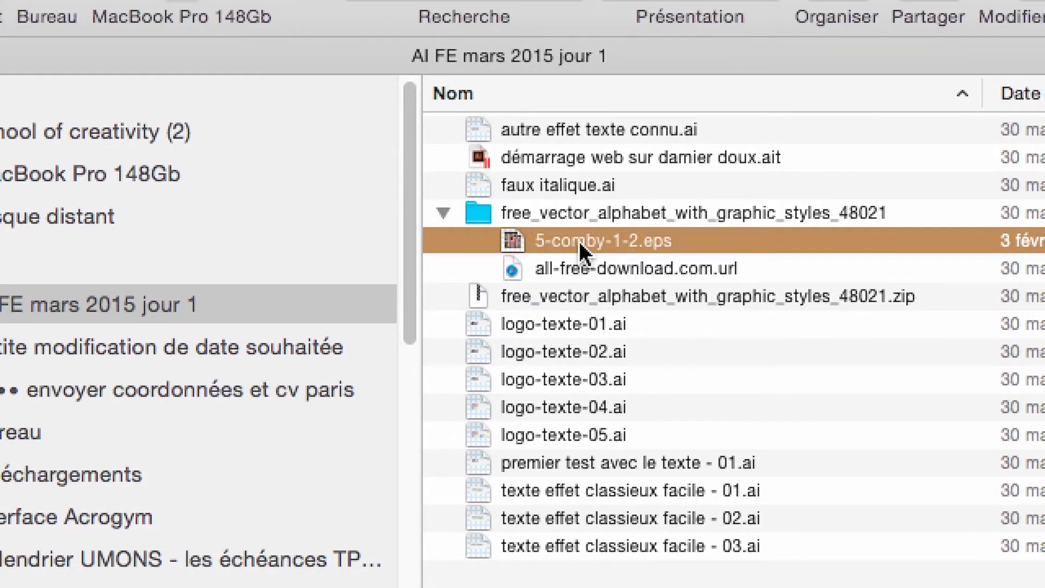
pyautogui.doubleClick(579, 241)
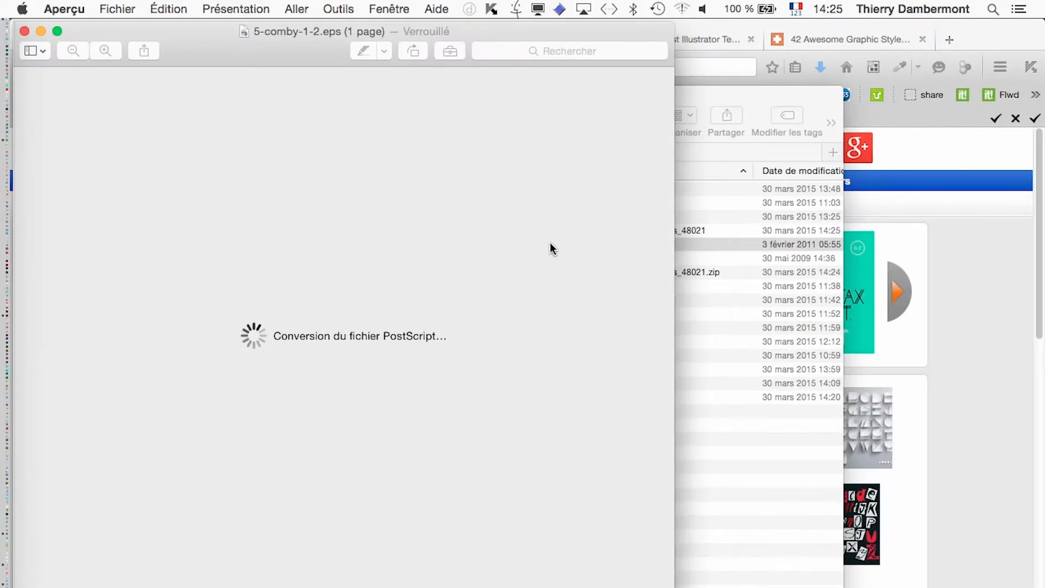
pyautogui.click(24, 31)
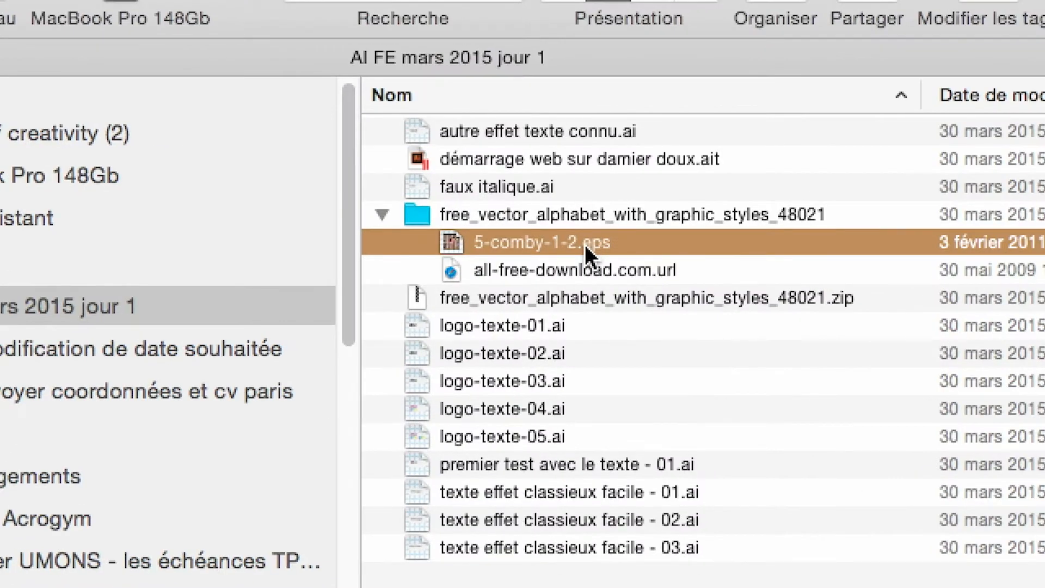
# - Open 5-comby-1-2.eps with Adobe Illustrator CC 2014 (18.1.1) instead of the default application
pyautogui.rightClick(585, 244)
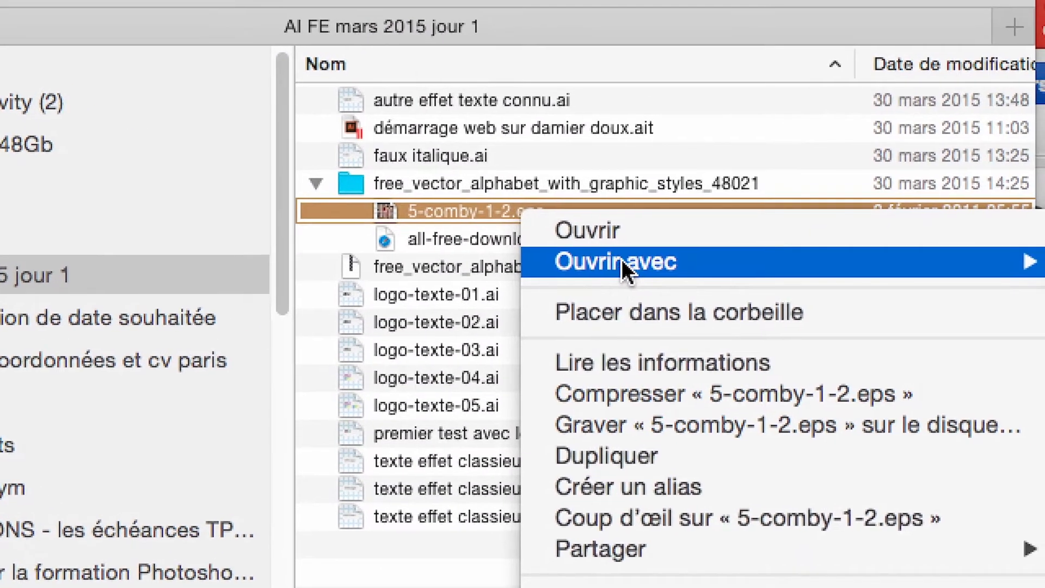
pyautogui.moveTo(752, 262)
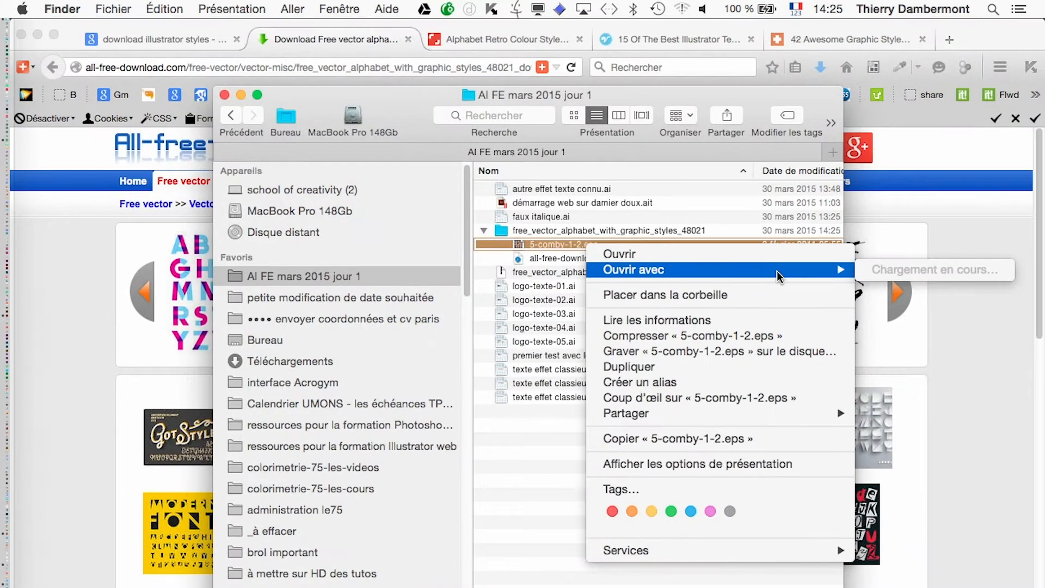
pyautogui.click(508, 488)
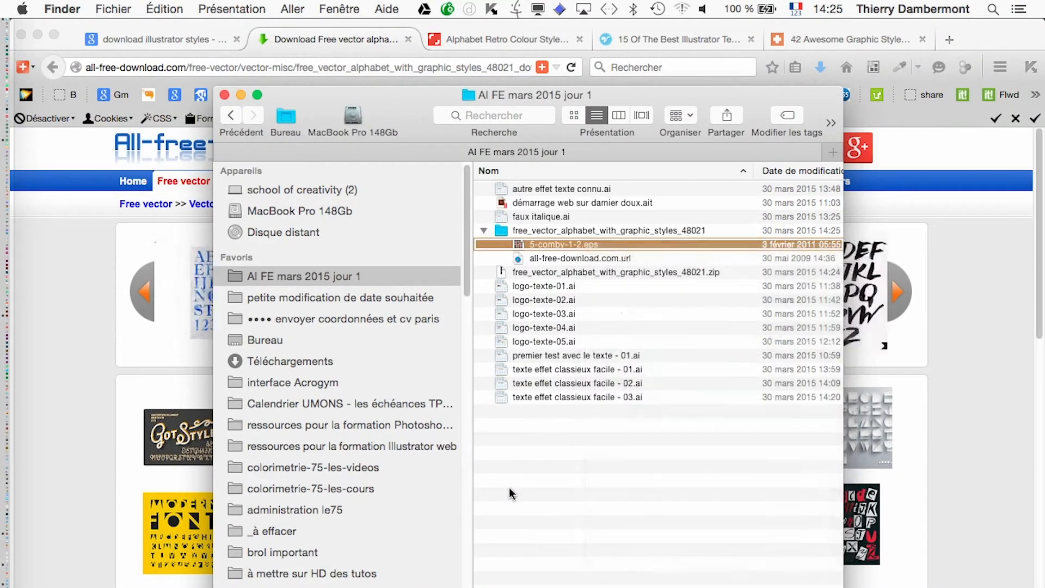
pyautogui.rightClick(596, 246)
pyautogui.moveTo(626, 266)
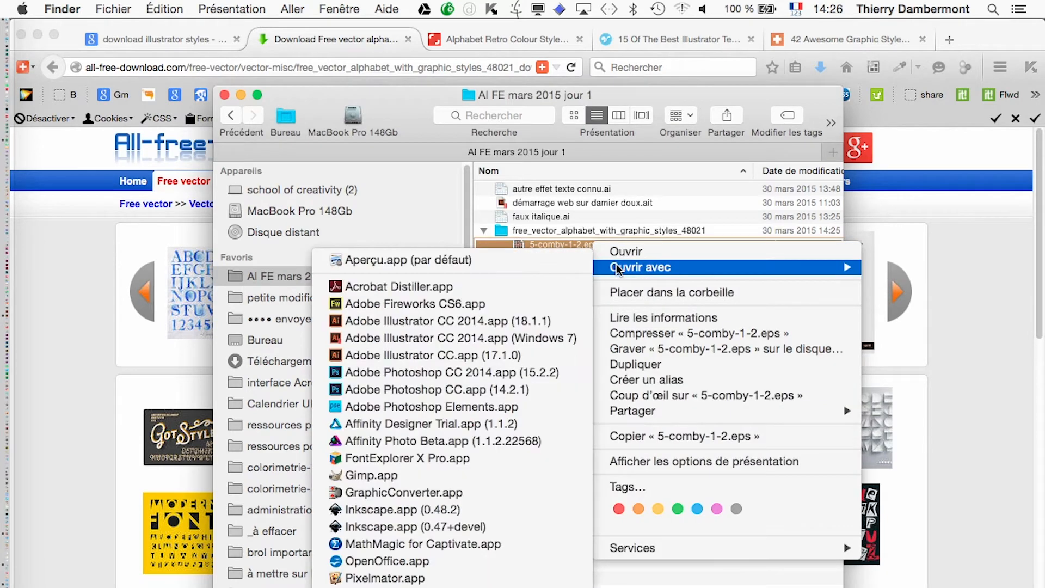
pyautogui.click(482, 322)
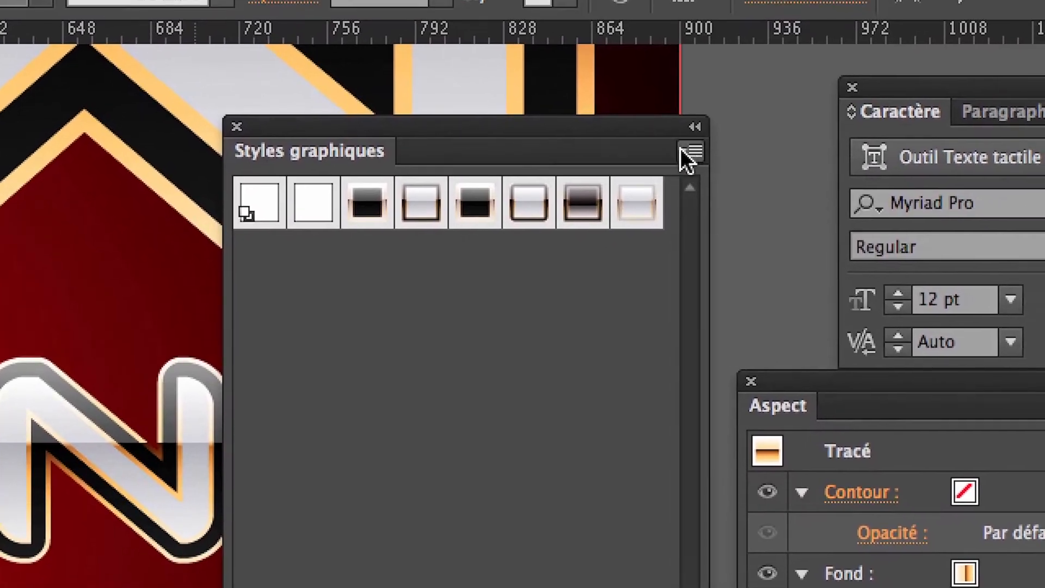
# - Save the document's graphic styles as the library "5-comby-1-2 [Converti].ai" in the Styles graphiques folder
pyautogui.click(836, 181)
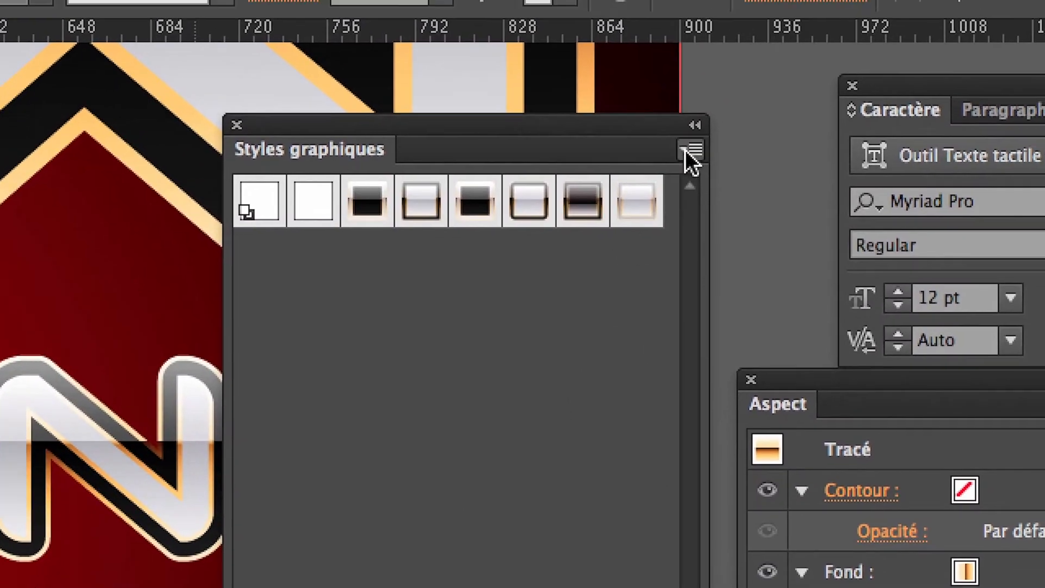
pyautogui.click(685, 151)
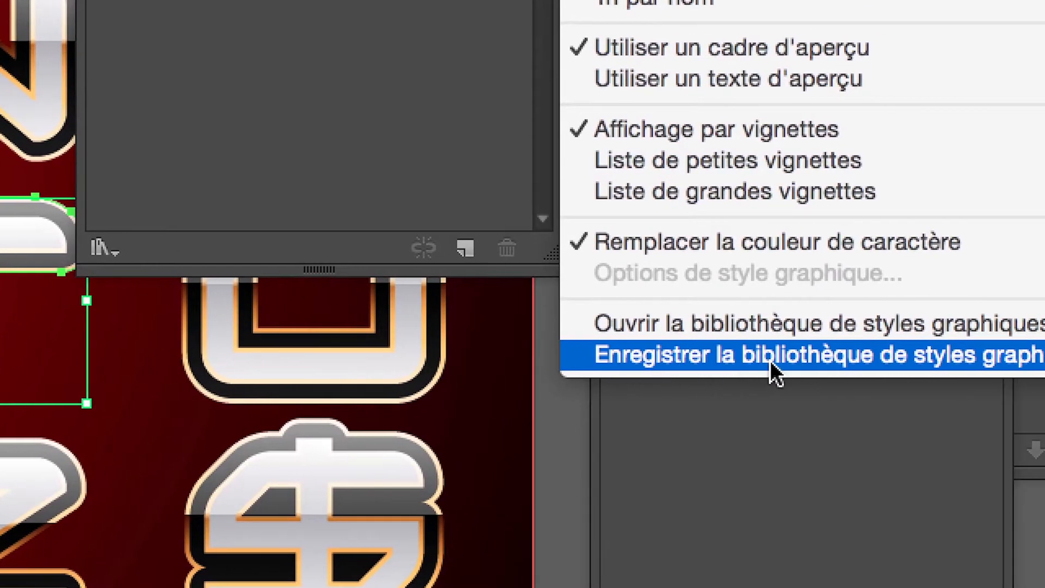
pyautogui.click(770, 361)
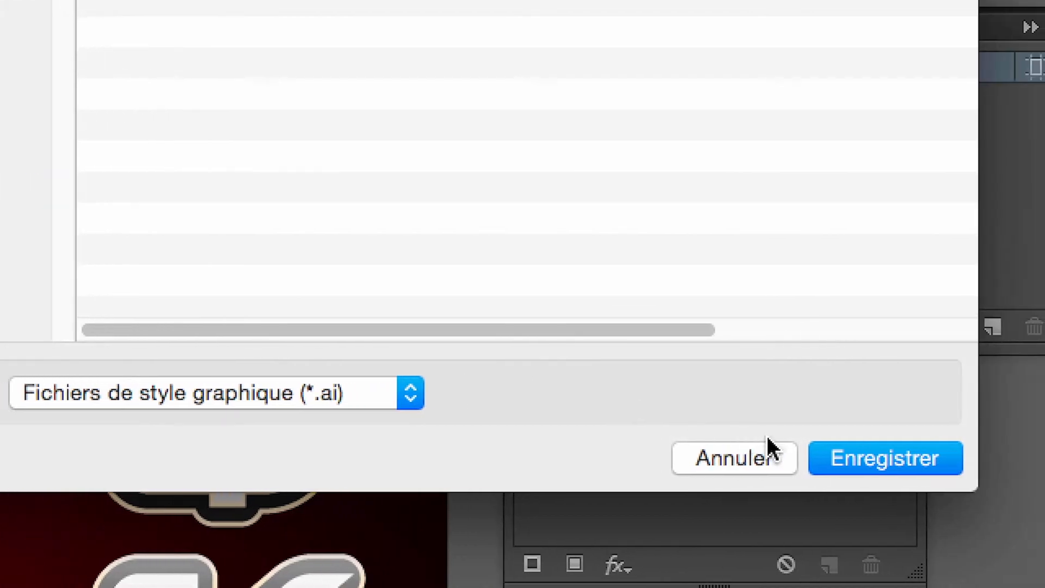
pyautogui.click(895, 457)
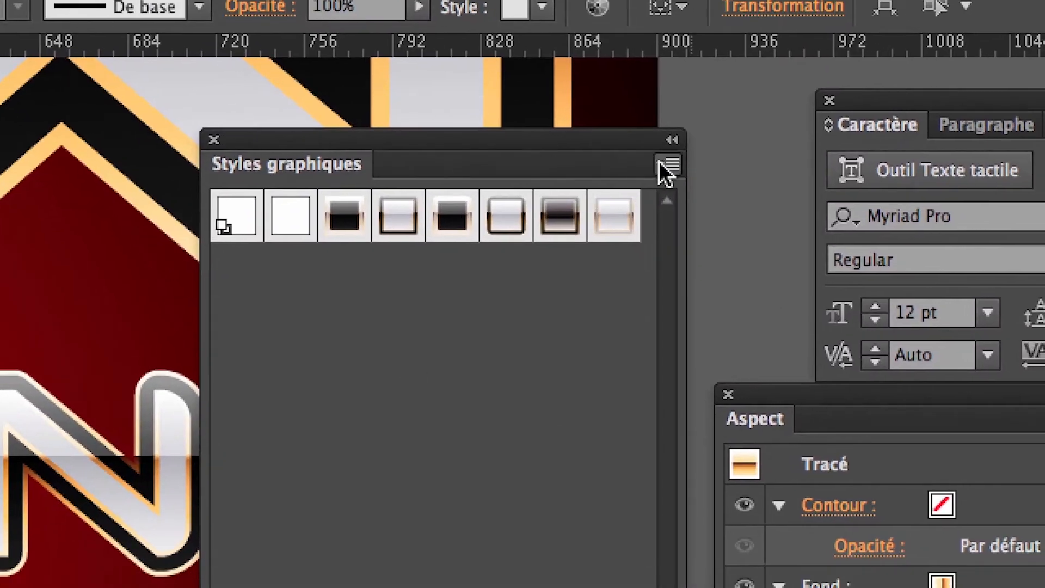
# - Check the library files stored in the Styles graphiques folder through the save dialog and cancel without saving
pyautogui.click(659, 162)
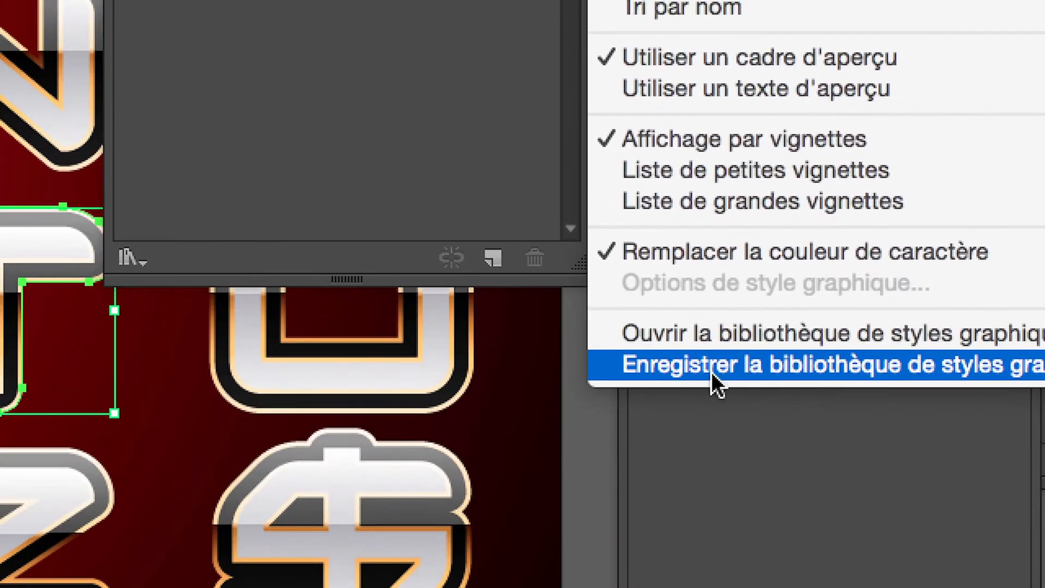
pyautogui.click(711, 371)
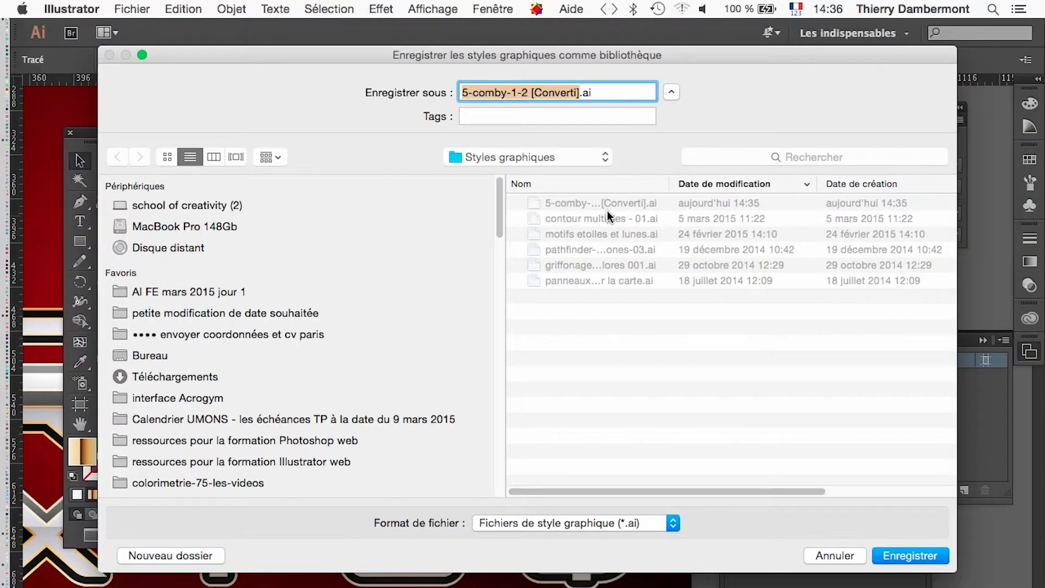
pyautogui.click(837, 560)
# - Switch to the Chicago and New-York text document, open its graphic style library "5-comby-1-2 [Converti]" and place the library panel below the large text
pyautogui.click(508, 8)
pyautogui.moveTo(511, 585)
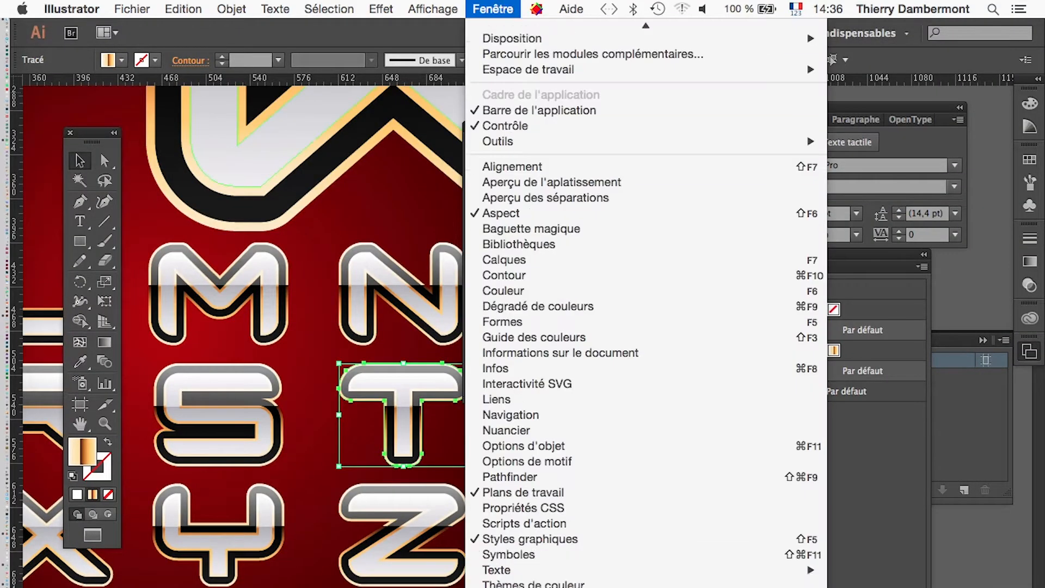
pyautogui.press('Escape')
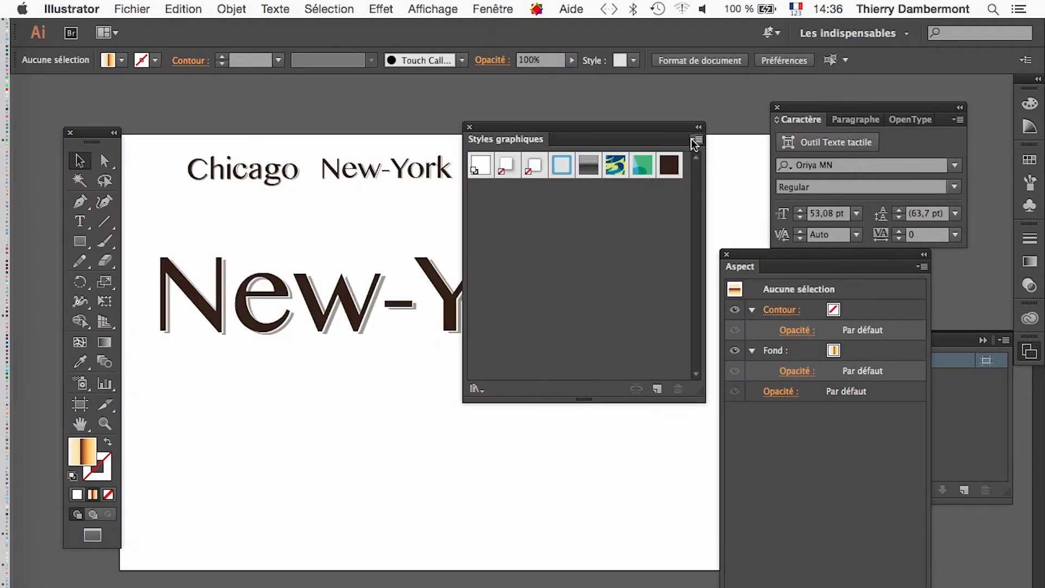
pyautogui.click(696, 140)
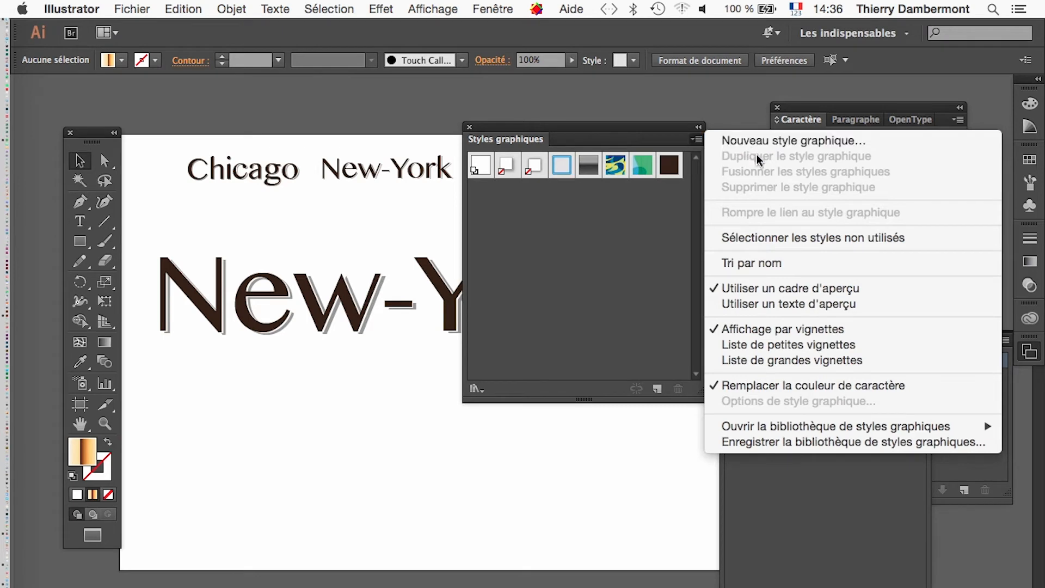
pyautogui.moveTo(803, 429)
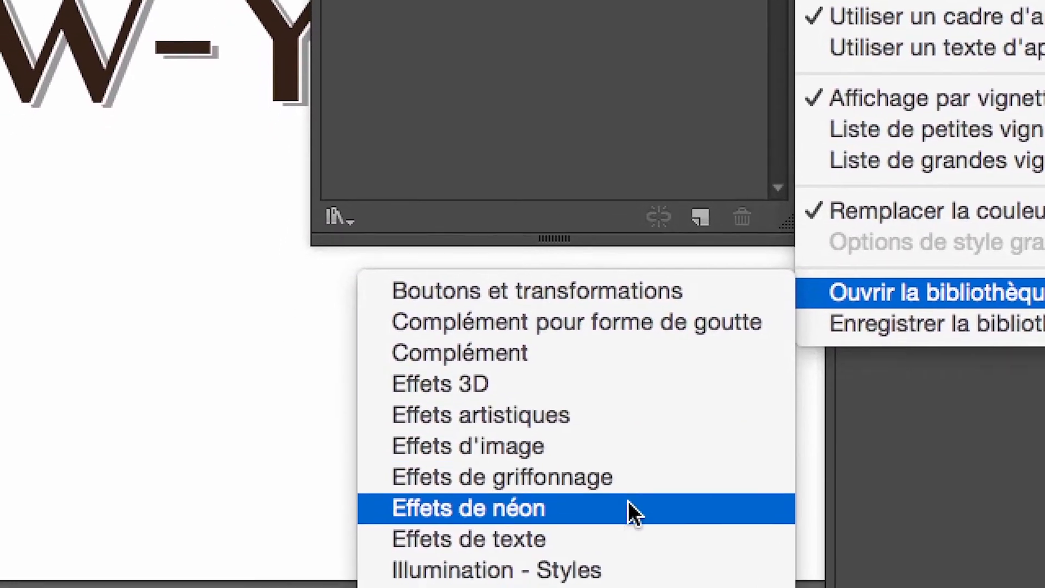
pyautogui.moveTo(629, 562)
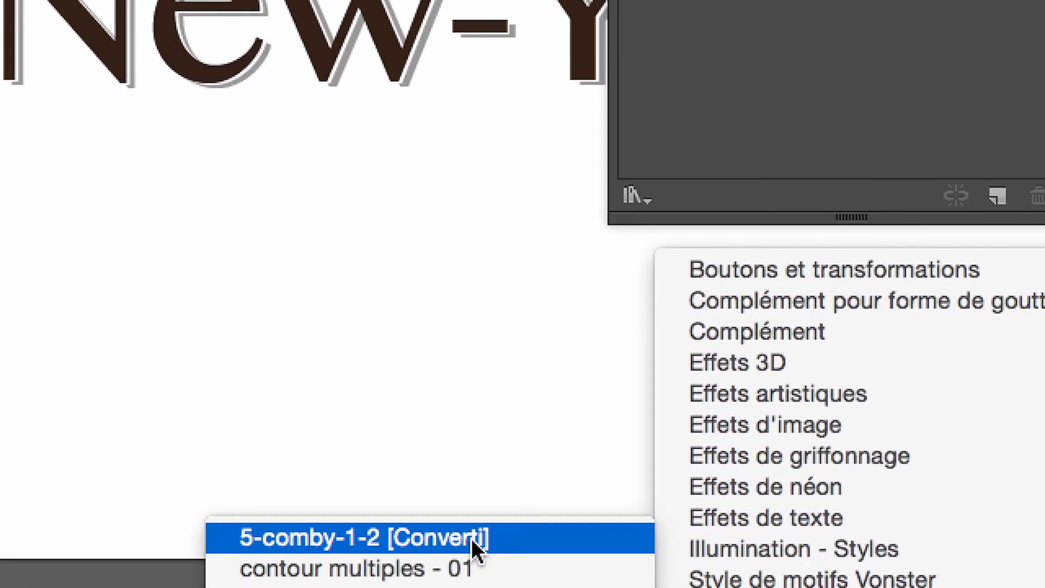
pyautogui.click(471, 538)
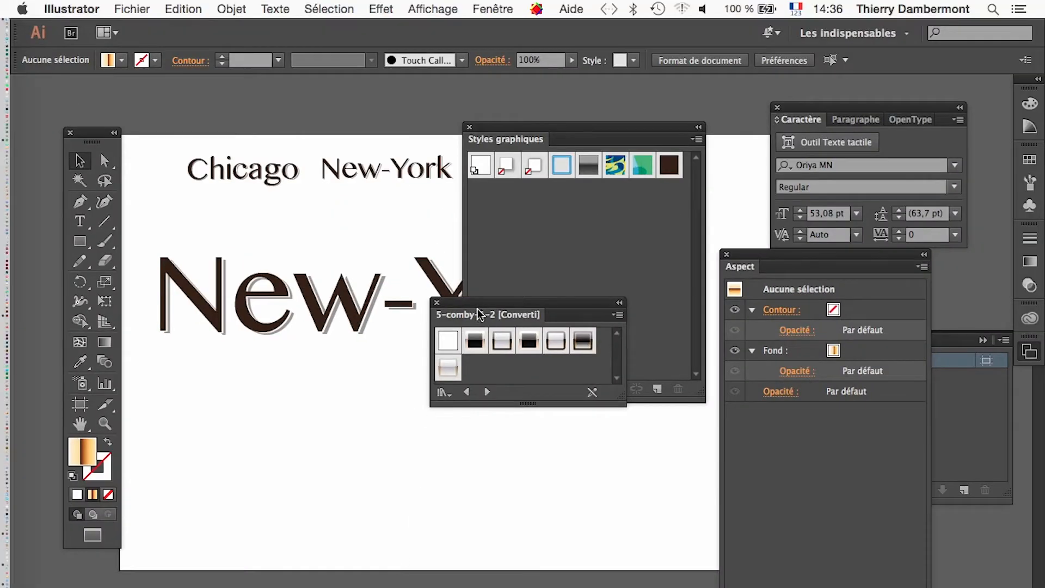
pyautogui.moveTo(477, 304); pyautogui.dragTo(229, 400)
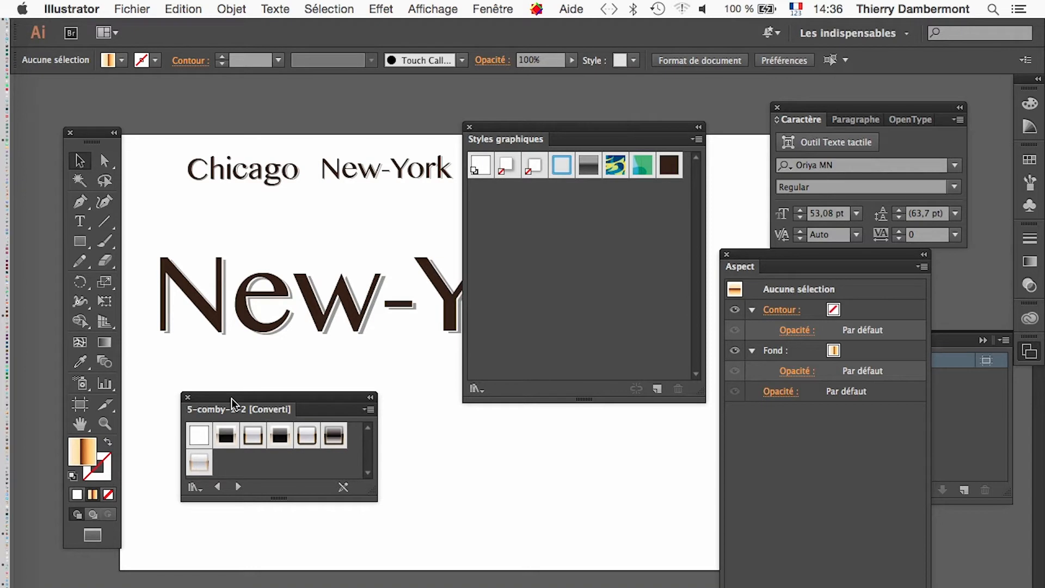
pyautogui.click(381, 177)
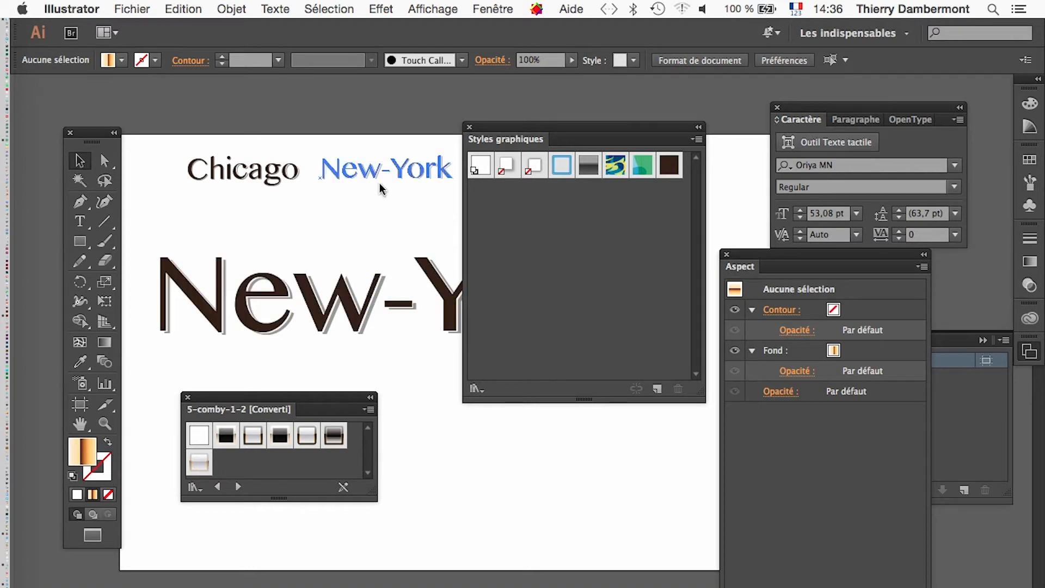
# - Return to the vector alphabet document, review where its graphic style library is saved and cancel without saving
pyautogui.click(493, 8)
pyautogui.scroll(-5, 646, 305)
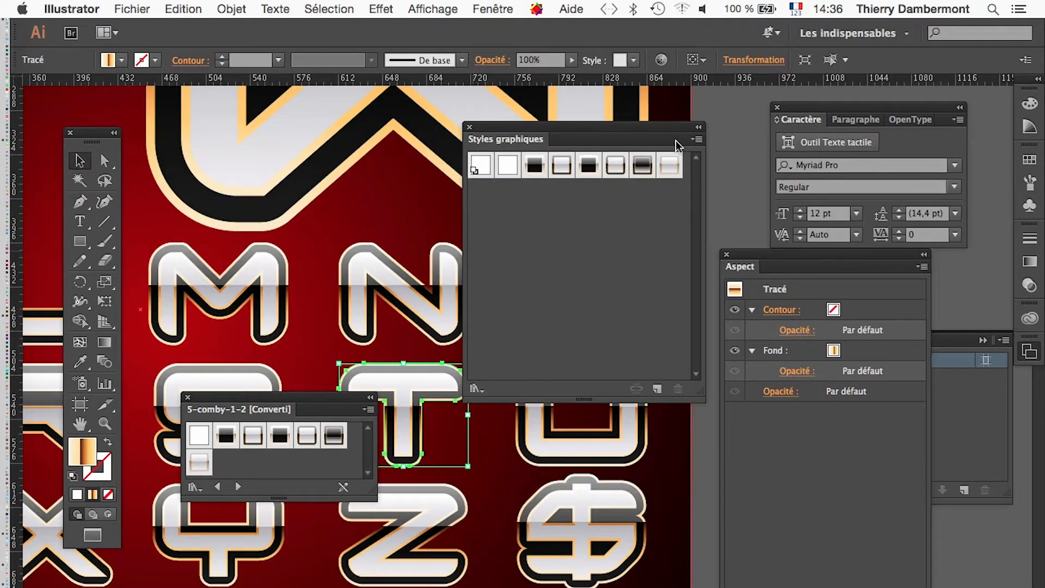
pyautogui.click(692, 141)
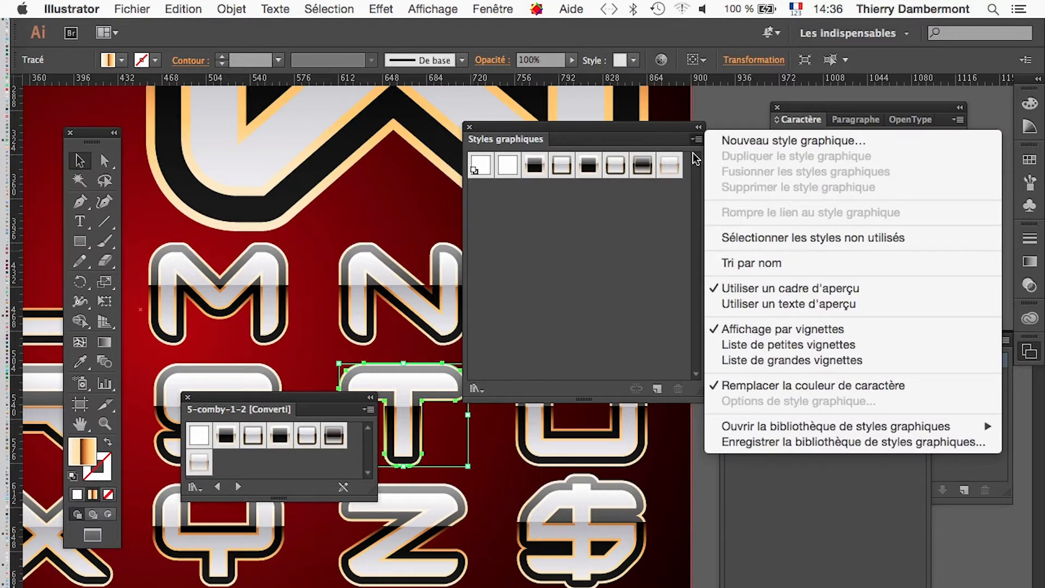
pyautogui.click(810, 442)
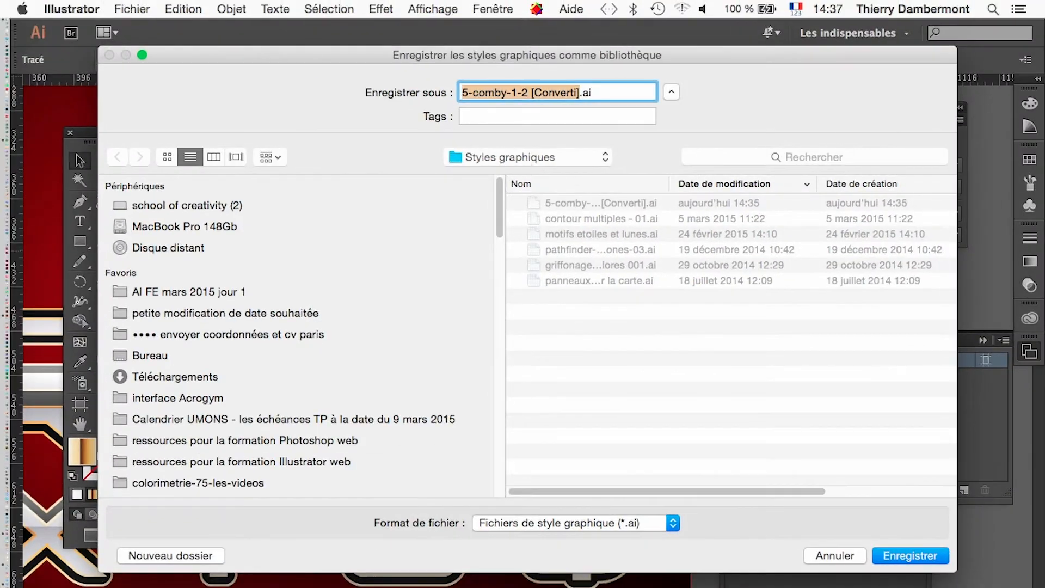
pyautogui.click(814, 560)
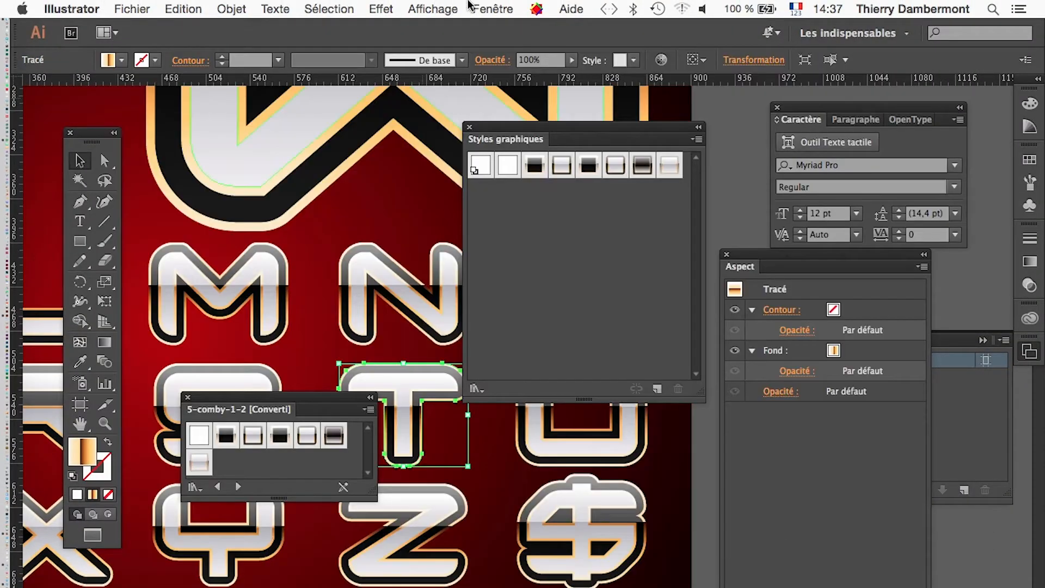
# - Switch back to the text document and check the list of user-defined graphic style libraries for 5-comby-1-2 [Converti]
pyautogui.click(469, 4)
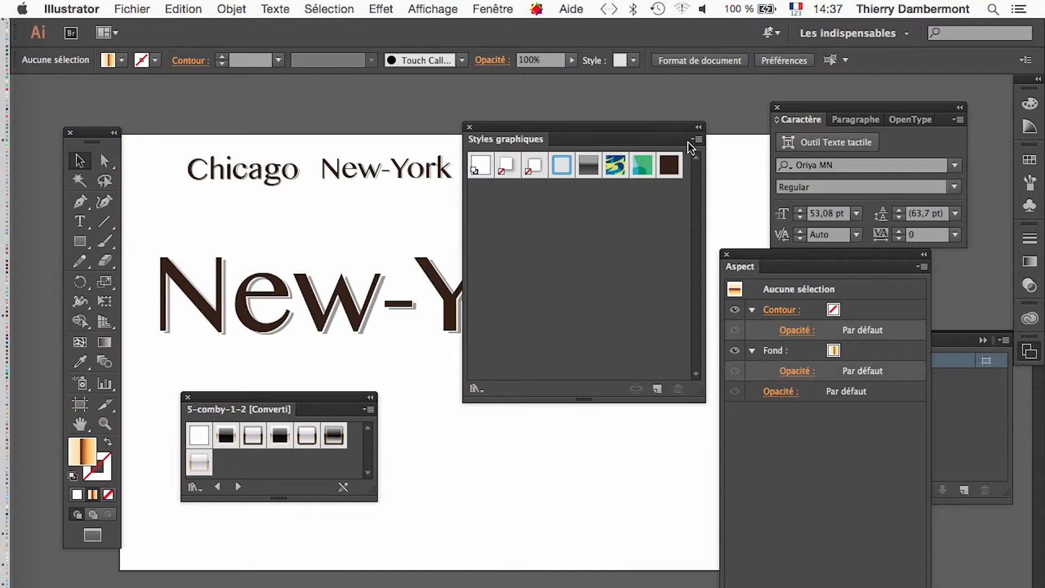
pyautogui.click(694, 140)
pyautogui.moveTo(792, 424)
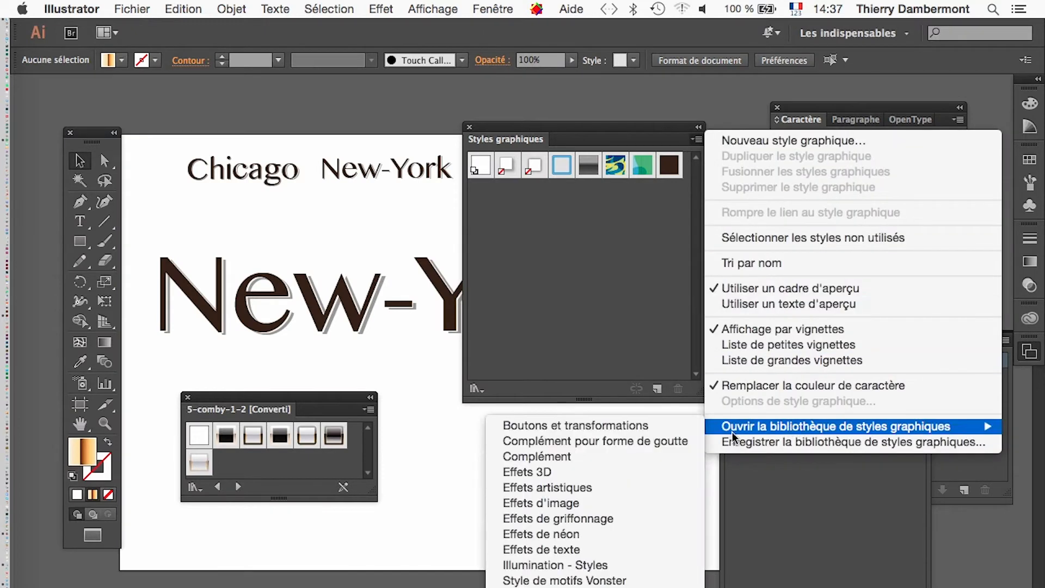
pyautogui.moveTo(544, 587)
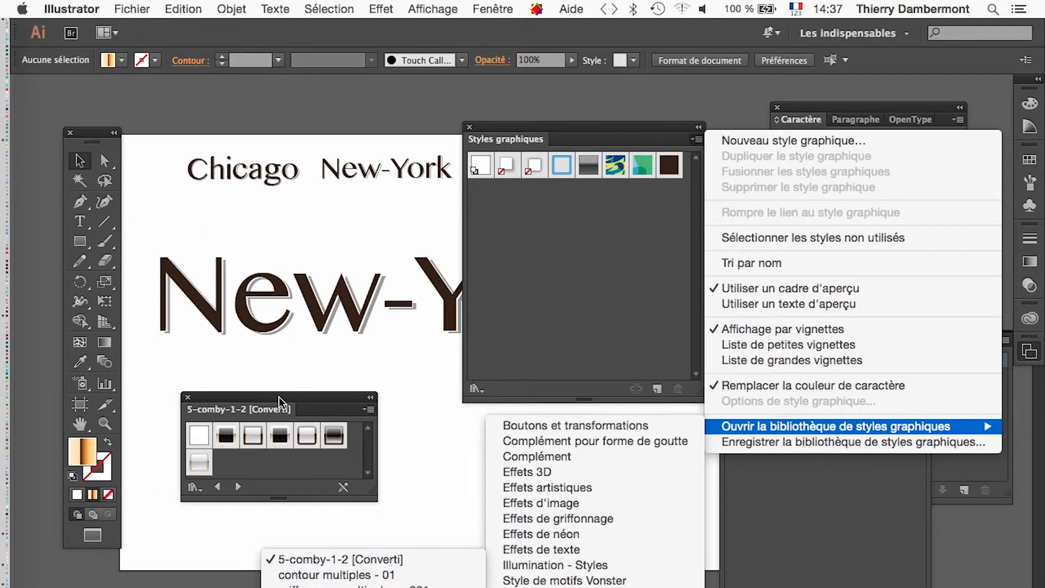
pyautogui.click(279, 397)
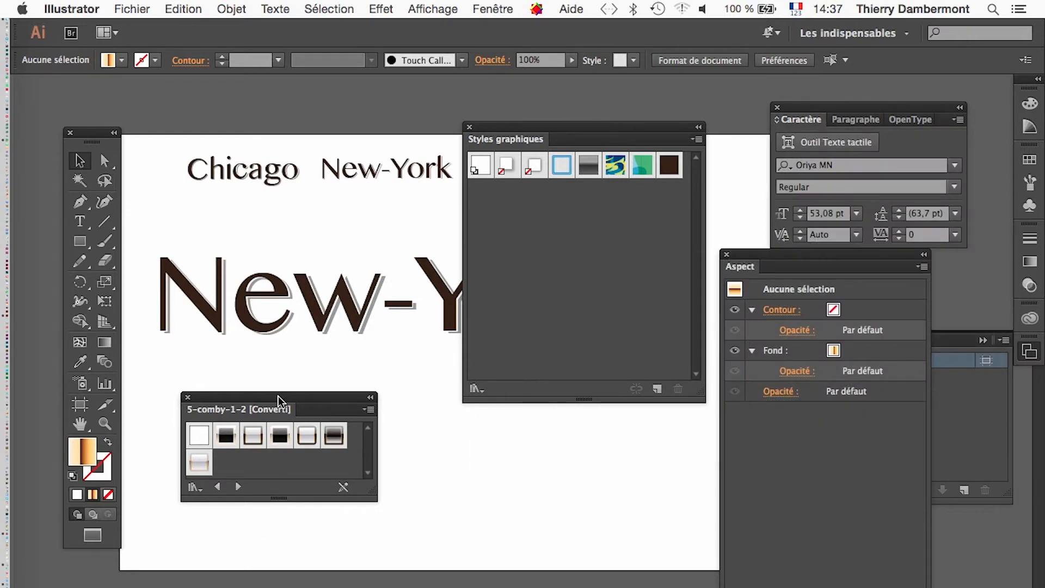
# - Resize the Styles graphiques and 5-comby-1-2 [Converti] panels and arrange them side by side beneath the large New-York text
pyautogui.moveTo(476, 129); pyautogui.dragTo(702, 101)
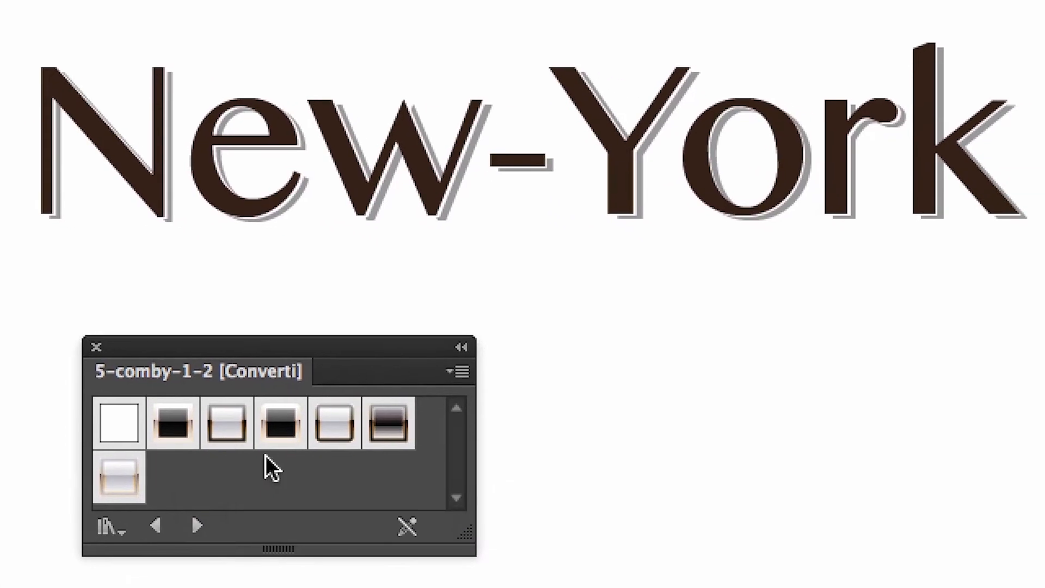
pyautogui.moveTo(458, 537); pyautogui.dragTo(501, 587)
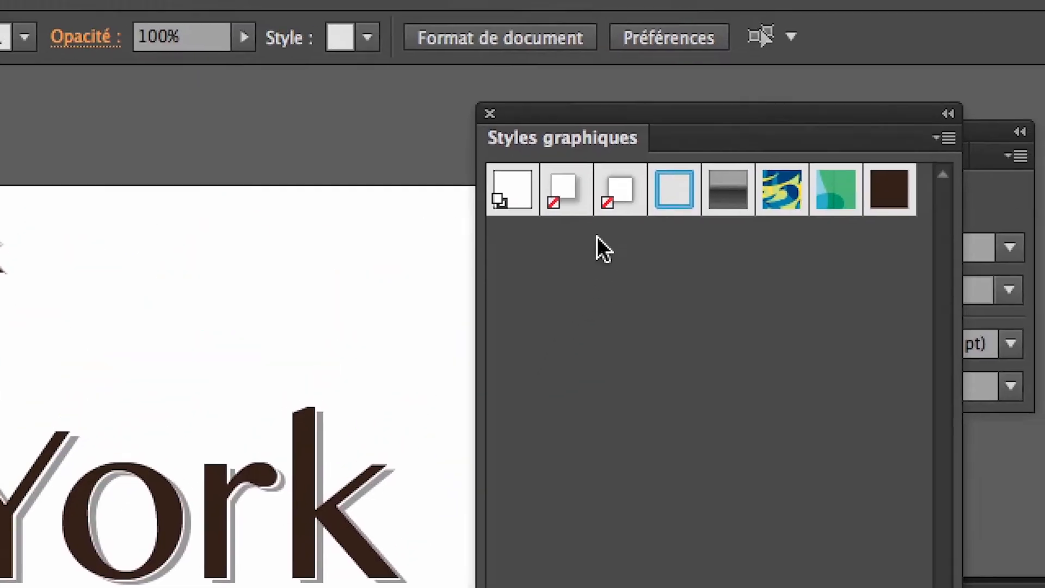
pyautogui.moveTo(596, 195); pyautogui.dragTo(429, 213)
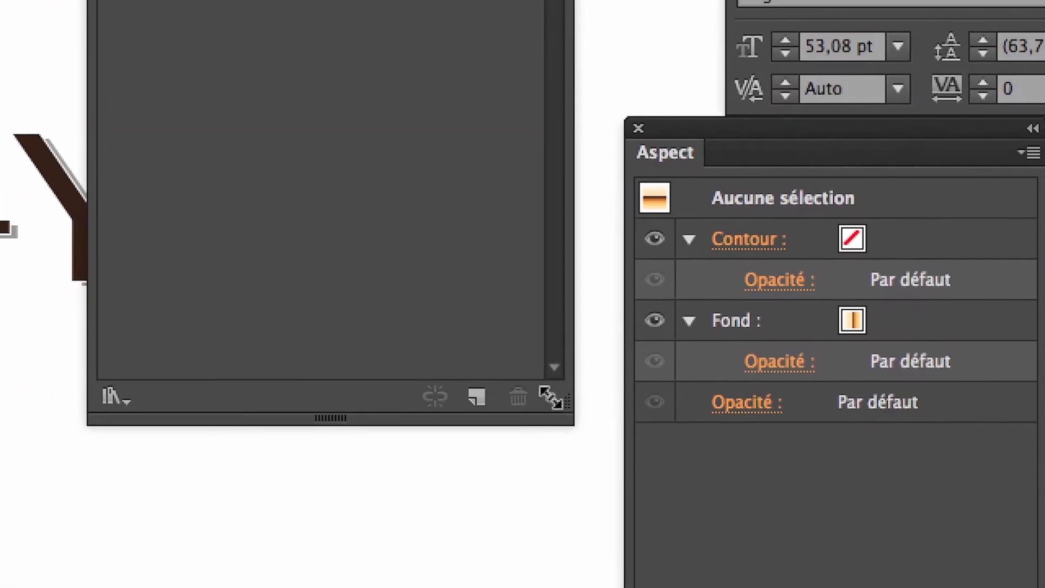
pyautogui.moveTo(551, 397); pyautogui.dragTo(412, 358)
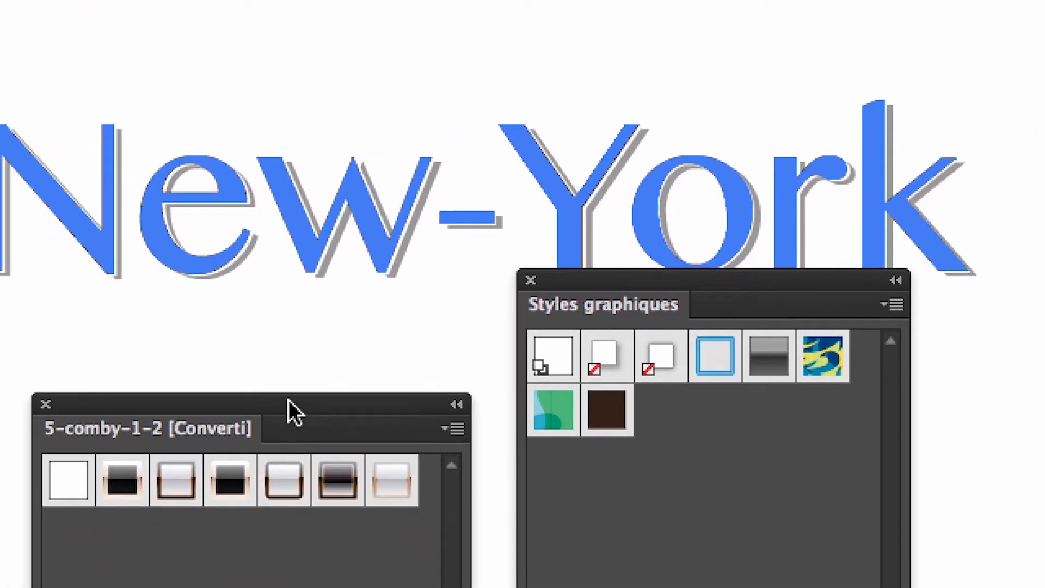
pyautogui.moveTo(58, 482); pyautogui.dragTo(76, 380)
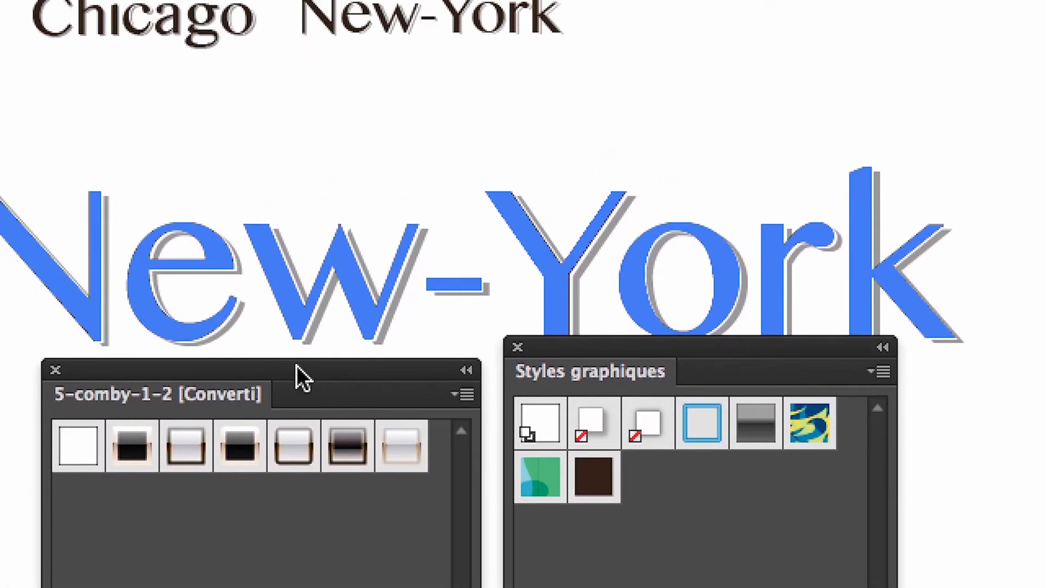
pyautogui.moveTo(296, 364); pyautogui.dragTo(288, 355)
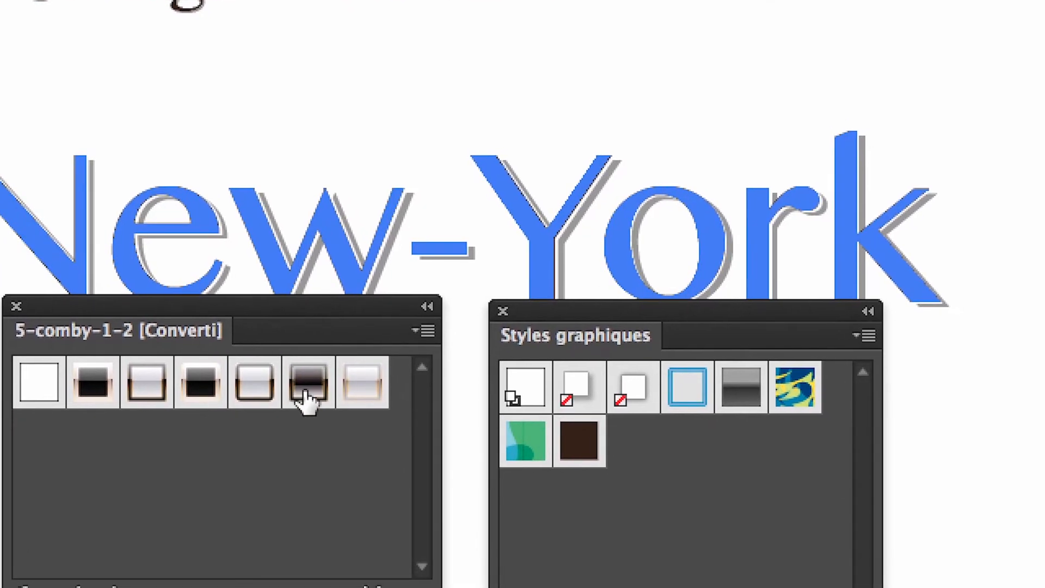
# - Add four styles from the 5-comby-1-2 [Converti] library, including Graphic Style 154, 155 and 97, to the document's graphic styles
pyautogui.click(341, 436)
pyautogui.click(260, 393)
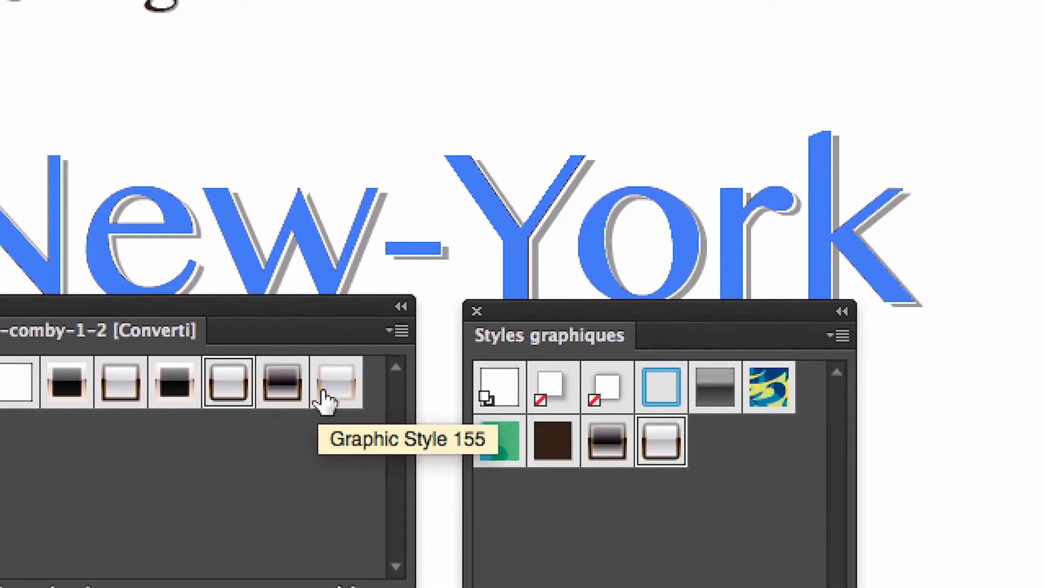
pyautogui.click(383, 396)
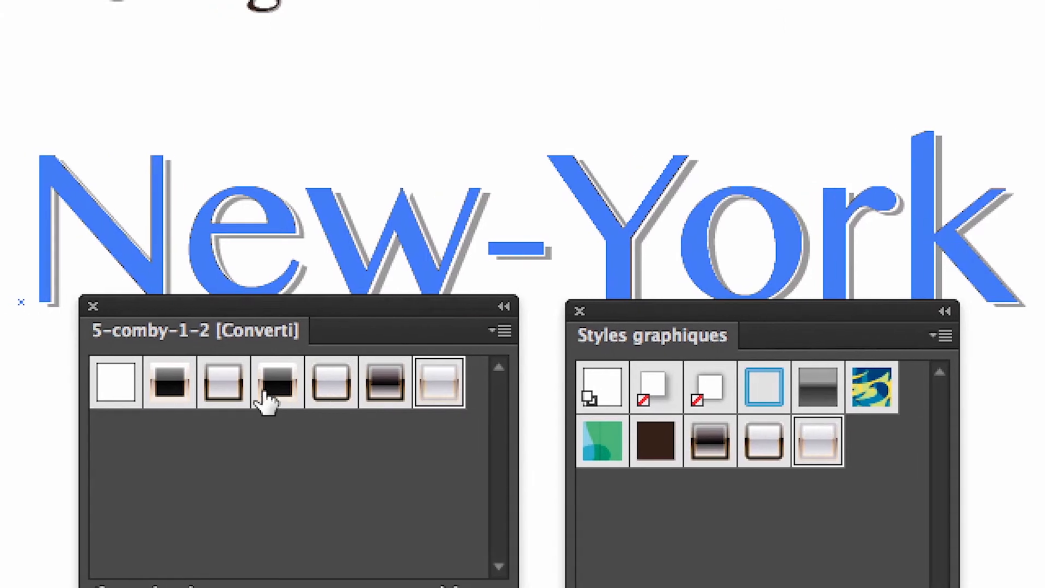
pyautogui.click(266, 402)
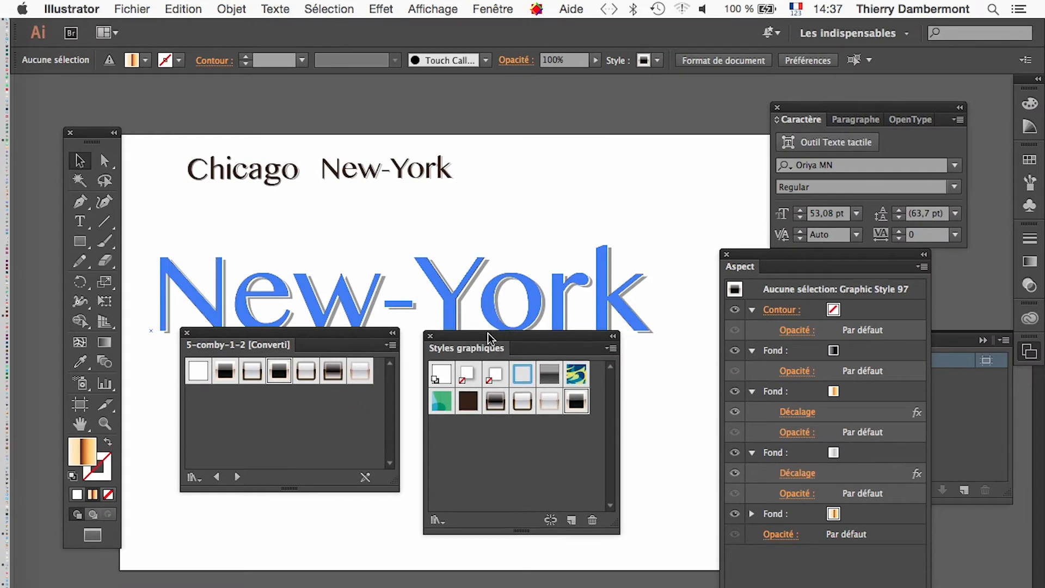
# - Apply Graphic Style 114 from the library to the large New-York text and move both style panels clear of it
pyautogui.moveTo(488, 333); pyautogui.dragTo(637, 220)
pyautogui.click(427, 319)
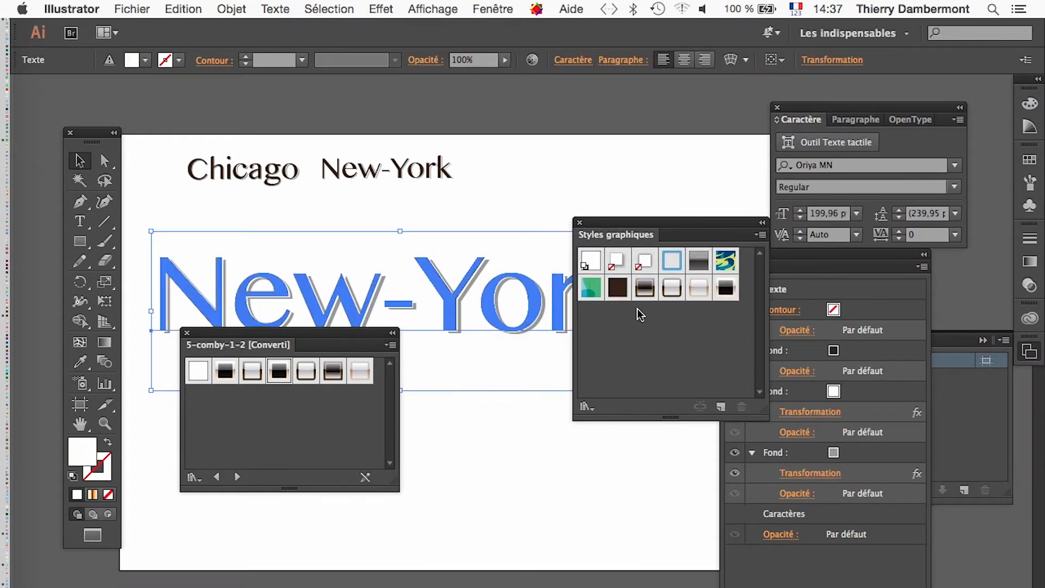
pyautogui.moveTo(364, 331); pyautogui.dragTo(408, 527)
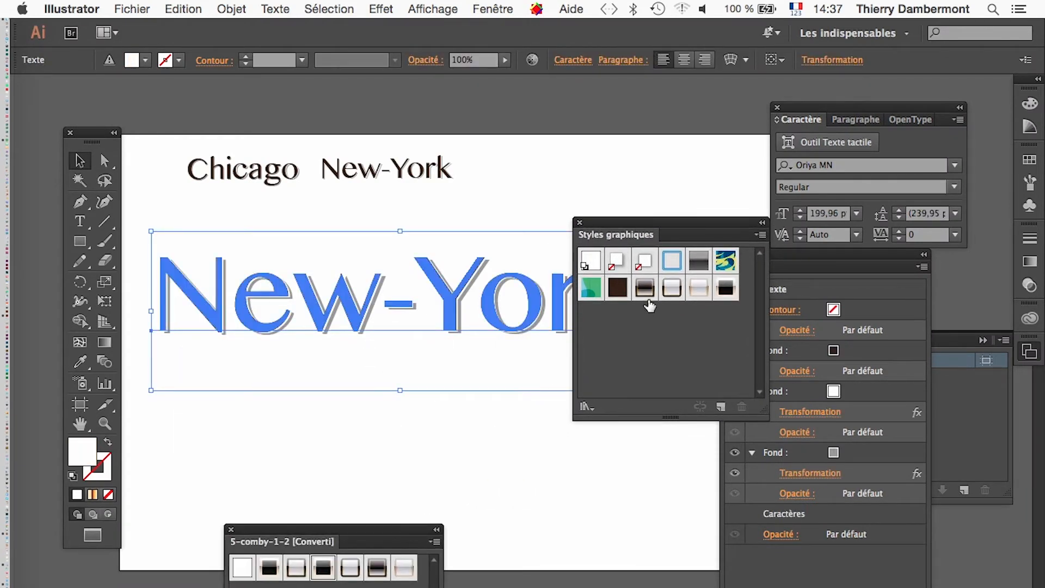
pyautogui.click(269, 568)
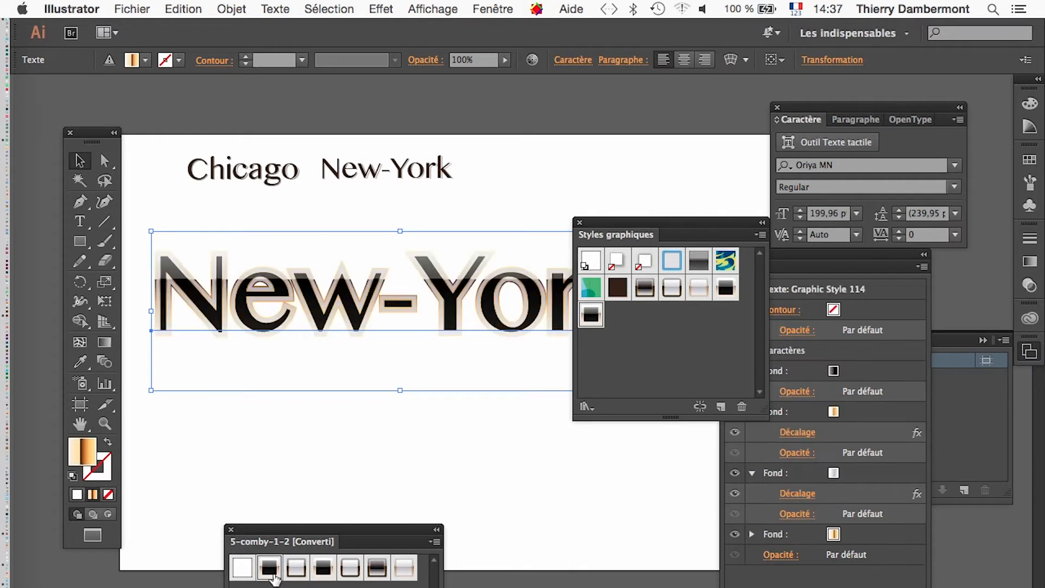
pyautogui.click(537, 423)
pyautogui.moveTo(623, 223); pyautogui.dragTo(647, 462)
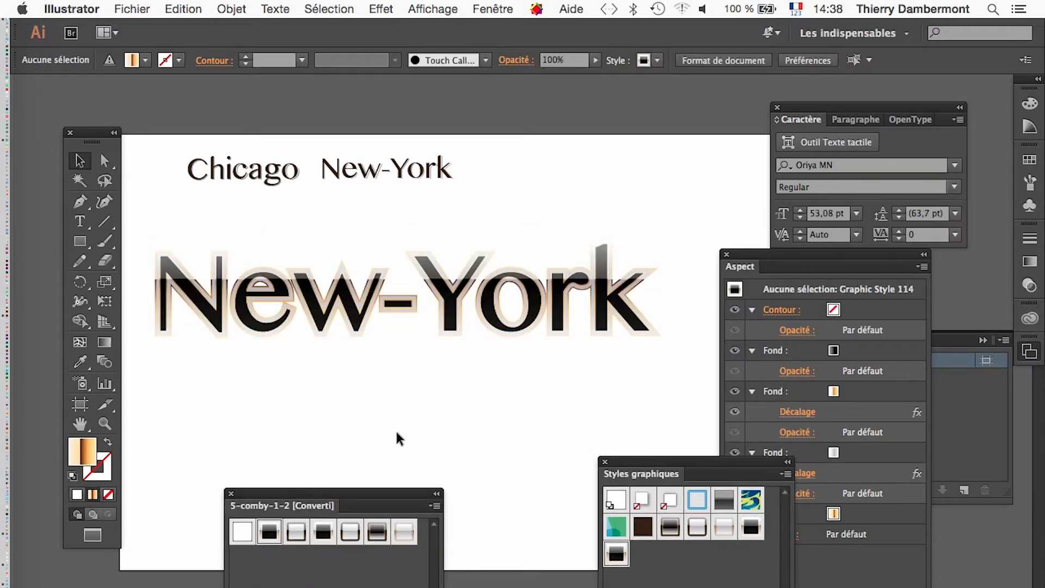
# - Try Graphic Style 154 and Graphic Style 155 from the library on the large New-York text
pyautogui.click(362, 333)
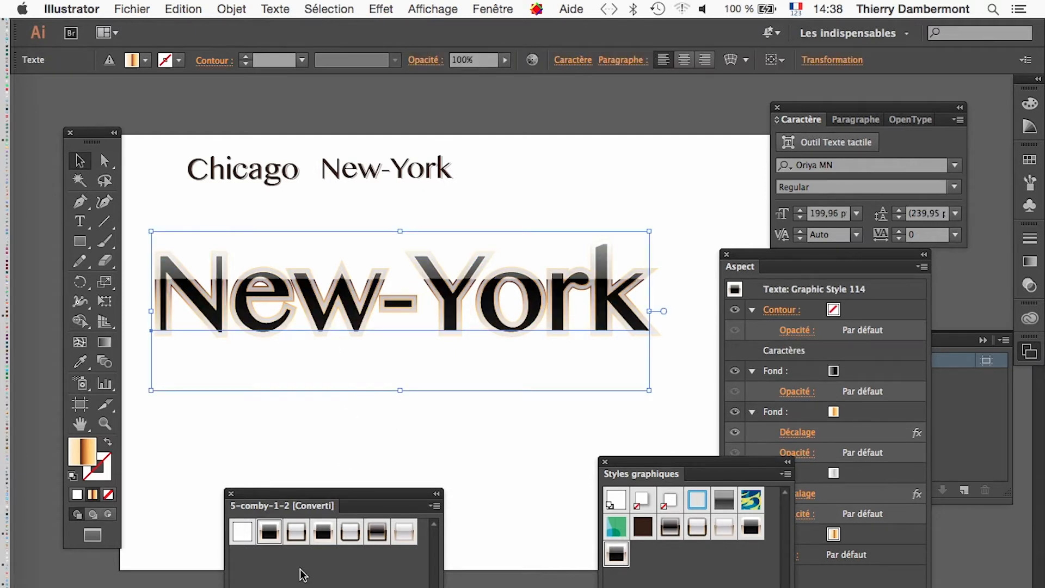
pyautogui.click(382, 532)
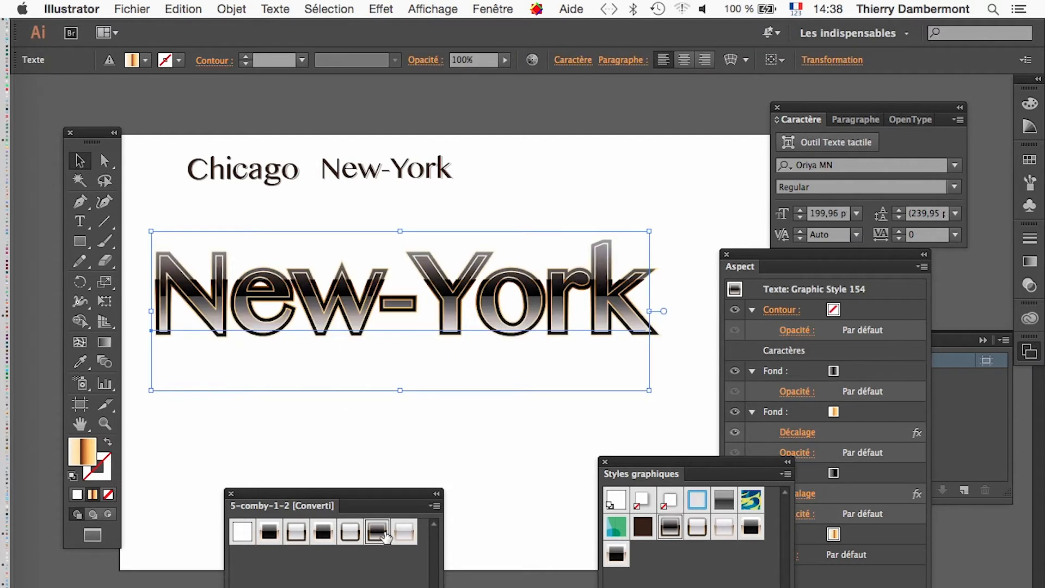
pyautogui.click(412, 430)
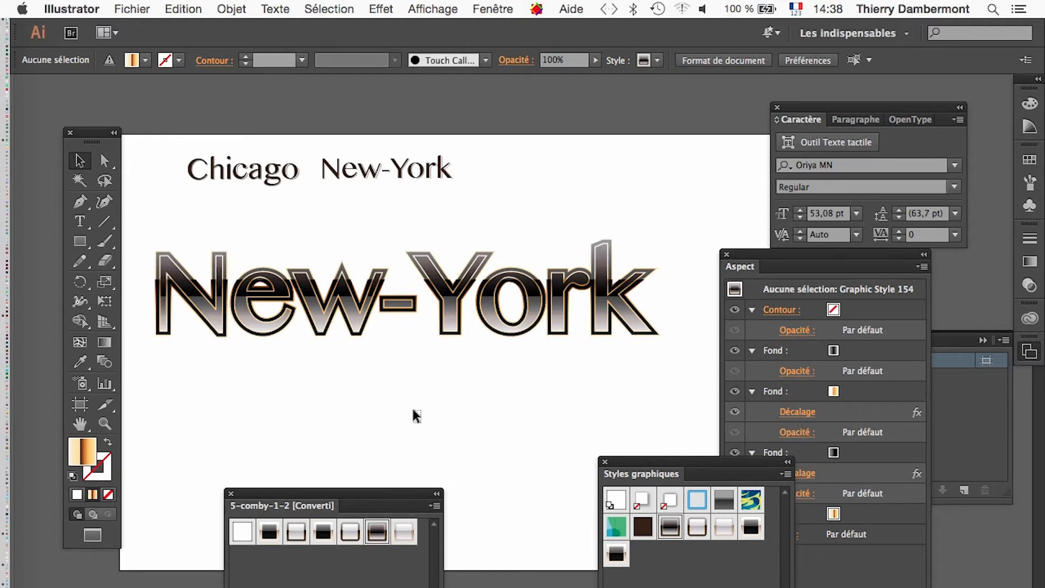
pyautogui.click(397, 303)
pyautogui.click(404, 533)
pyautogui.click(480, 454)
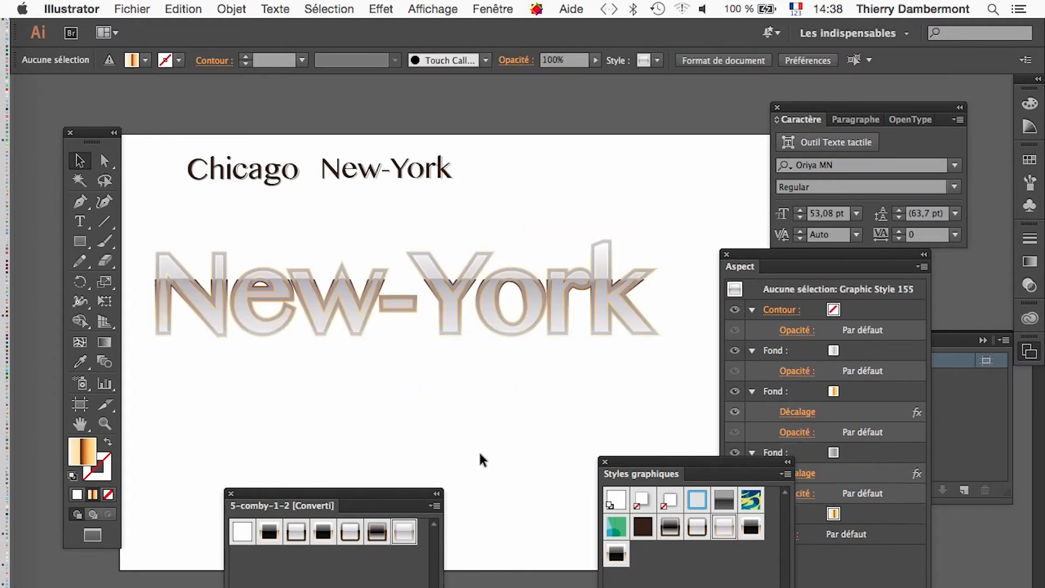
# - Reapply Graphic Style 114 to the large New-York text and deselect it
pyautogui.moveTo(383, 417); pyautogui.dragTo(294, 266)
pyautogui.click(269, 532)
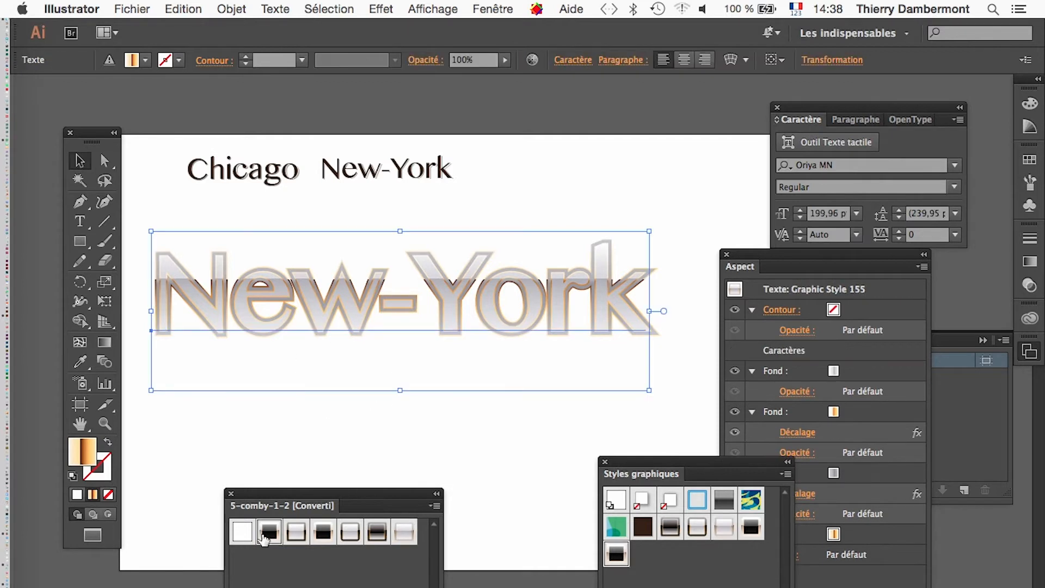
pyautogui.click(302, 438)
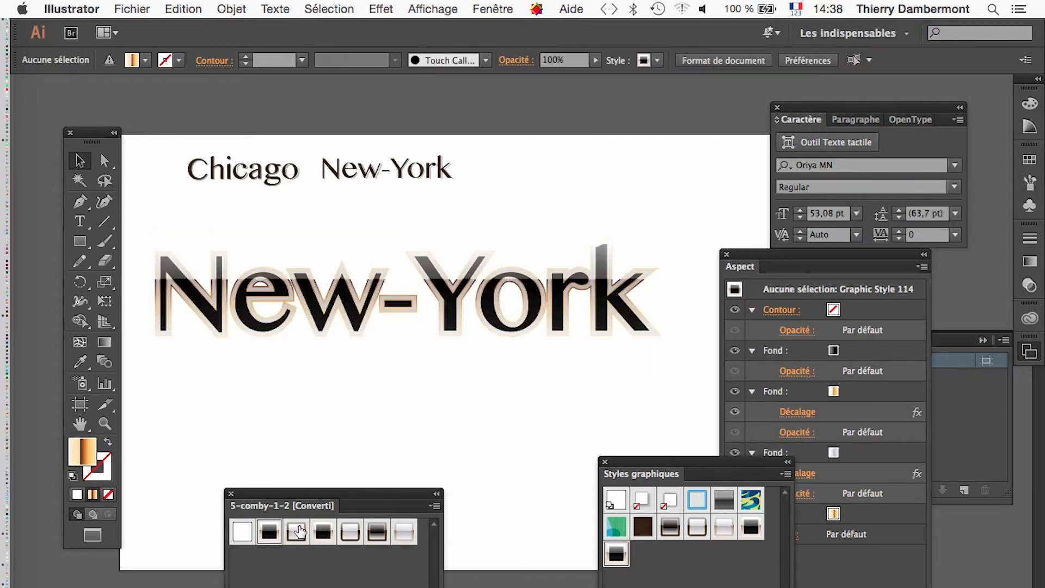
# - Apply Graphic Style 97 from the library to the large New-York text and deselect it
pyautogui.moveTo(302, 418); pyautogui.dragTo(305, 298)
pyautogui.click(323, 532)
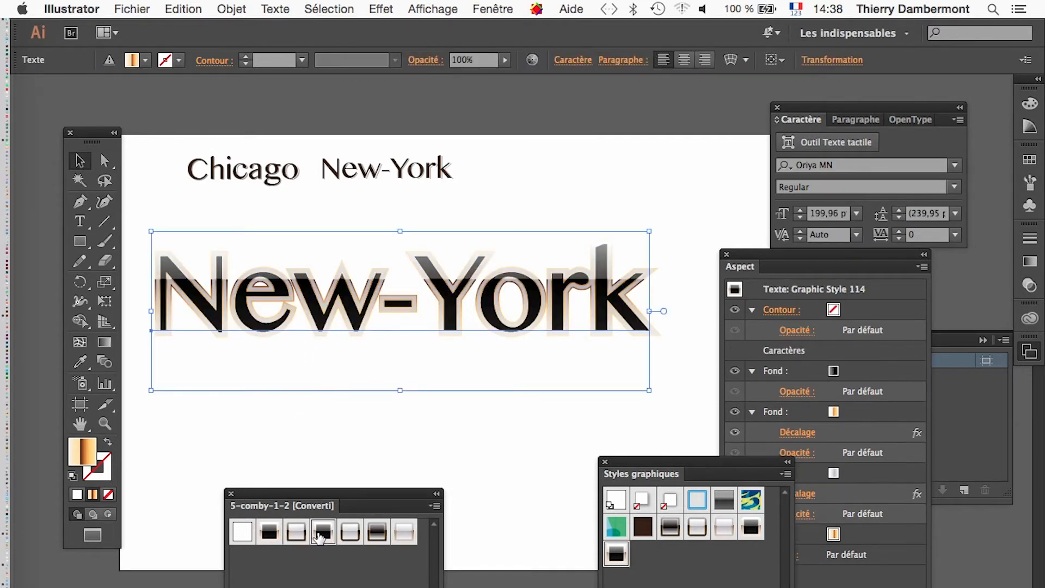
pyautogui.click(370, 463)
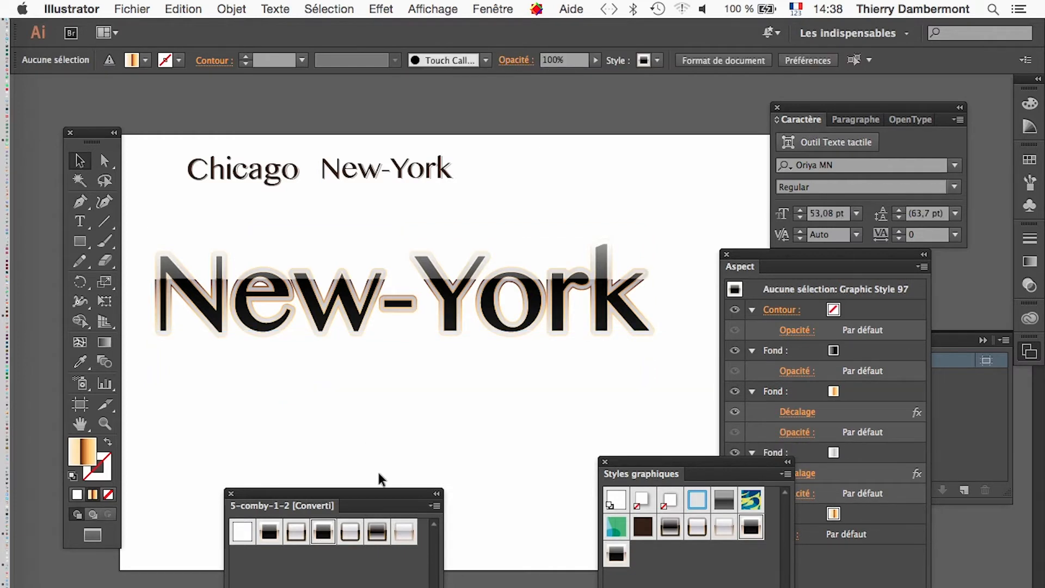
# - Scale the large New-York text down to about 96 pt with Free Transform, reapply Graphic Style 97 and deselect it
pyautogui.click(321, 296)
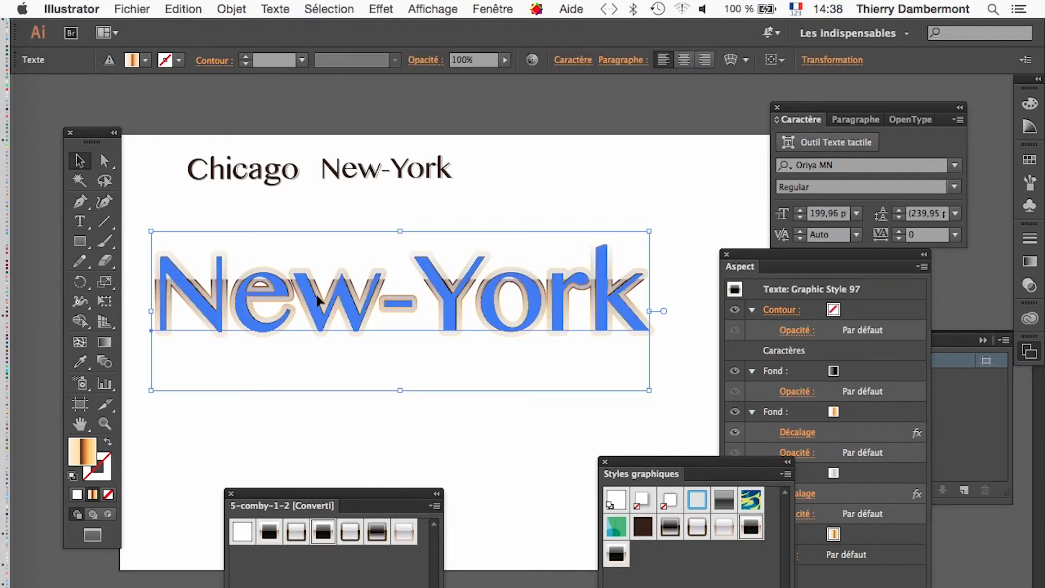
pyautogui.click(103, 301)
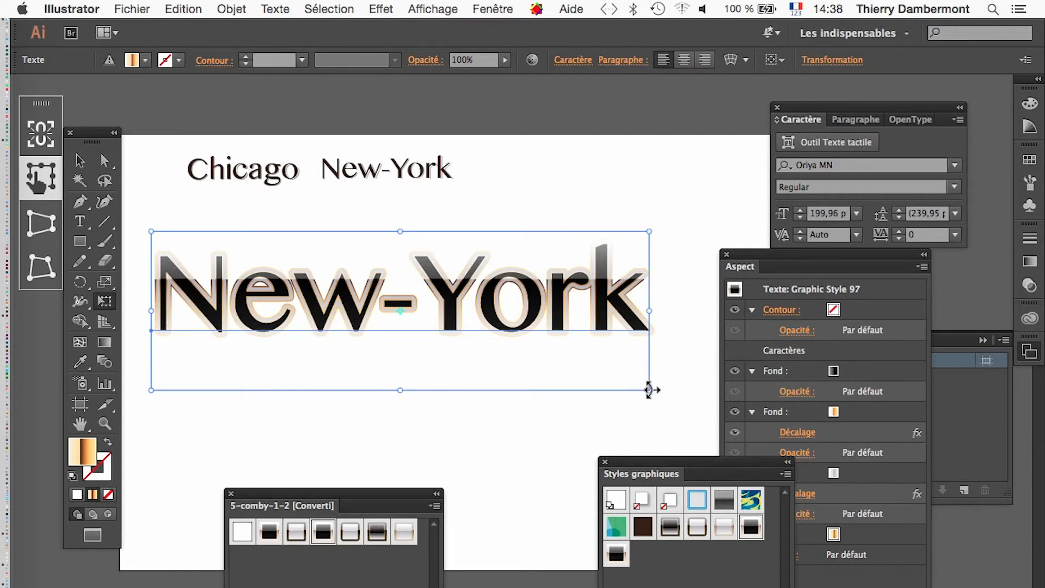
pyautogui.moveTo(649, 390); pyautogui.dragTo(397, 282)
pyautogui.click(79, 160)
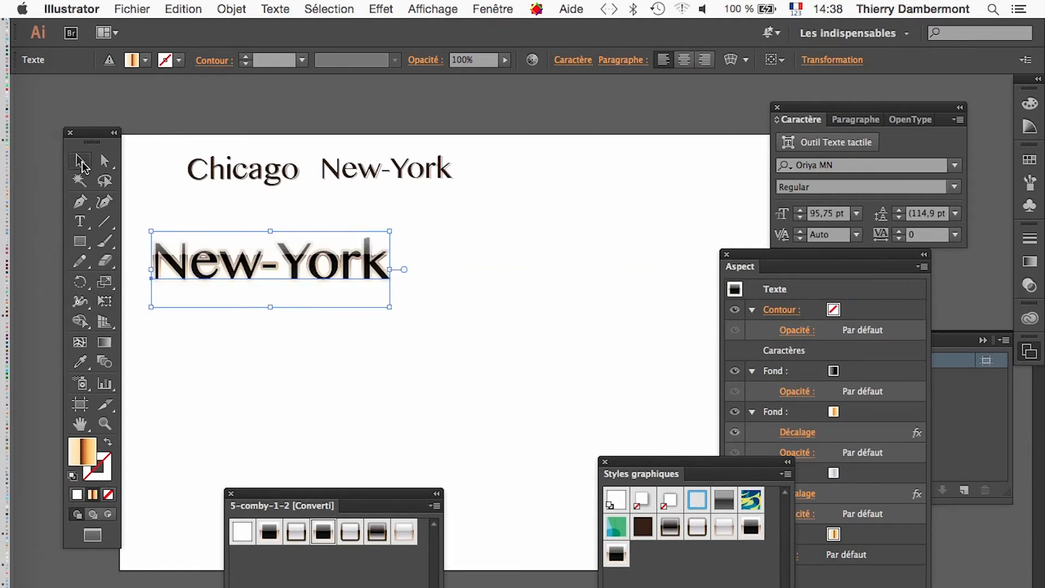
pyautogui.click(342, 532)
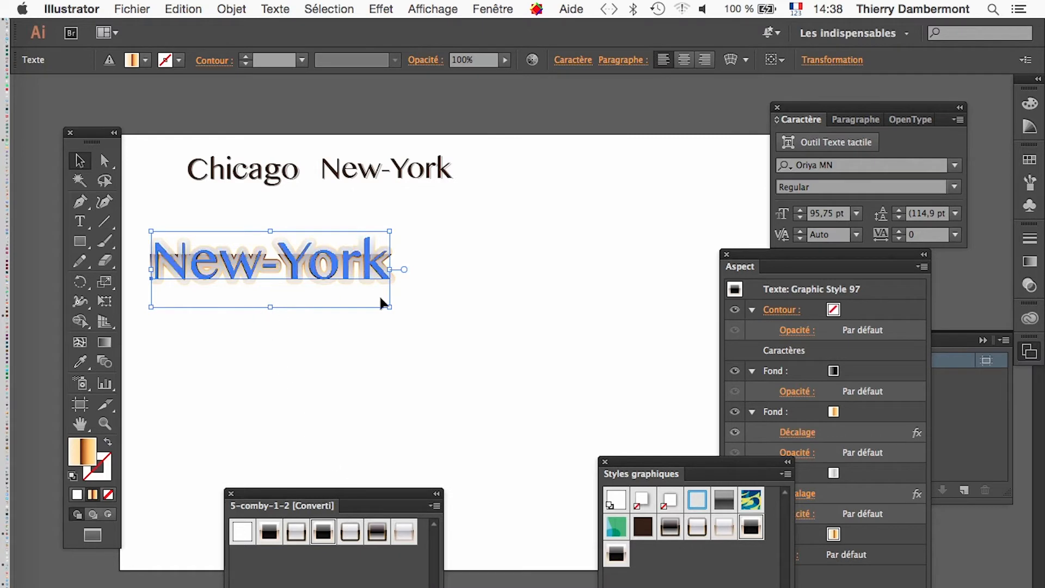
pyautogui.click(389, 397)
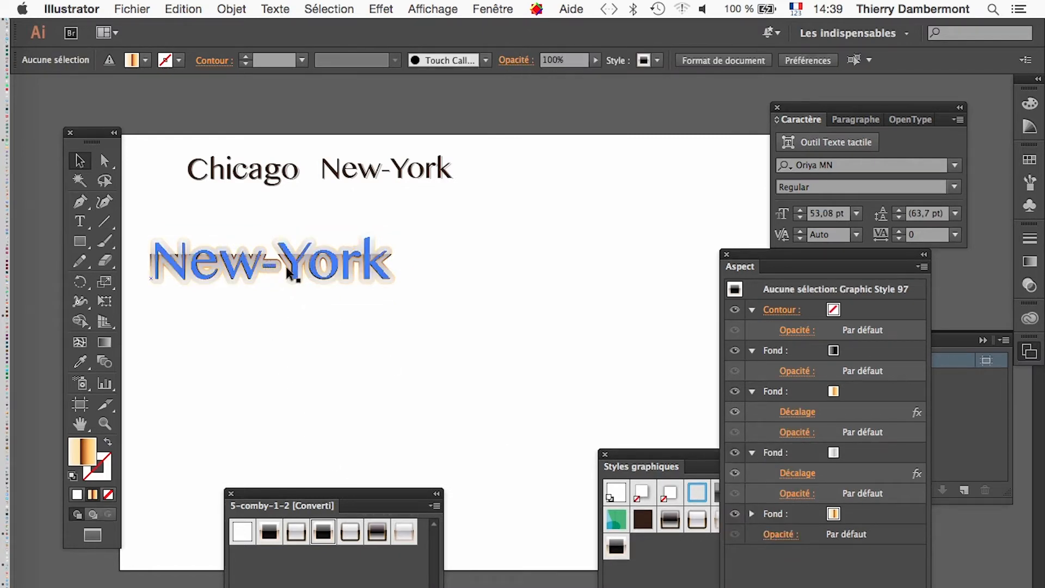
# - Select the resized New-York text and turn off "Mise à l'échelle des contours et des effets" in the general preferences
pyautogui.click(268, 279)
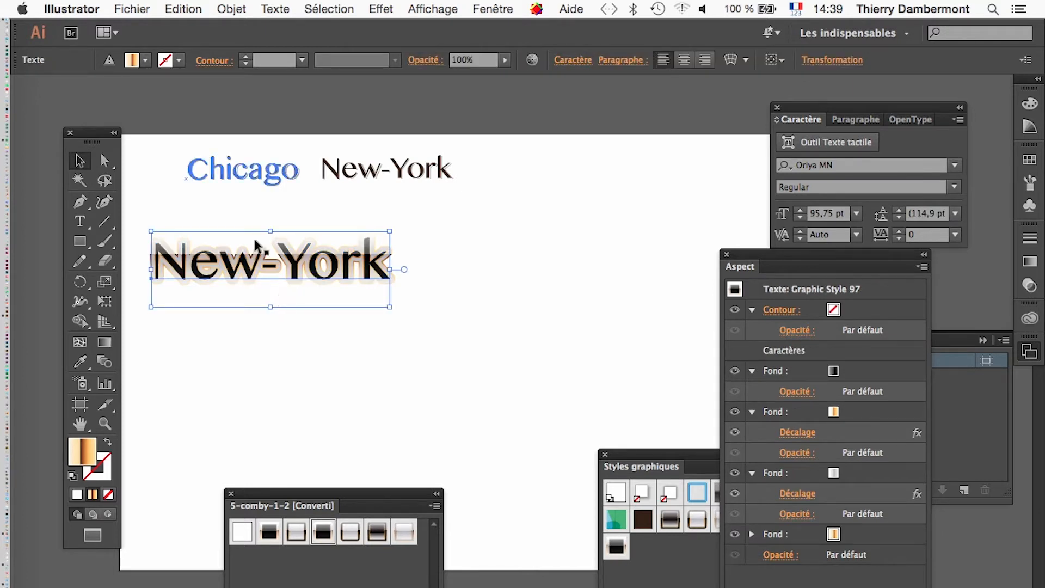
pyautogui.click(71, 9)
pyautogui.moveTo(104, 58)
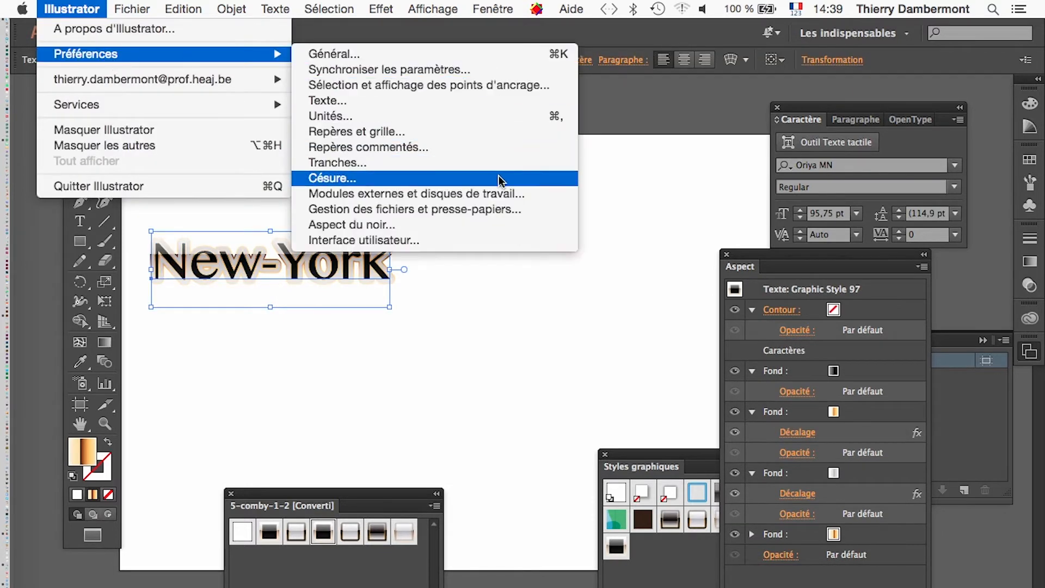
pyautogui.click(472, 57)
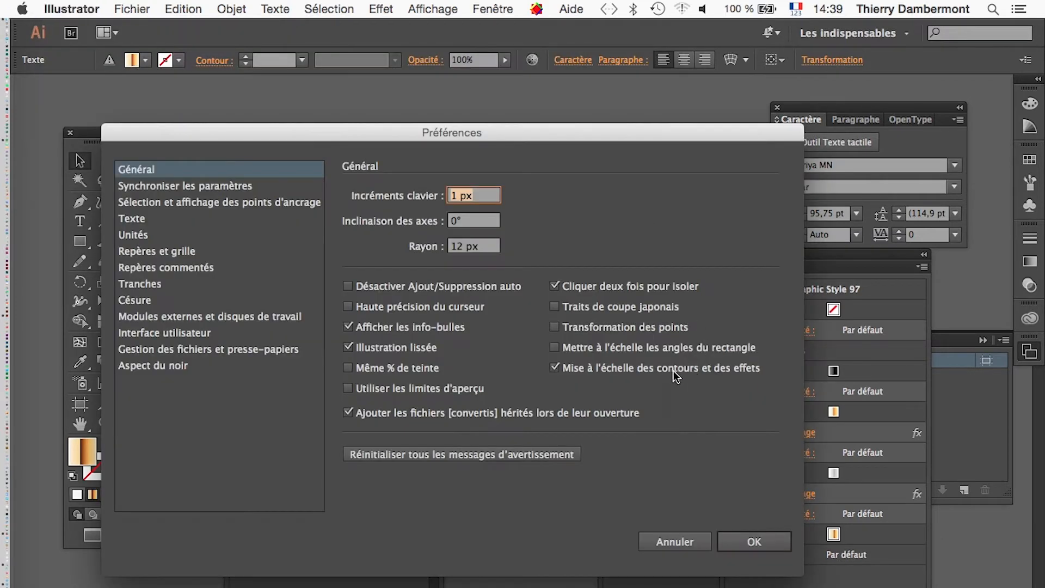
pyautogui.click(667, 373)
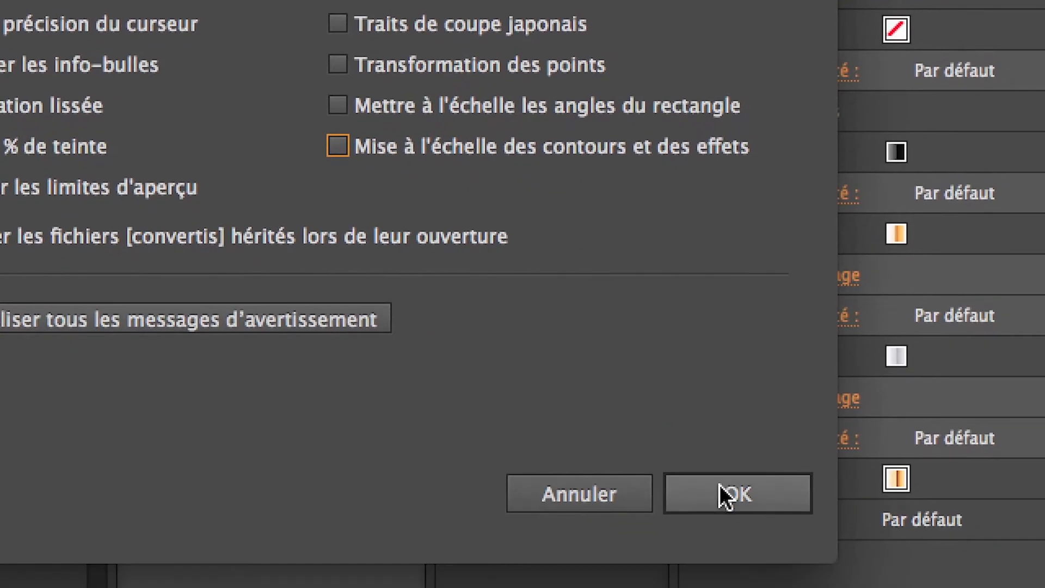
pyautogui.click(719, 484)
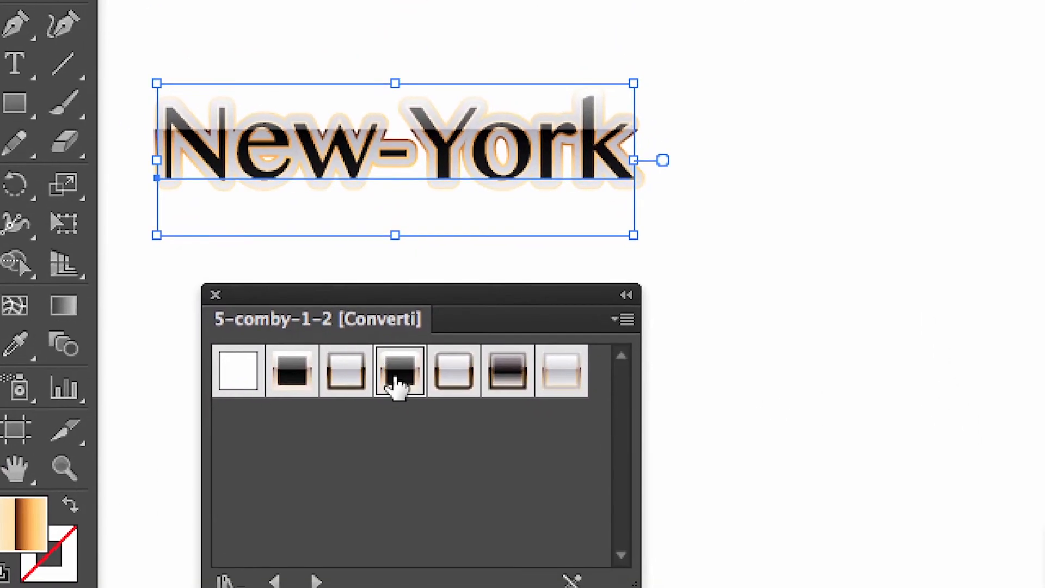
# - Try neighbouring library styles on the resized New-York text, settle on Graphic Style 154 and move the library panel away from the text
pyautogui.click(362, 389)
pyautogui.click(393, 389)
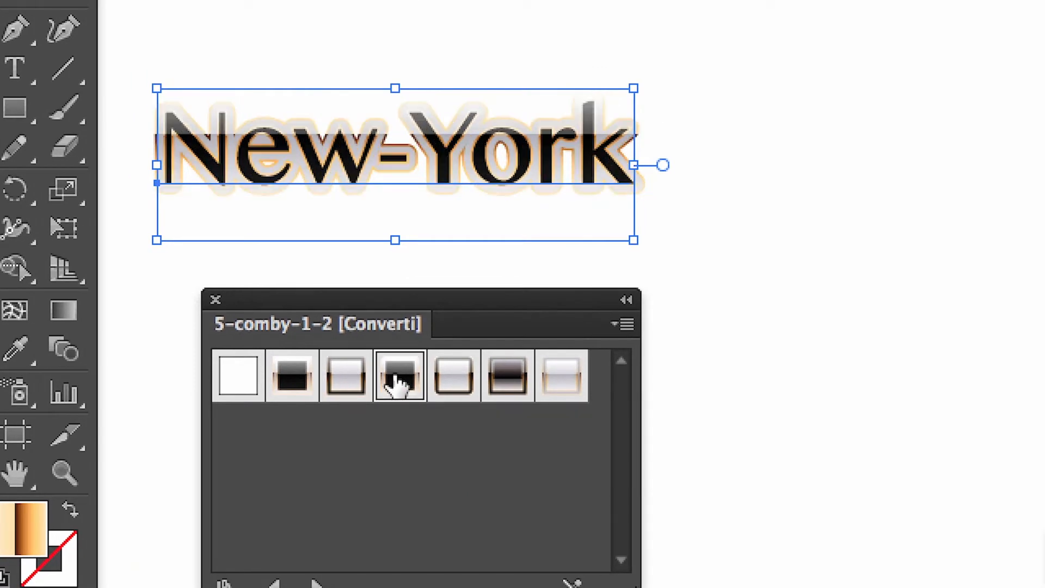
pyautogui.click(381, 383)
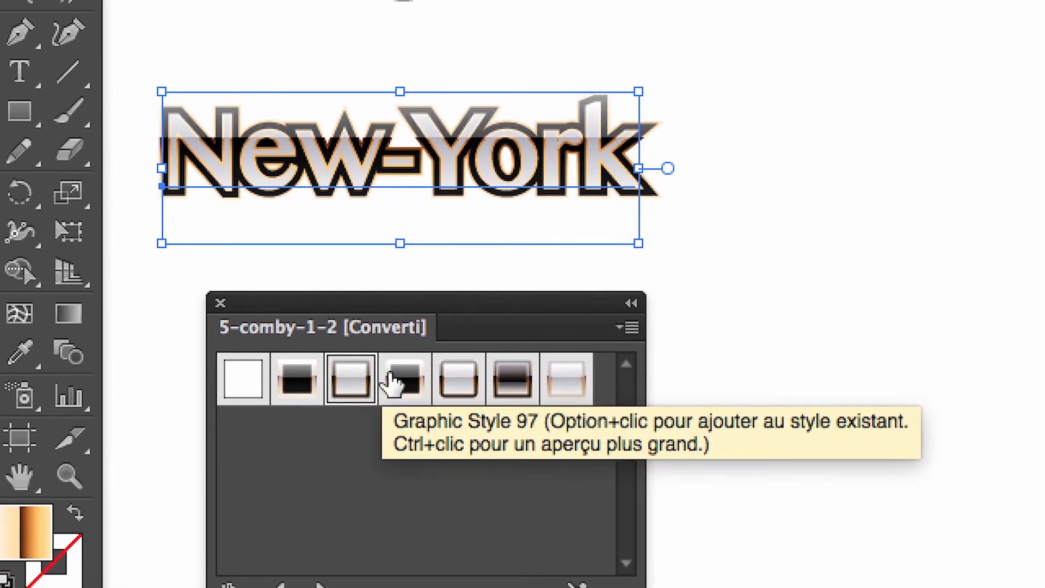
pyautogui.click(422, 380)
pyautogui.click(502, 381)
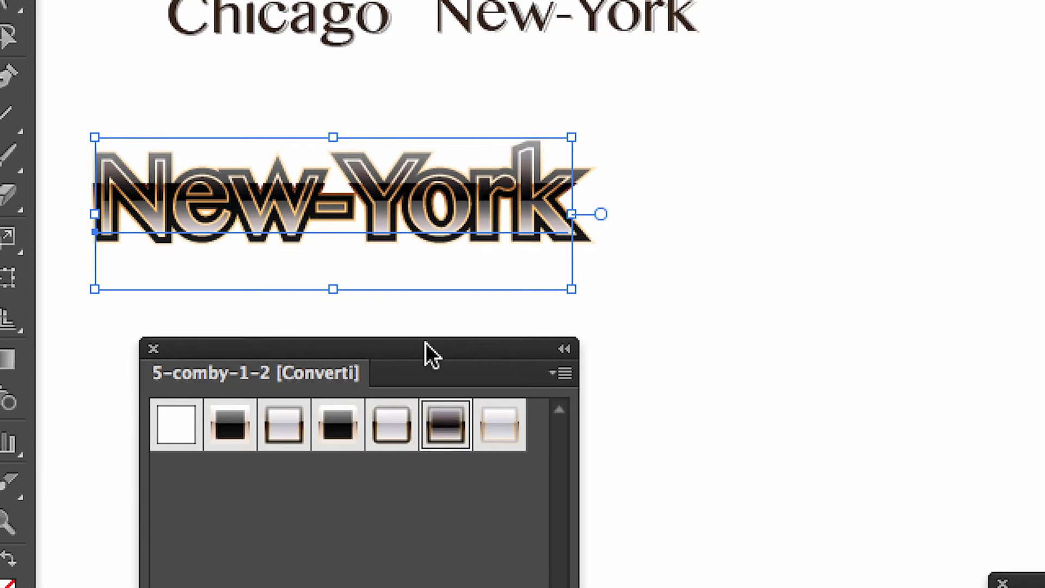
pyautogui.moveTo(425, 342); pyautogui.dragTo(410, 503)
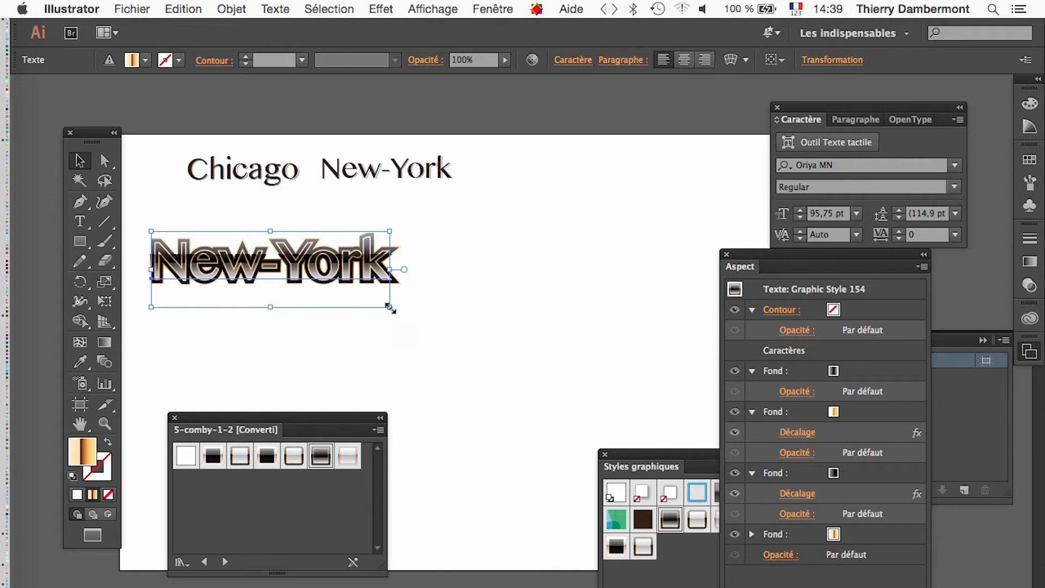
# - Shrink the styled New-York text in stages to about 48 pt, 34 pt and 25 pt
pyautogui.moveTo(390, 307); pyautogui.dragTo(272, 268)
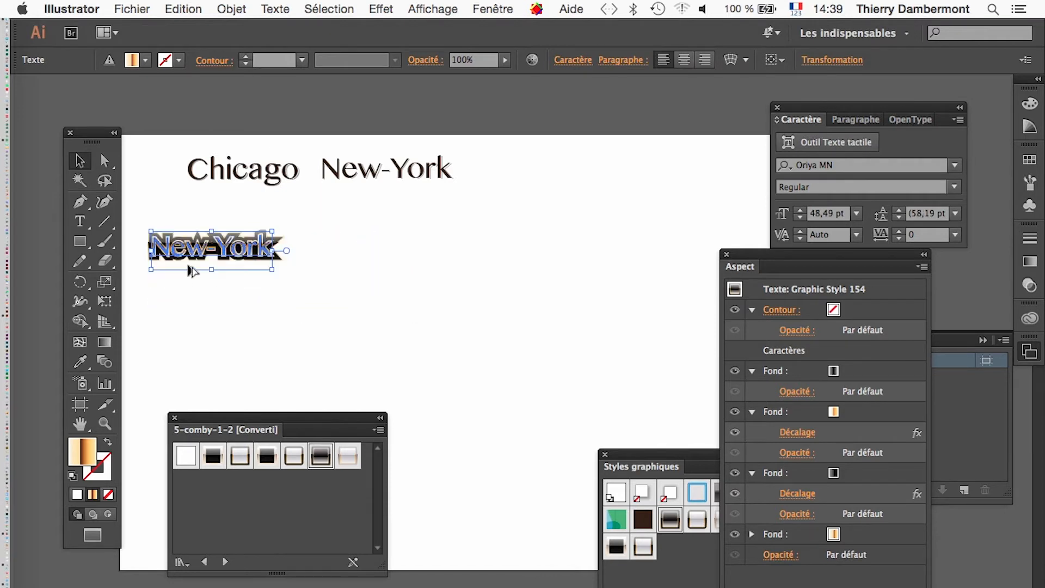
pyautogui.scroll(2, 190, 269)
pyautogui.moveTo(271, 328); pyautogui.dragTo(343, 355)
pyautogui.scroll(2, 253, 268)
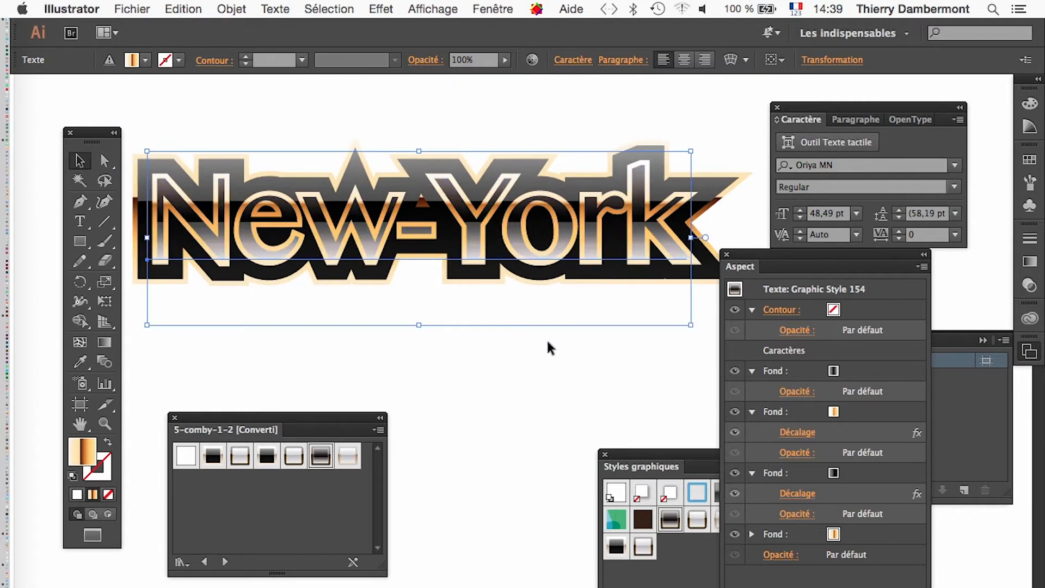
pyautogui.scroll(-2, 546, 337)
pyautogui.moveTo(619, 332); pyautogui.dragTo(535, 306)
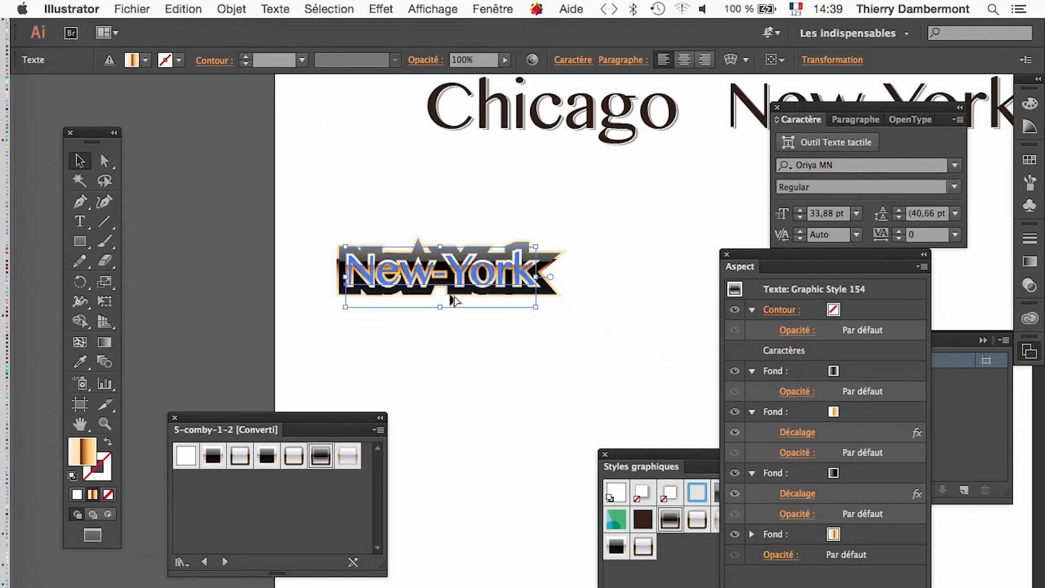
pyautogui.scroll(2, 455, 300)
pyautogui.moveTo(630, 324); pyautogui.dragTo(529, 291)
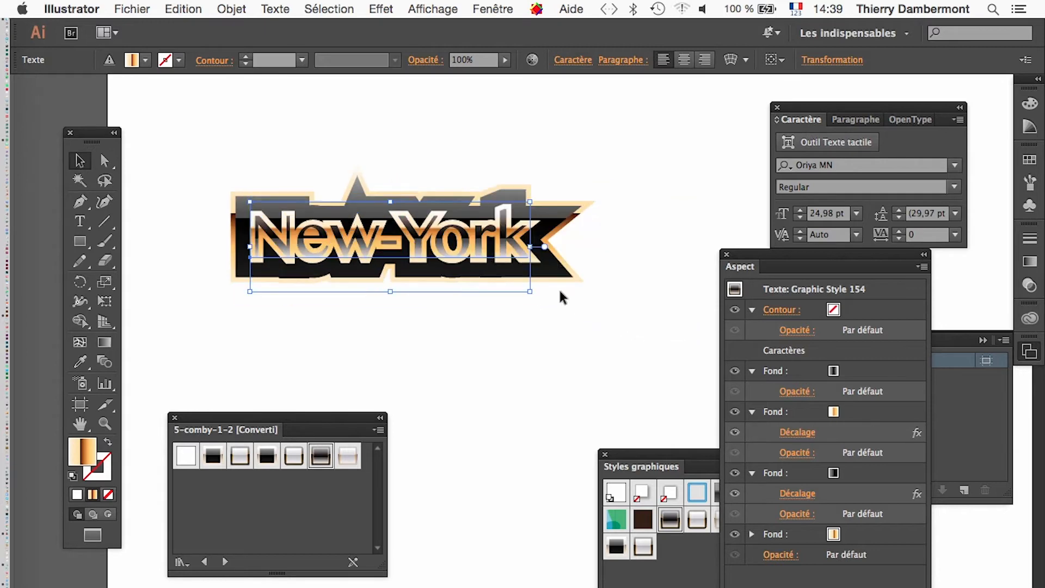
# - Enlarge the small styled New-York text to about 51 pt
pyautogui.scroll(-4, 501, 307)
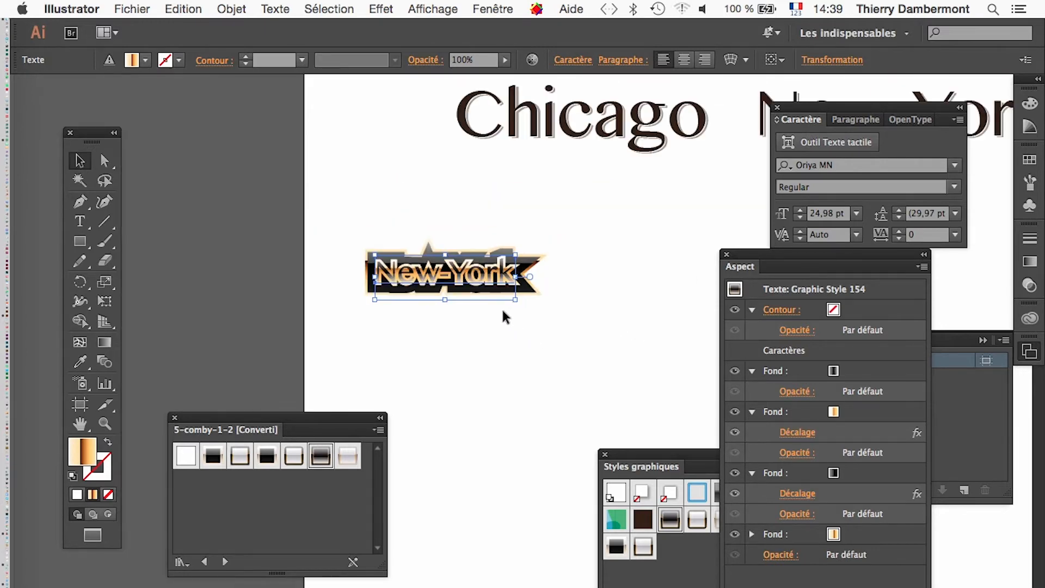
pyautogui.moveTo(387, 312); pyautogui.dragTo(323, 277)
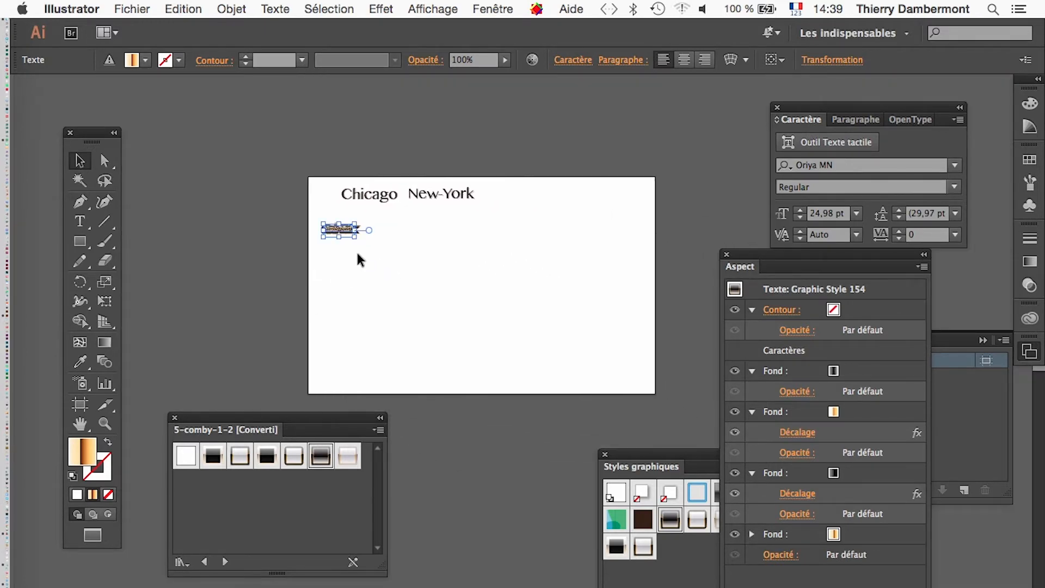
pyautogui.moveTo(357, 238); pyautogui.dragTo(373, 252)
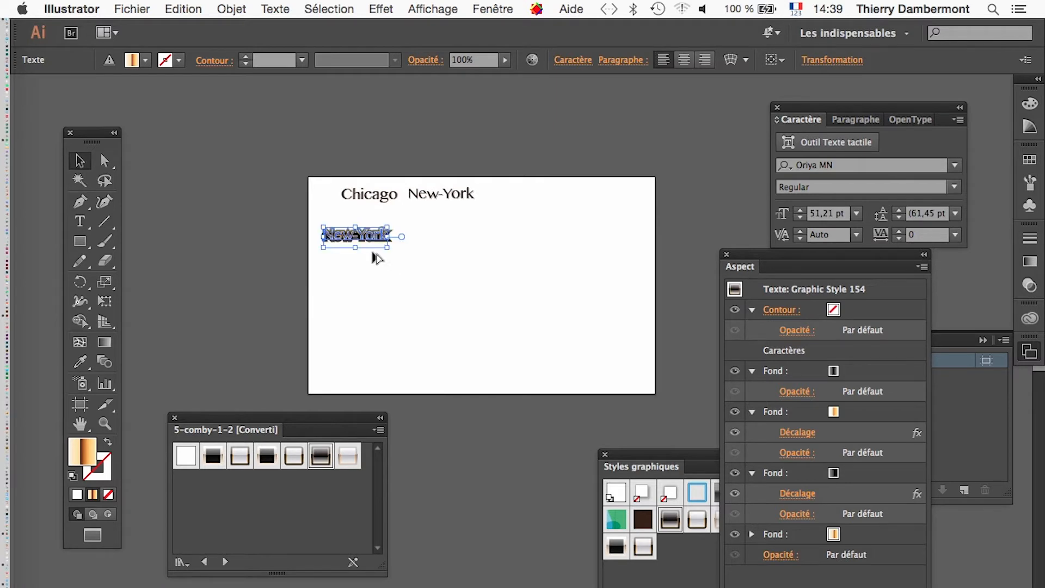
pyautogui.scroll(2, 357, 245)
pyautogui.scroll(1, 353, 245)
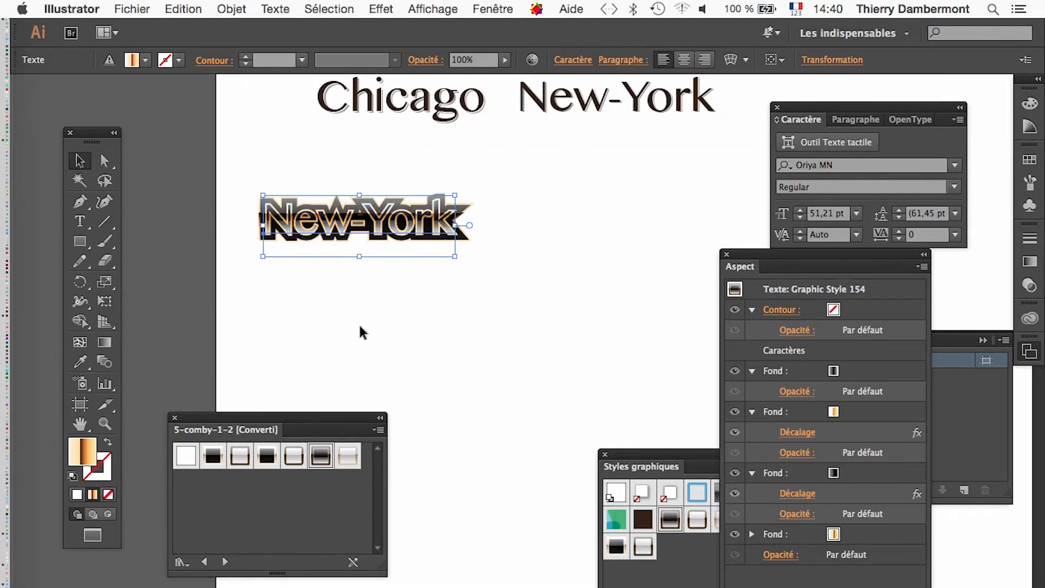
# - Examine the Décalage effect settings of the orange-gradient fill in Graphic Style 154 and close them without changes
pyautogui.moveTo(357, 329); pyautogui.dragTo(294, 322)
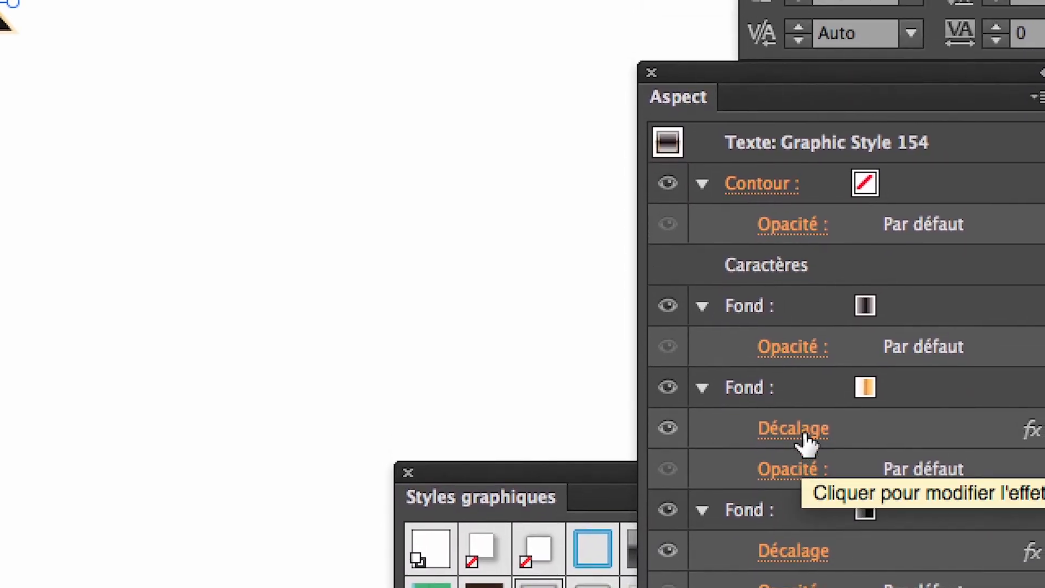
pyautogui.click(799, 369)
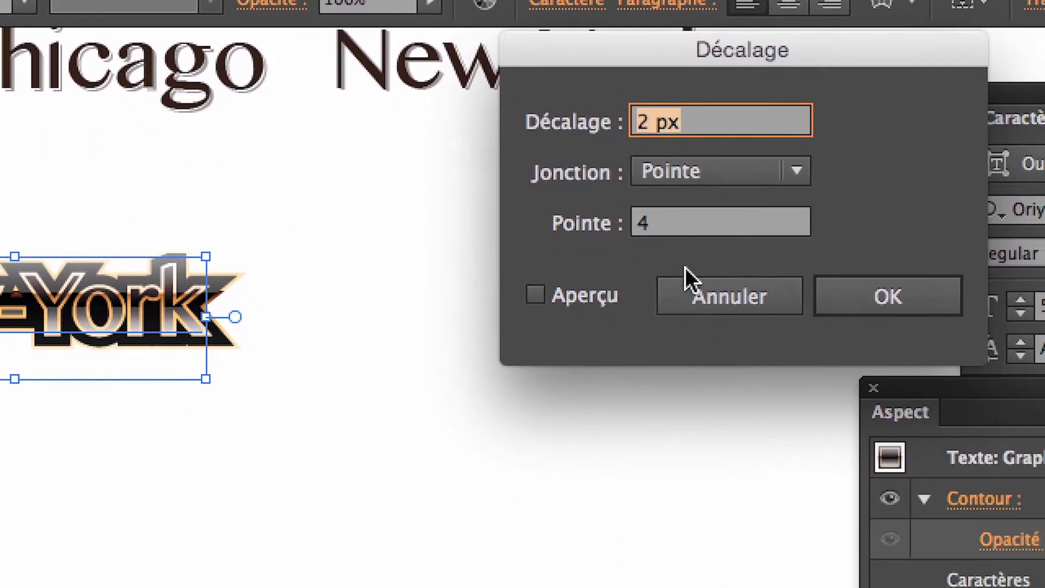
pyautogui.click(702, 289)
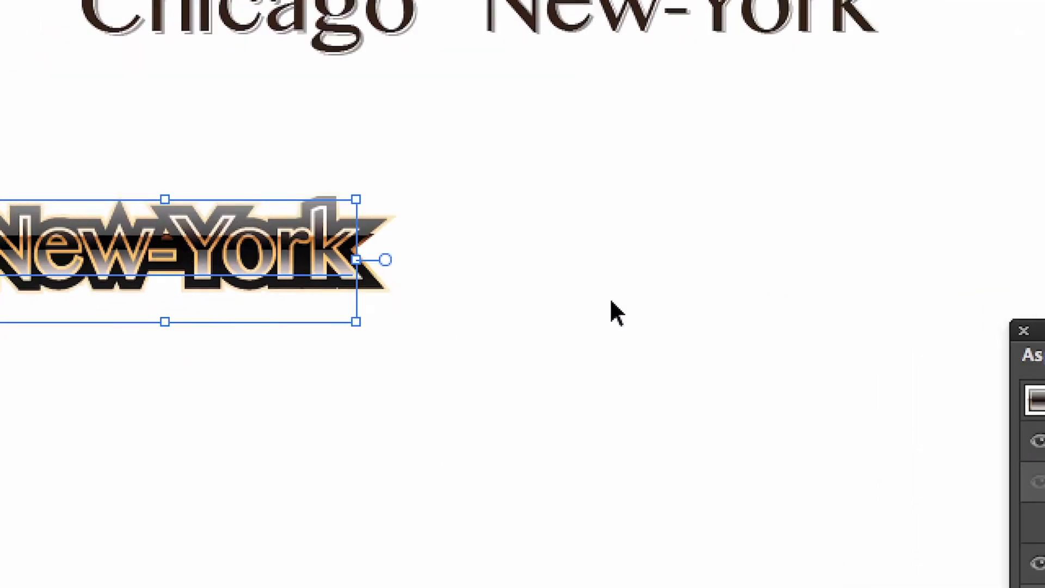
# - Enlarge the styled New-York text in stages to about 74 pt, 233 pt and 257 pt
pyautogui.moveTo(206, 379); pyautogui.dragTo(264, 426)
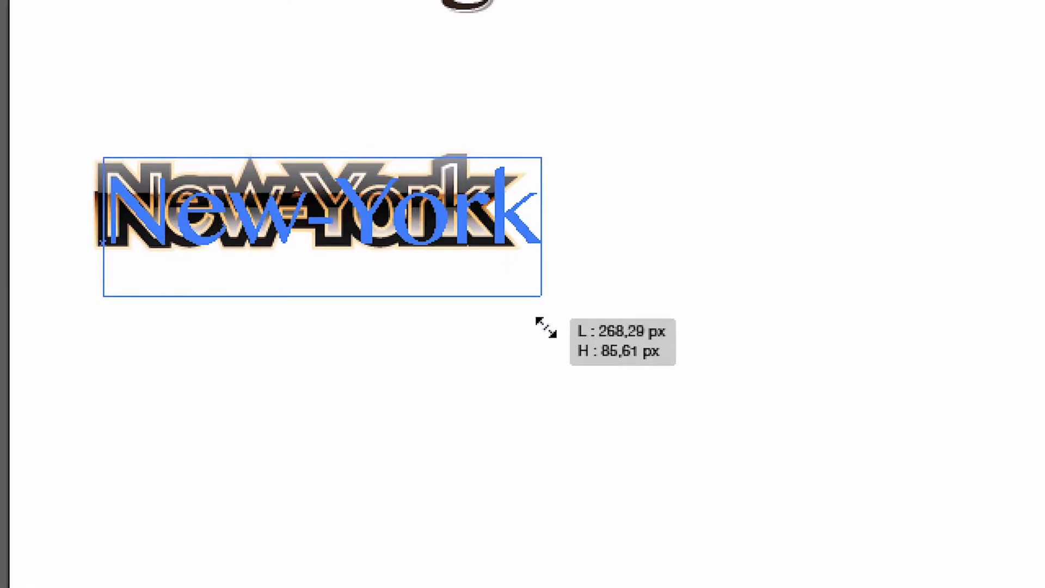
pyautogui.moveTo(546, 328); pyautogui.dragTo(657, 403)
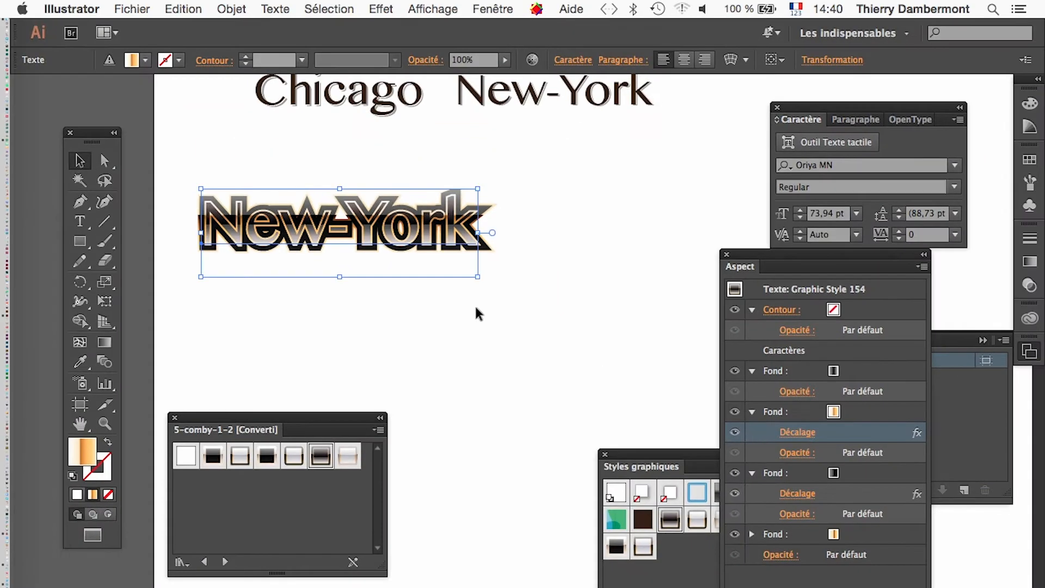
pyautogui.scroll(-2, 580, 349)
pyautogui.moveTo(429, 335); pyautogui.dragTo(309, 270)
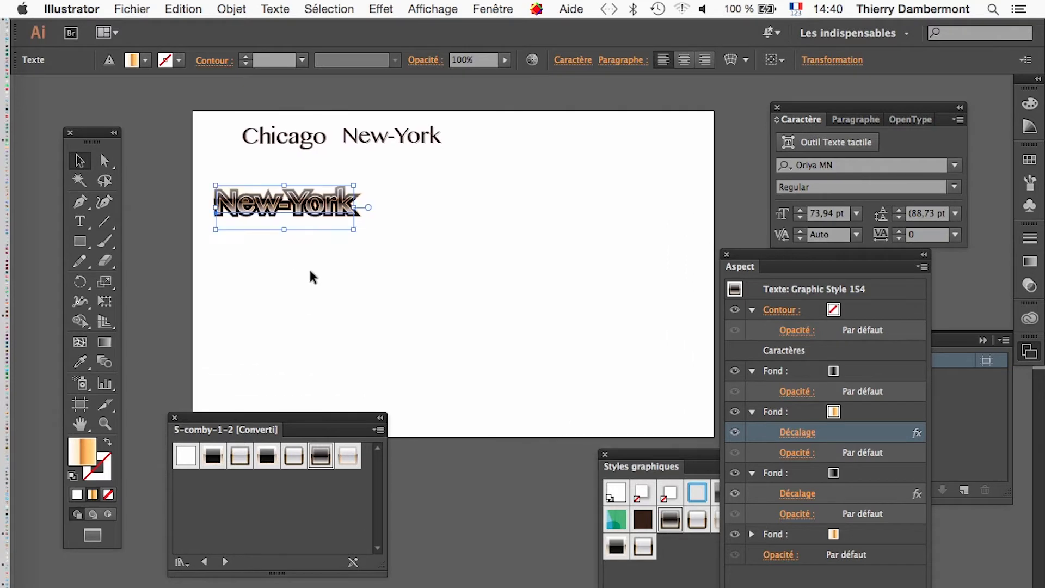
pyautogui.moveTo(354, 236); pyautogui.dragTo(650, 325)
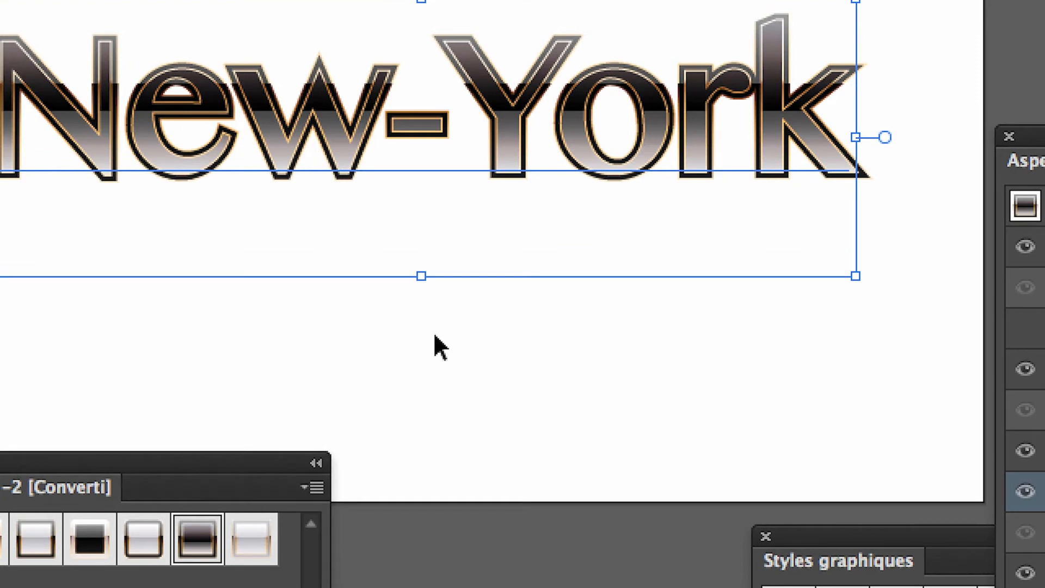
pyautogui.press('alt+super+8')
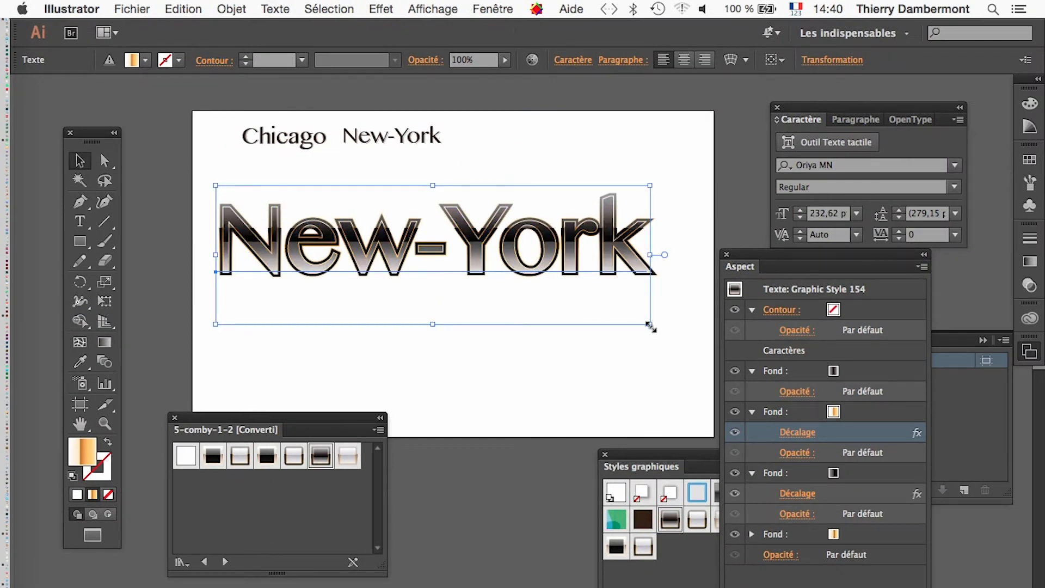
pyautogui.moveTo(651, 326); pyautogui.dragTo(695, 340)
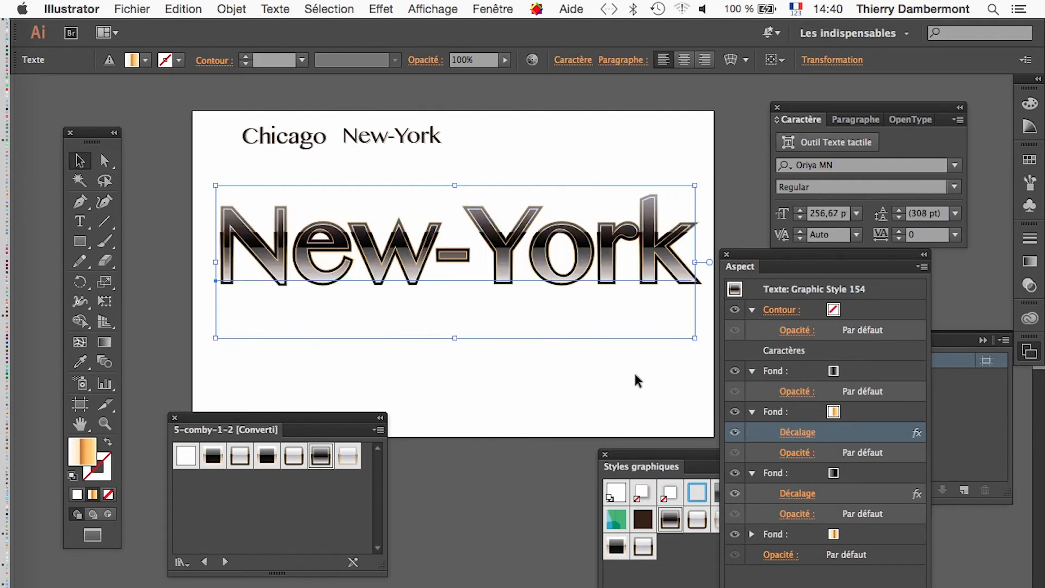
pyautogui.click(558, 276)
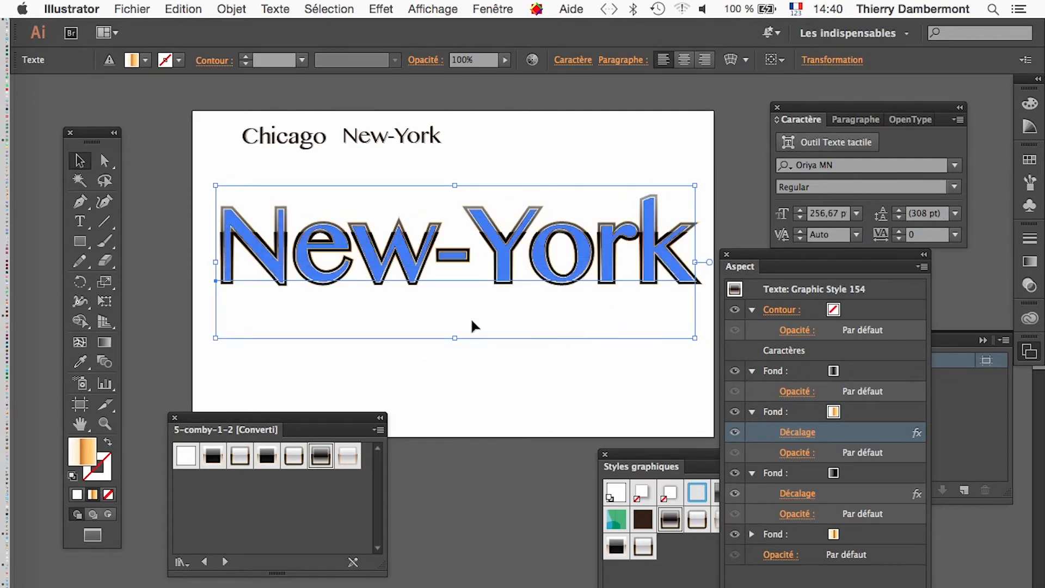
pyautogui.scroll(-2, 472, 337)
pyautogui.scroll(-5, 468, 312)
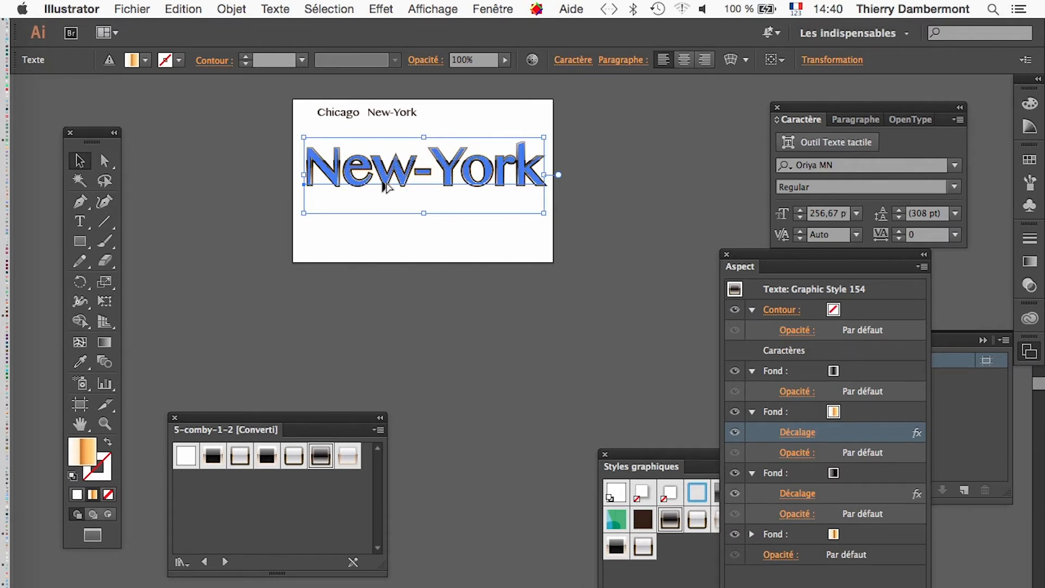
# - Duplicate the styled New-York text downward into a column of progressively smaller copies, the smallest about 28 pt
pyautogui.moveTo(384, 187); pyautogui.dragTo(386, 254)
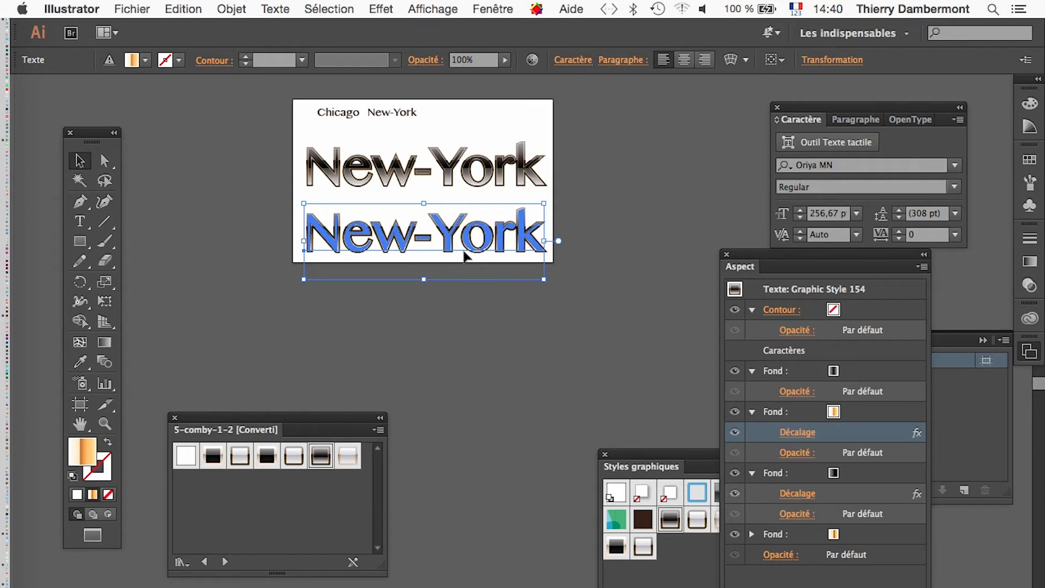
pyautogui.moveTo(540, 278); pyautogui.dragTo(363, 294)
pyautogui.moveTo(363, 307); pyautogui.dragTo(338, 349)
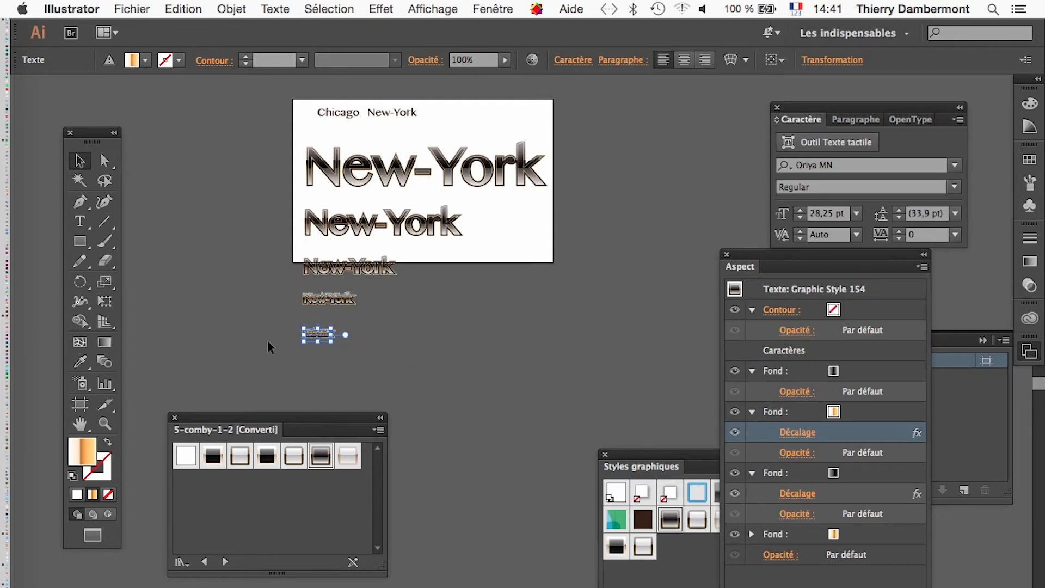
pyautogui.click(446, 353)
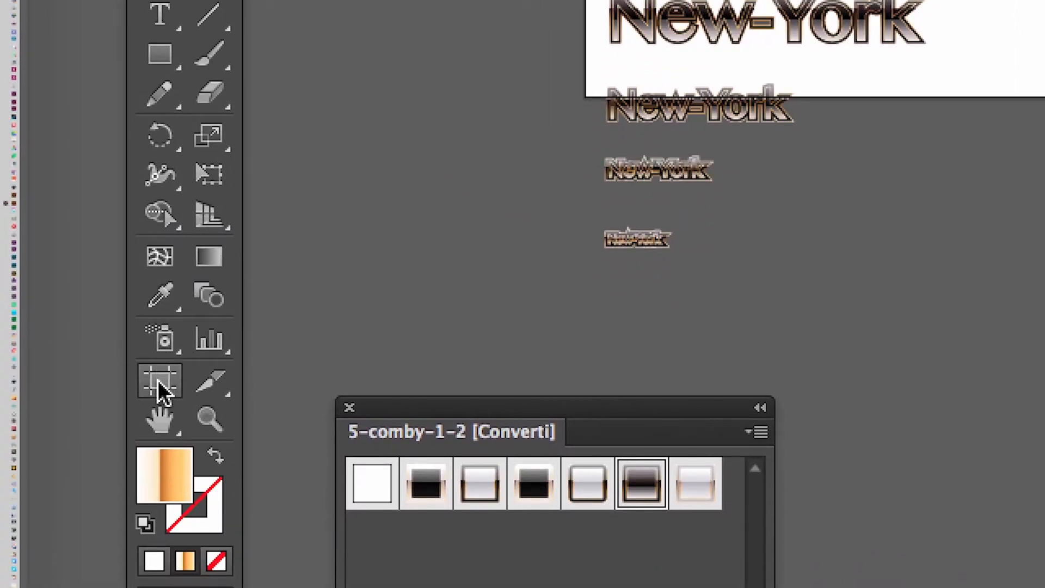
# - Extend the artboard's lower edge to enclose all the New-York copies
pyautogui.click(159, 384)
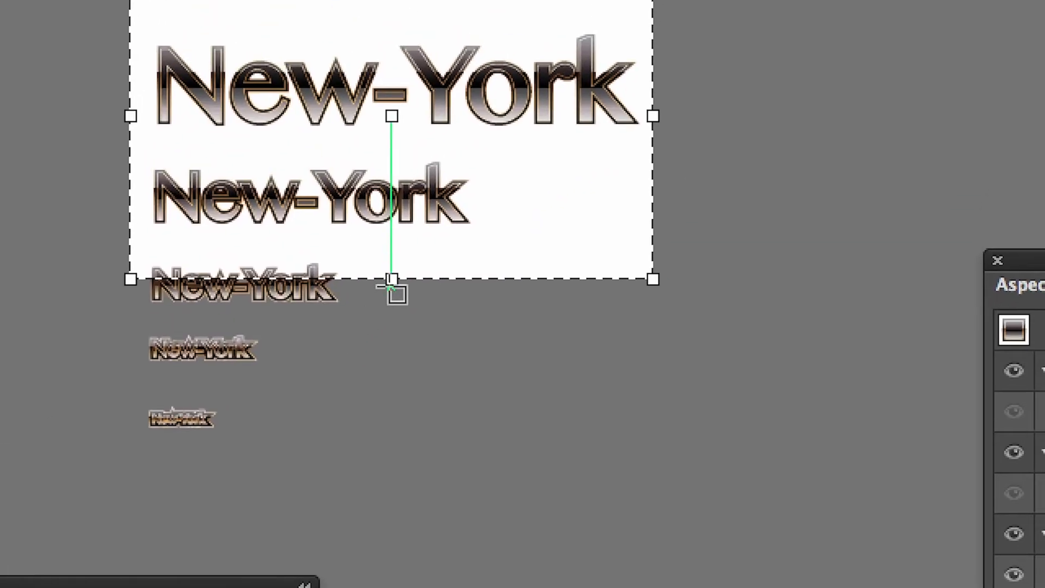
pyautogui.moveTo(392, 280); pyautogui.dragTo(391, 350)
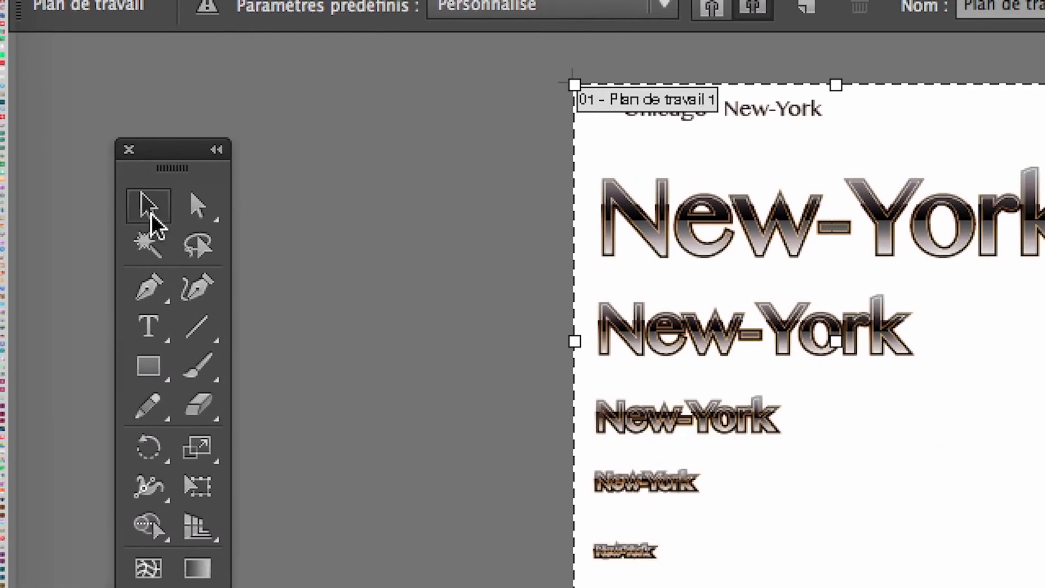
pyautogui.click(152, 213)
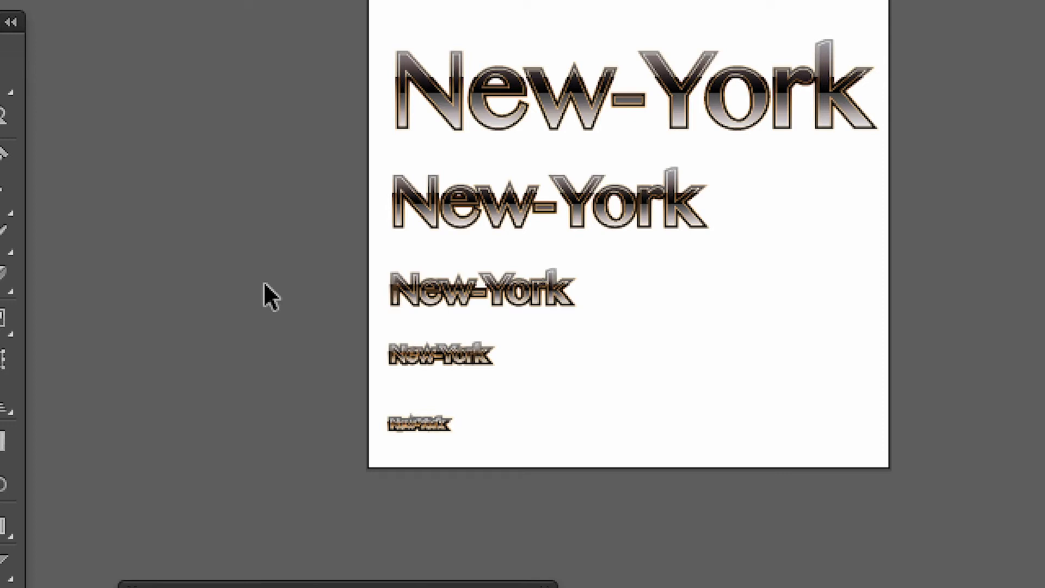
# - Examine the style's offset contours on the New-York copies, going from the smallest to the largest
pyautogui.scroll(2, 320, 339)
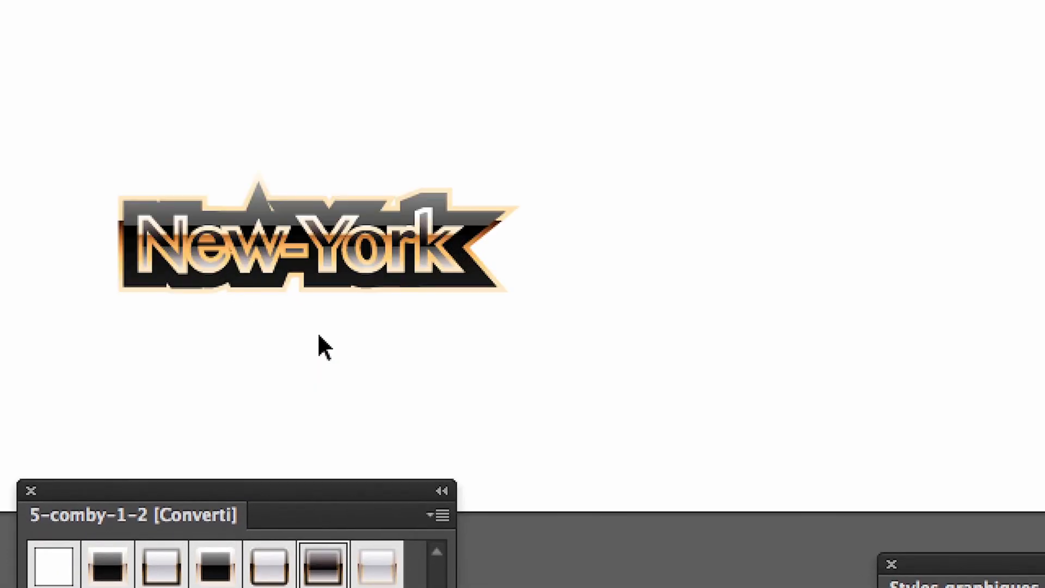
pyautogui.scroll(2, 320, 339)
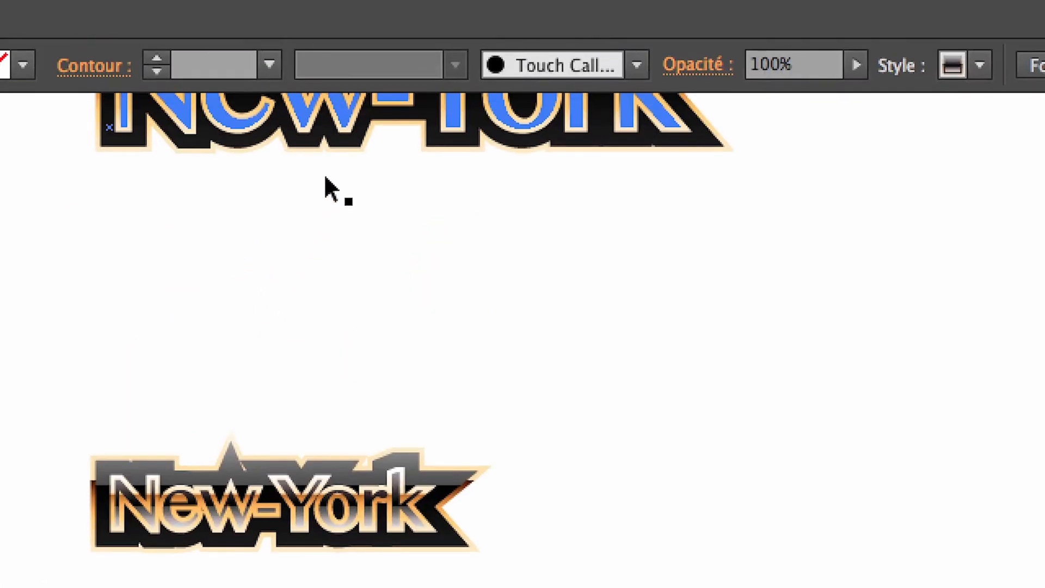
pyautogui.scroll(-2, 325, 177)
pyautogui.scroll(3, 325, 173)
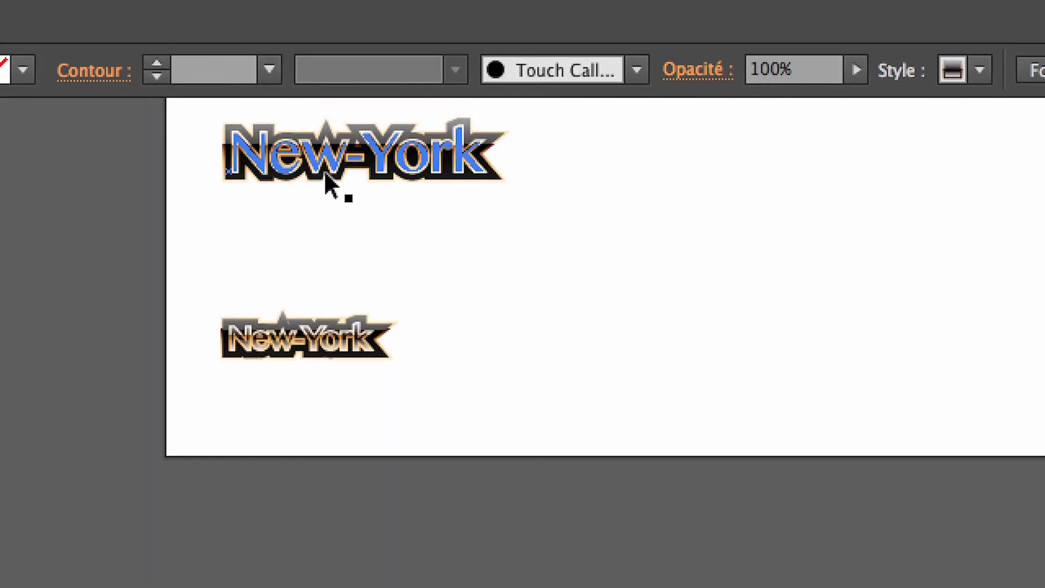
pyautogui.scroll(5, 324, 177)
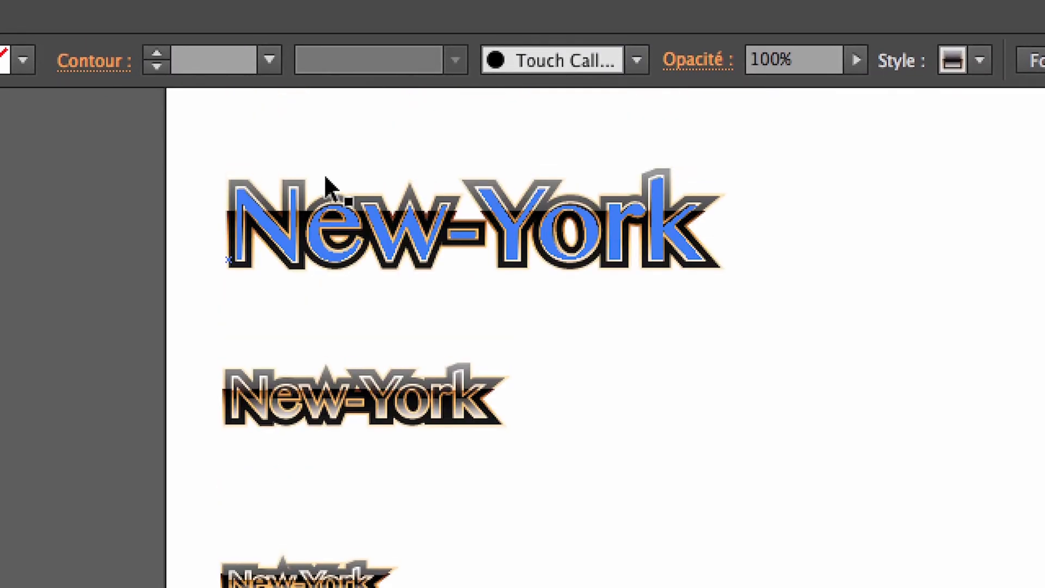
pyautogui.scroll(-2, 325, 185)
pyautogui.scroll(6, 327, 190)
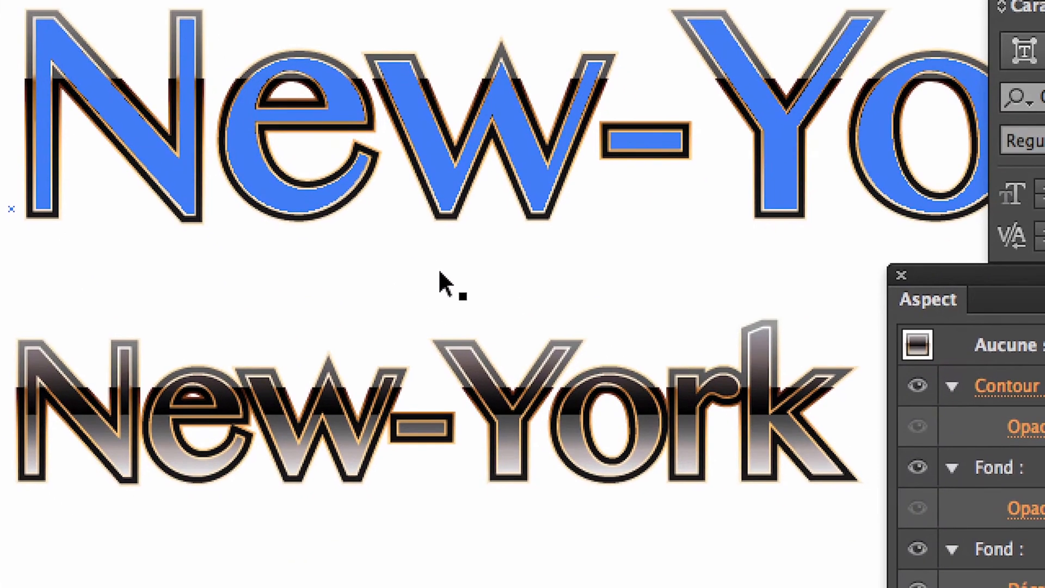
pyautogui.scroll(-2, 441, 272)
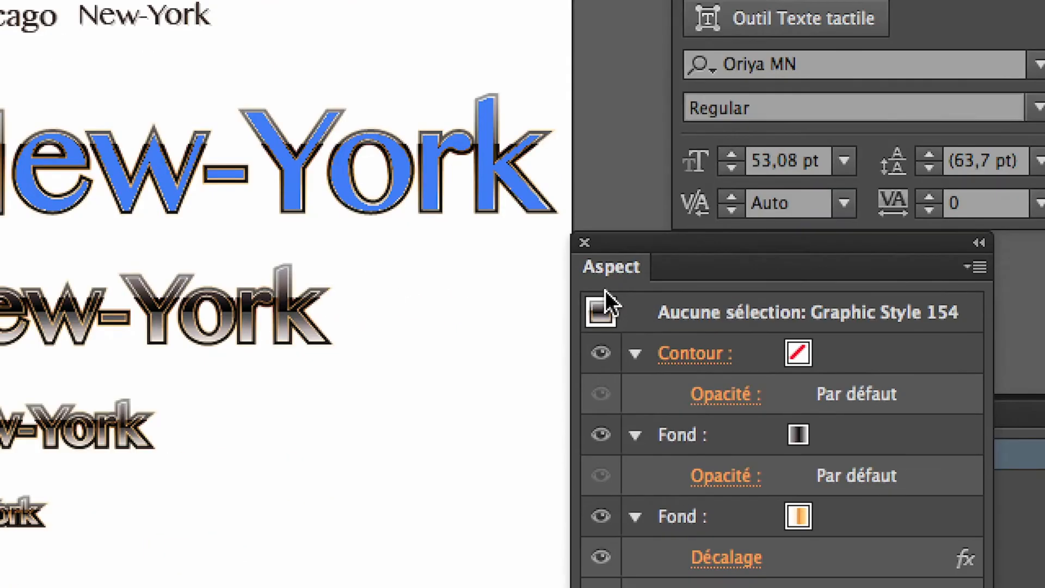
# - Inspect up close how the offset outlines surround the letters of the smallest New-York copies
pyautogui.click(956, 357)
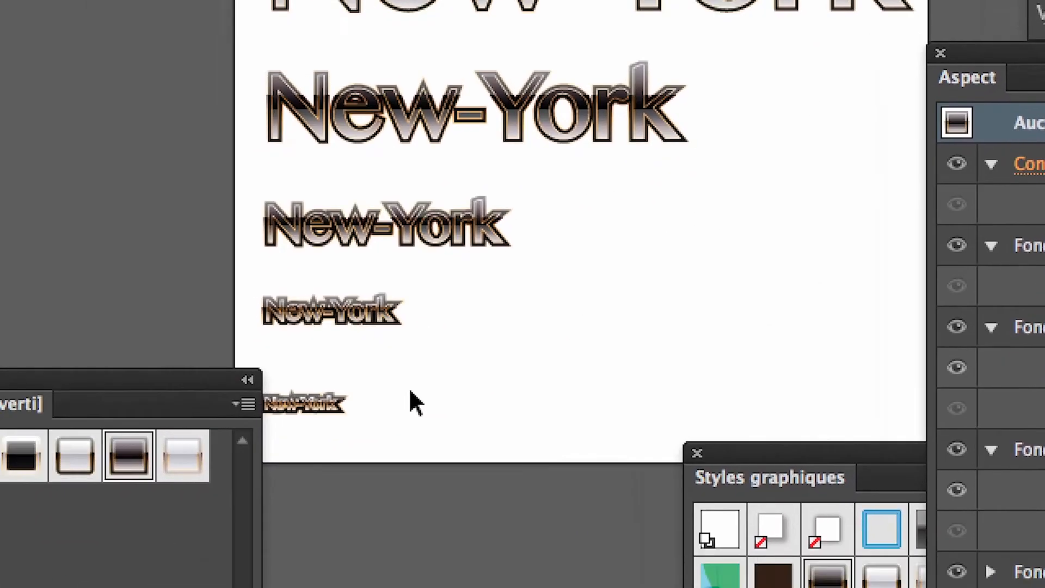
pyautogui.click(27, 582)
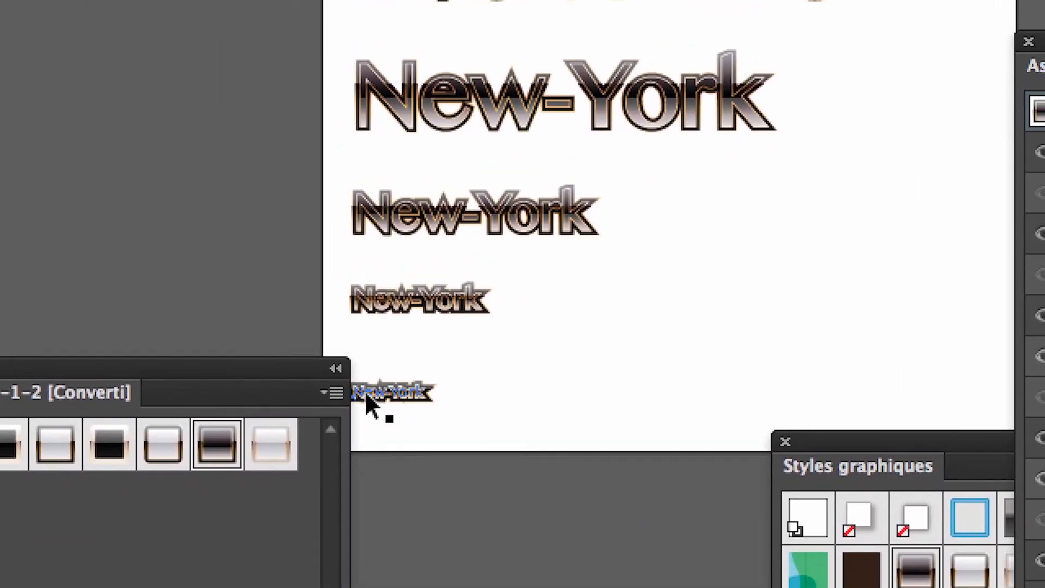
pyautogui.scroll(-1, 366, 389)
pyautogui.scroll(4, 368, 388)
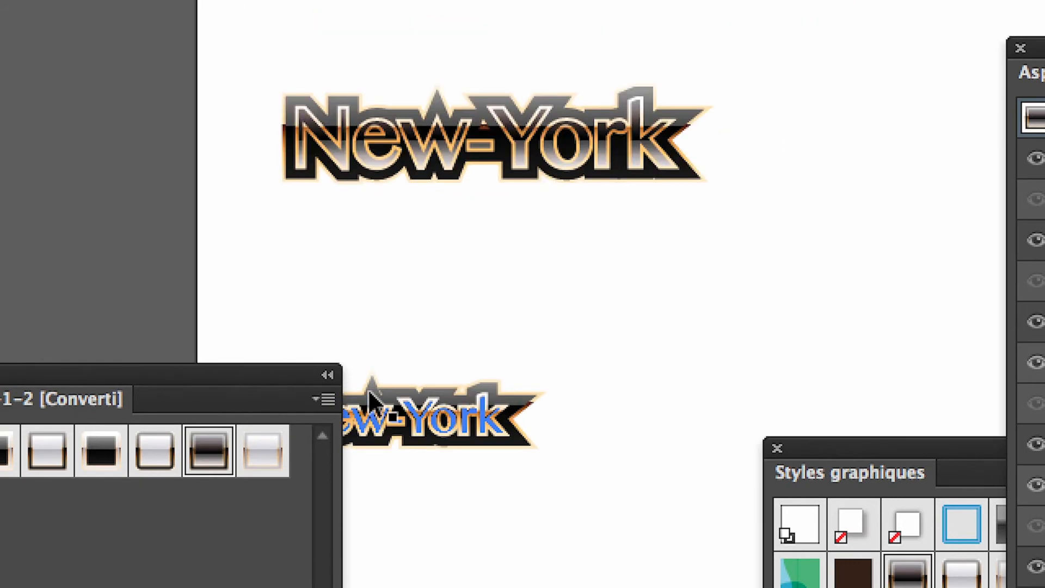
pyautogui.scroll(-3, 369, 398)
pyautogui.scroll(2, 470, 248)
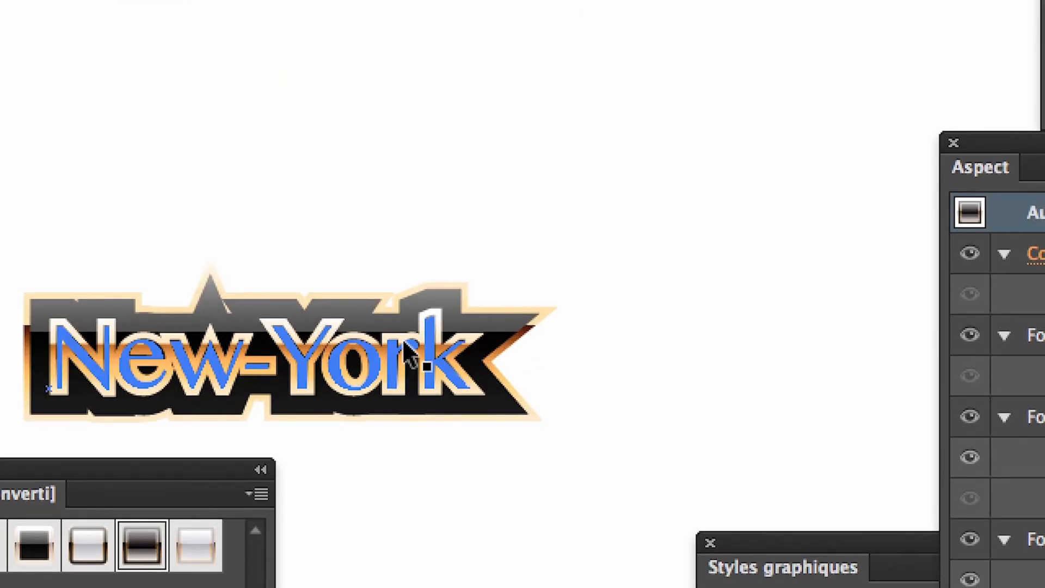
pyautogui.scroll(-2, 403, 341)
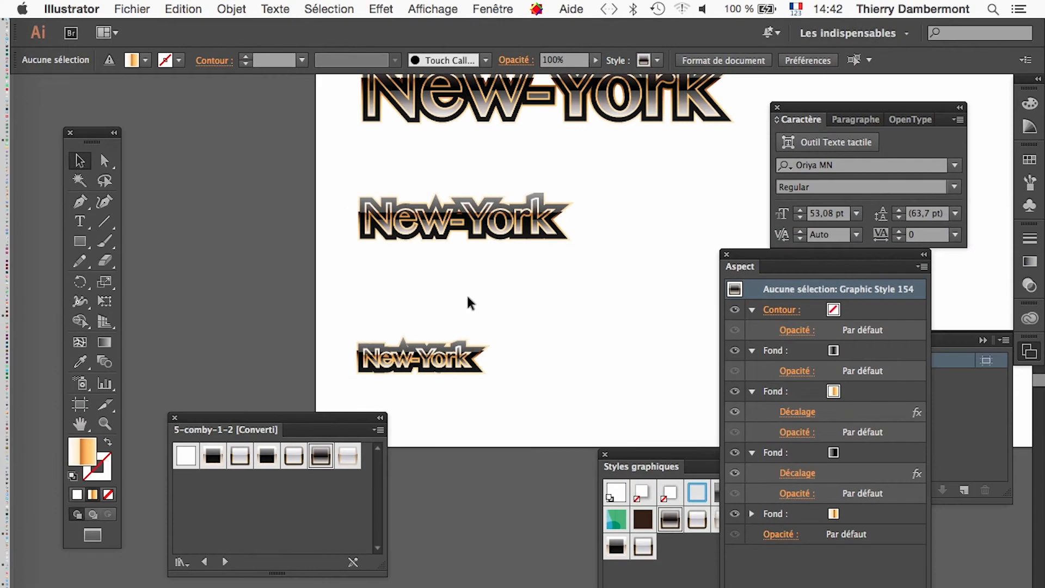
# - Compare the outline thickness relative to letter size across all the New-York copies on the artboard
pyautogui.scroll(5, 616, 315)
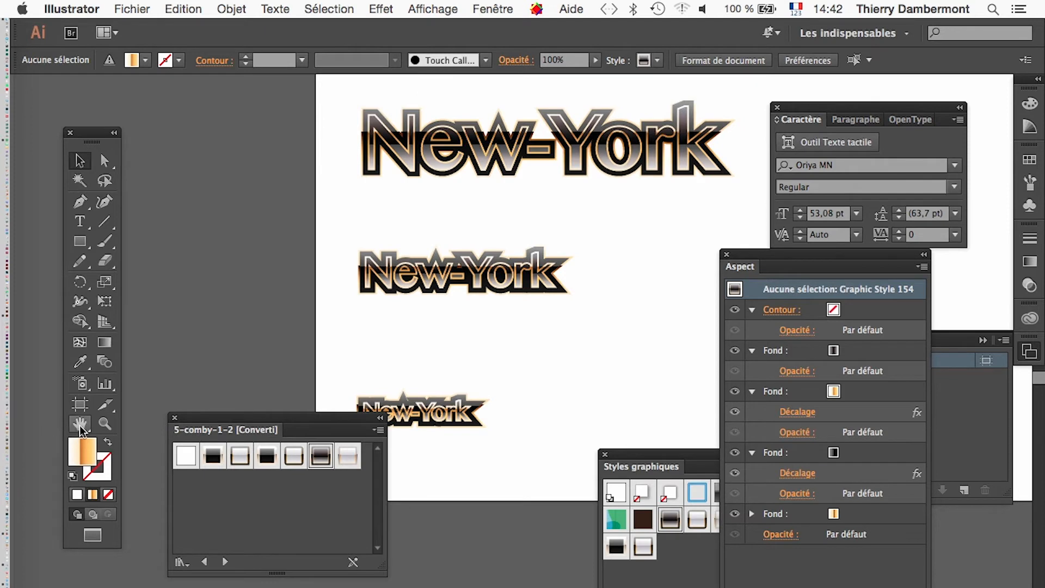
pyautogui.press('space')
pyautogui.moveTo(468, 303); pyautogui.dragTo(315, 330)
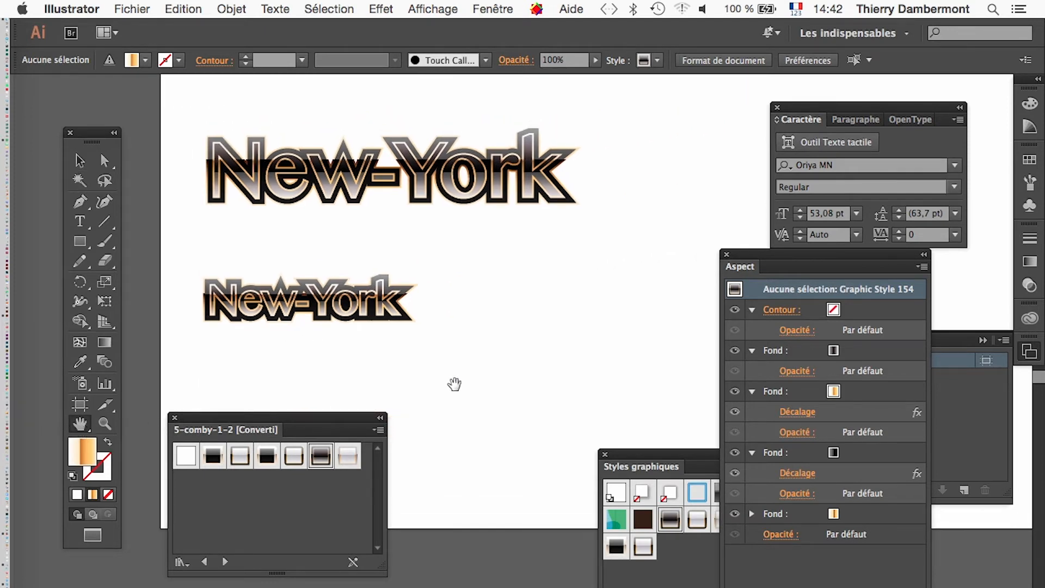
pyautogui.scroll(4, 471, 303)
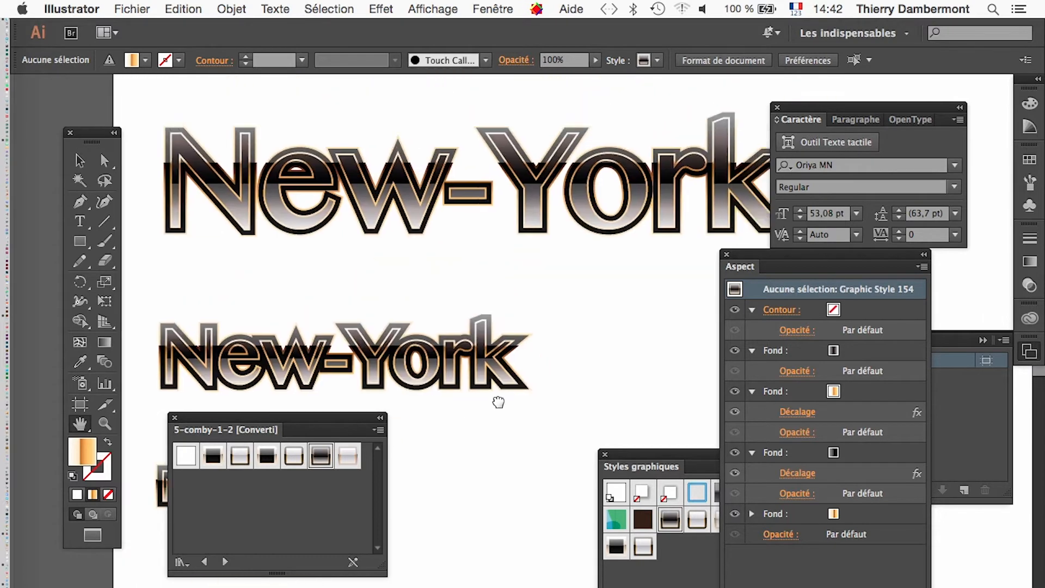
pyautogui.scroll(-2, 499, 415)
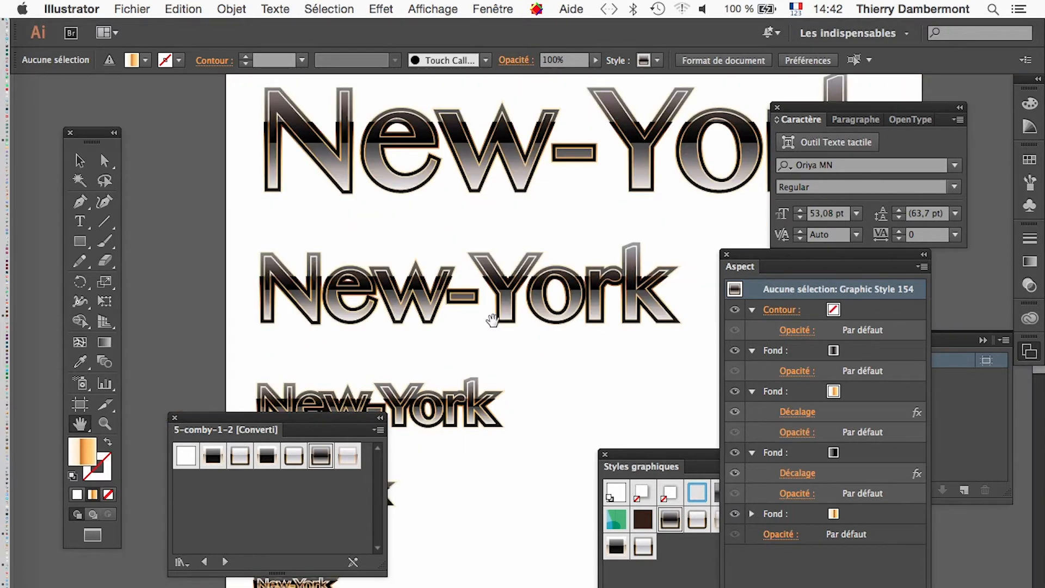
pyautogui.moveTo(489, 320); pyautogui.dragTo(457, 348)
pyautogui.scroll(-2, 494, 350)
pyautogui.moveTo(531, 349); pyautogui.dragTo(449, 333)
pyautogui.scroll(1, 528, 361)
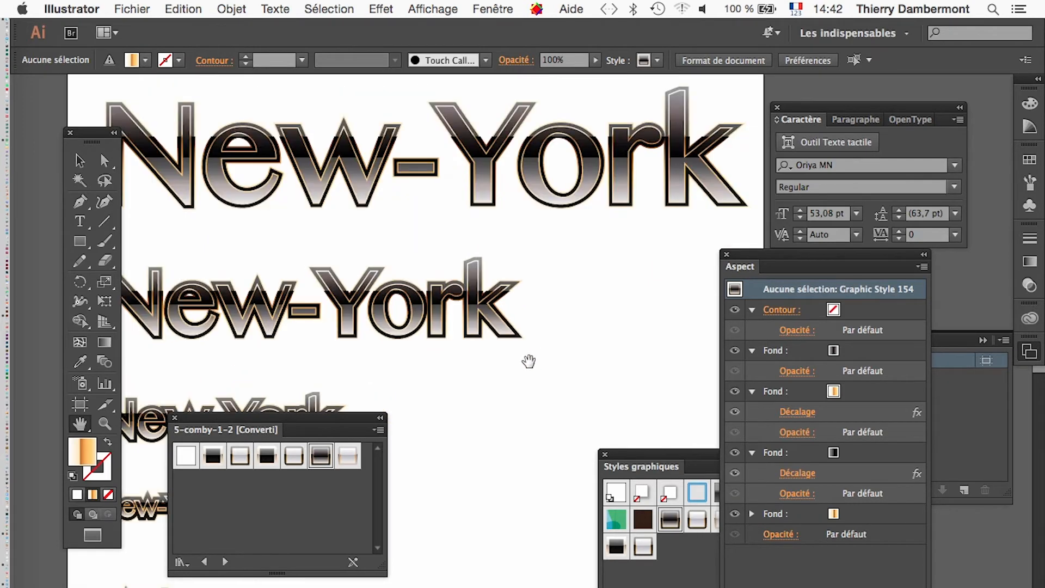
pyautogui.scroll(-1, 528, 361)
pyautogui.scroll(-1, 525, 363)
pyautogui.scroll(-3, 522, 364)
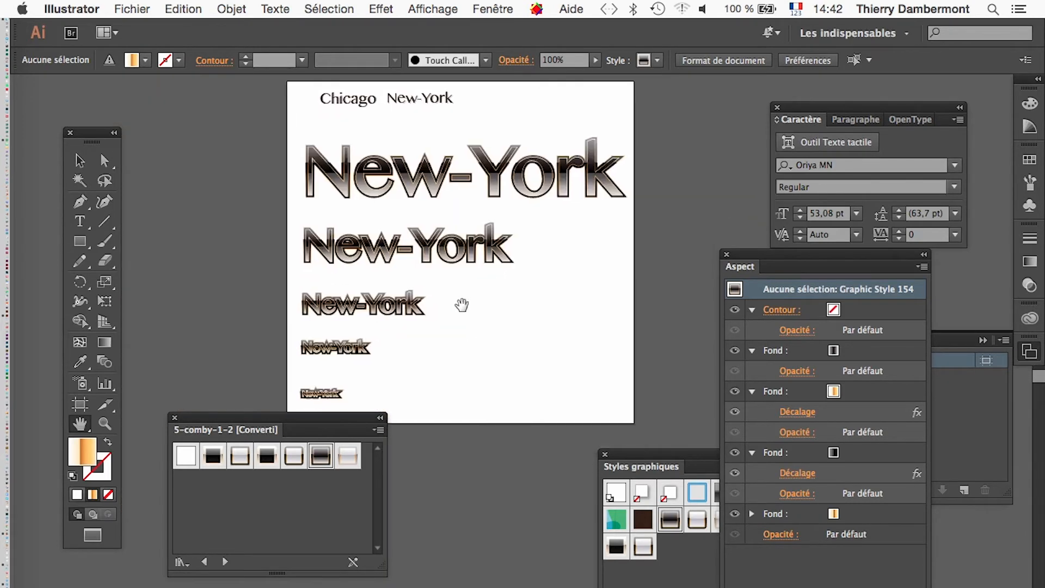
pyautogui.scroll(1, 453, 305)
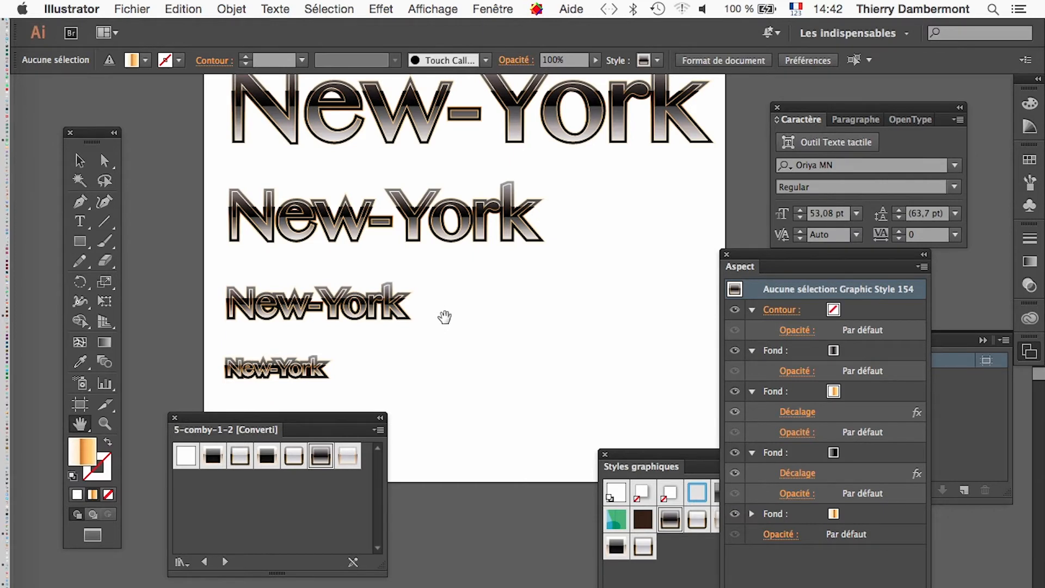
pyautogui.scroll(-3, 545, 383)
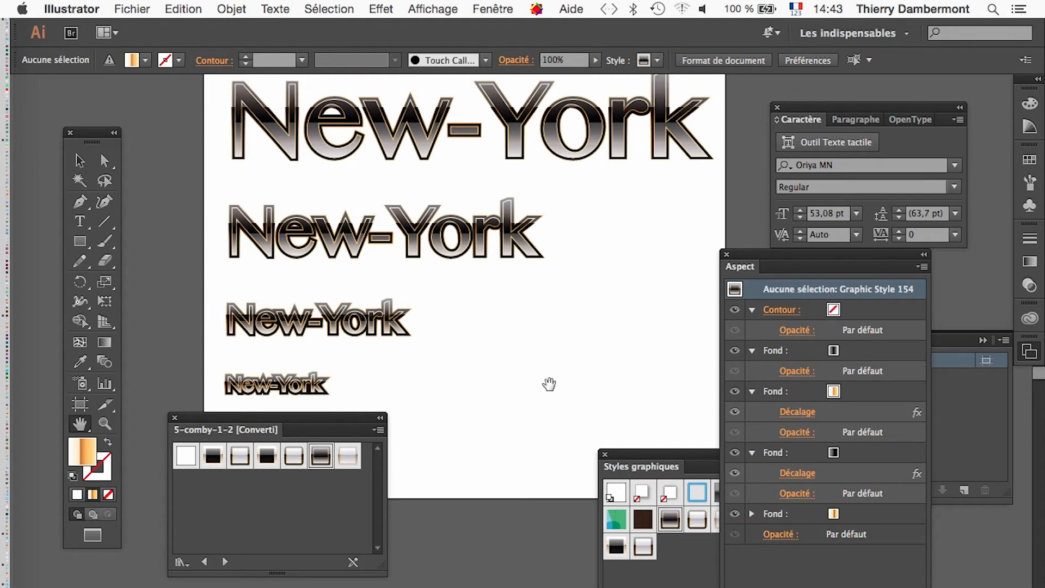
# - Duplicate the largest New-York text below the artboard and enlarge the copy to about 504 pt with Free Transform
pyautogui.click(80, 161)
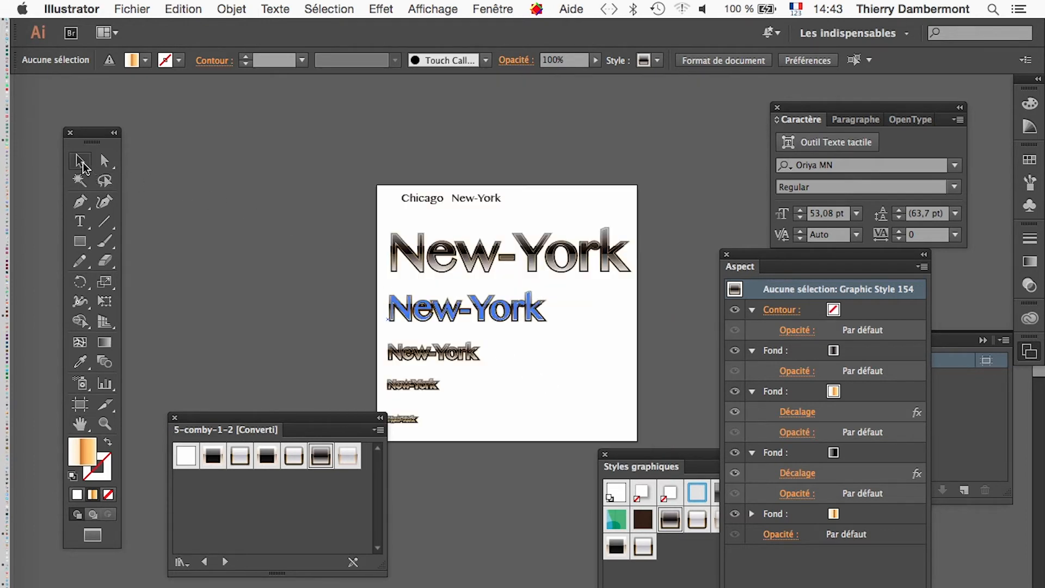
pyautogui.click(528, 268)
pyautogui.scroll(-5, 464, 294)
pyautogui.hscroll(2, 464, 294)
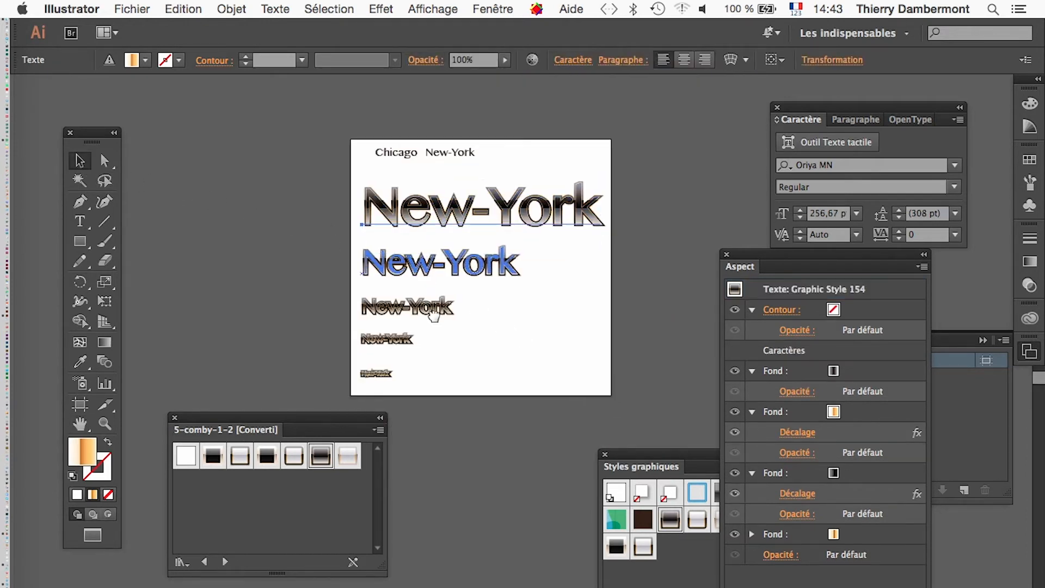
pyautogui.moveTo(493, 167); pyautogui.dragTo(493, 395)
pyautogui.click(103, 309)
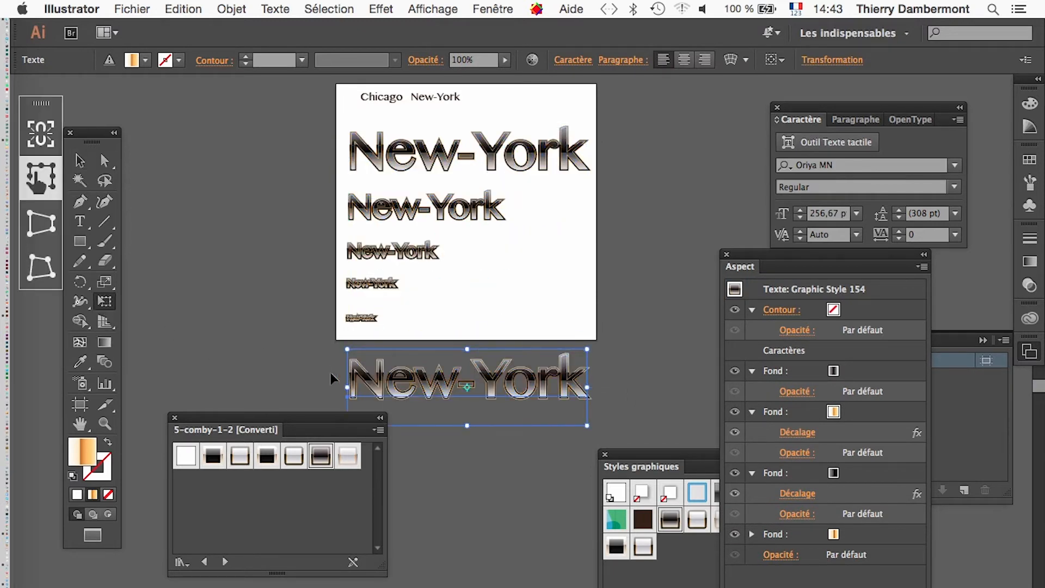
pyautogui.moveTo(347, 349); pyautogui.dragTo(232, 313)
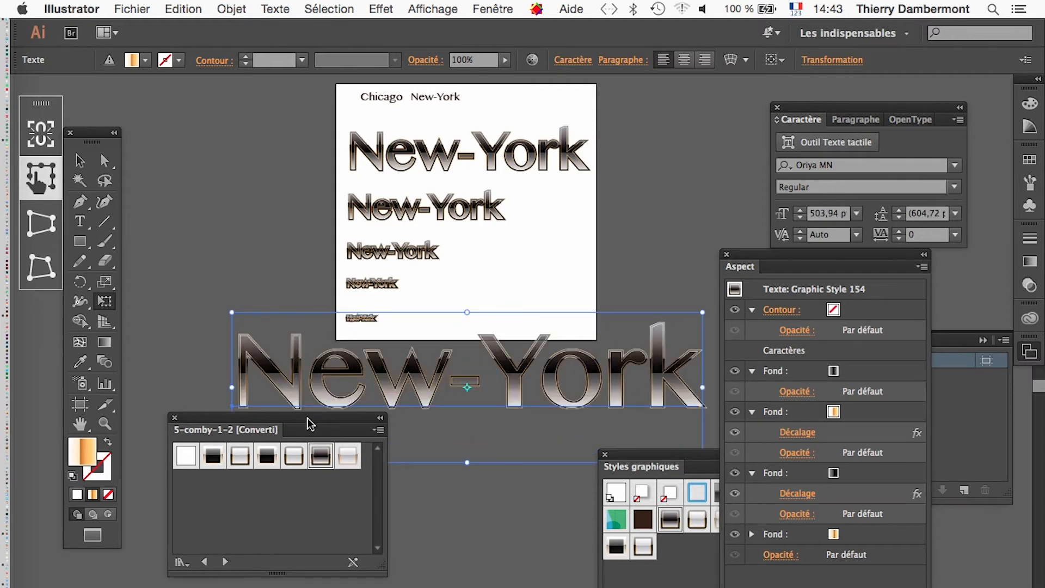
# - Move the 5-comby-1-2 style library clear of the enlarged New-York text and deselect the text
pyautogui.moveTo(306, 418); pyautogui.dragTo(314, 525)
pyautogui.click(80, 420)
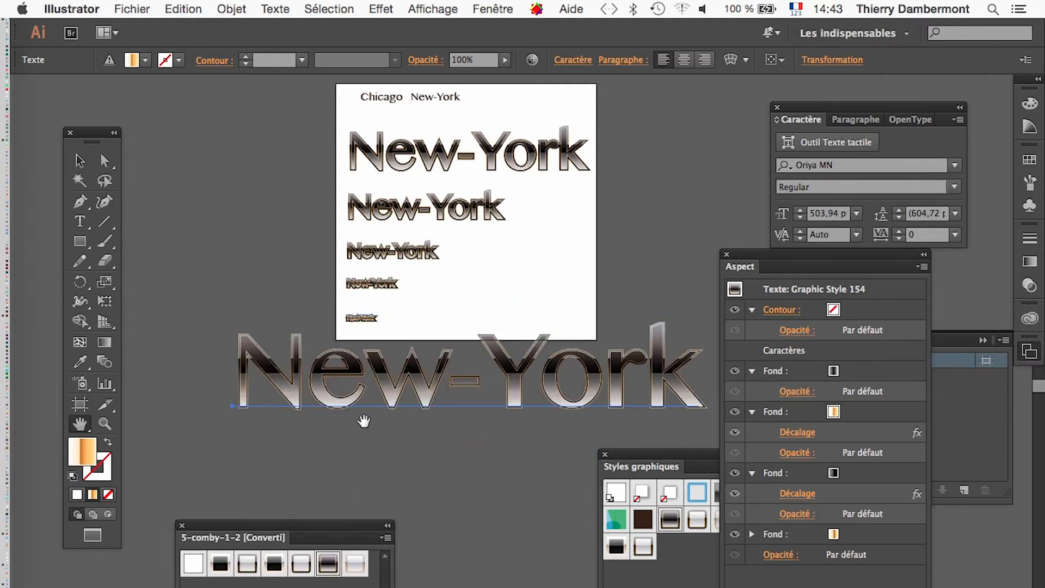
pyautogui.moveTo(362, 421); pyautogui.dragTo(346, 347)
pyautogui.click(79, 160)
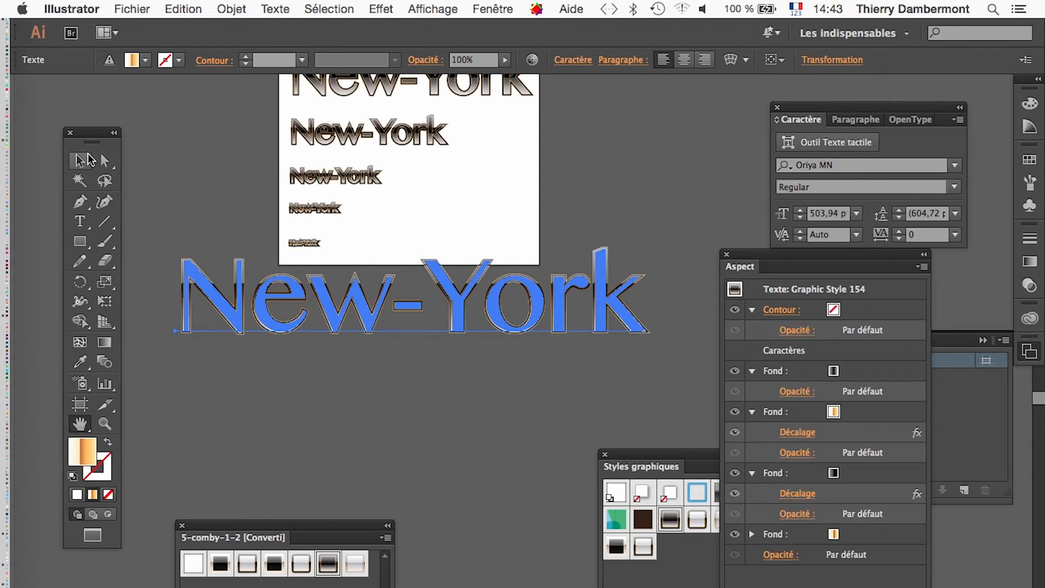
pyautogui.click(433, 459)
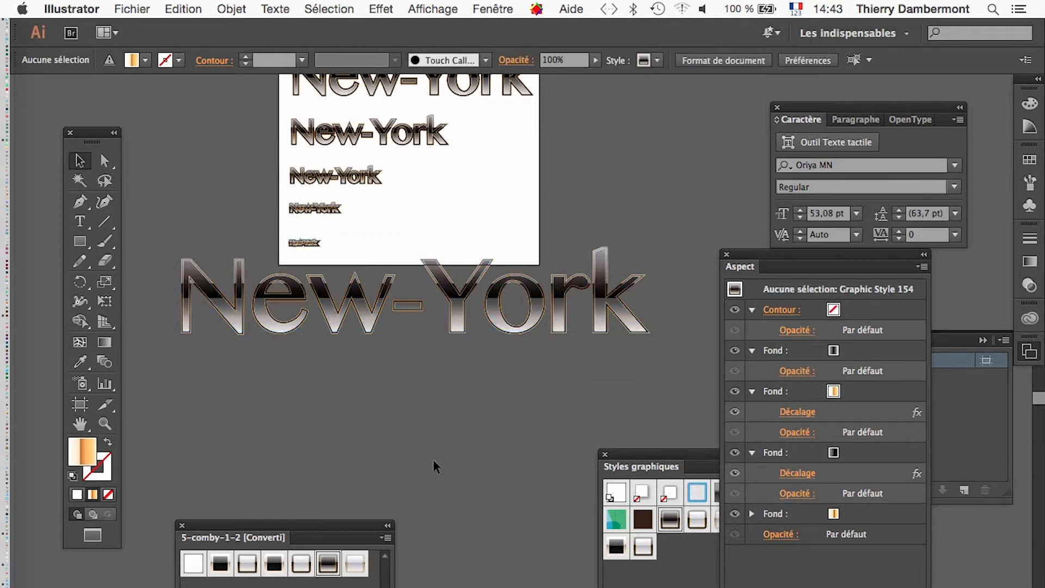
# - Extend the artboard's lower corners outward and downward so it encloses the enlarged New-York text
pyautogui.moveTo(420, 397); pyautogui.dragTo(422, 455)
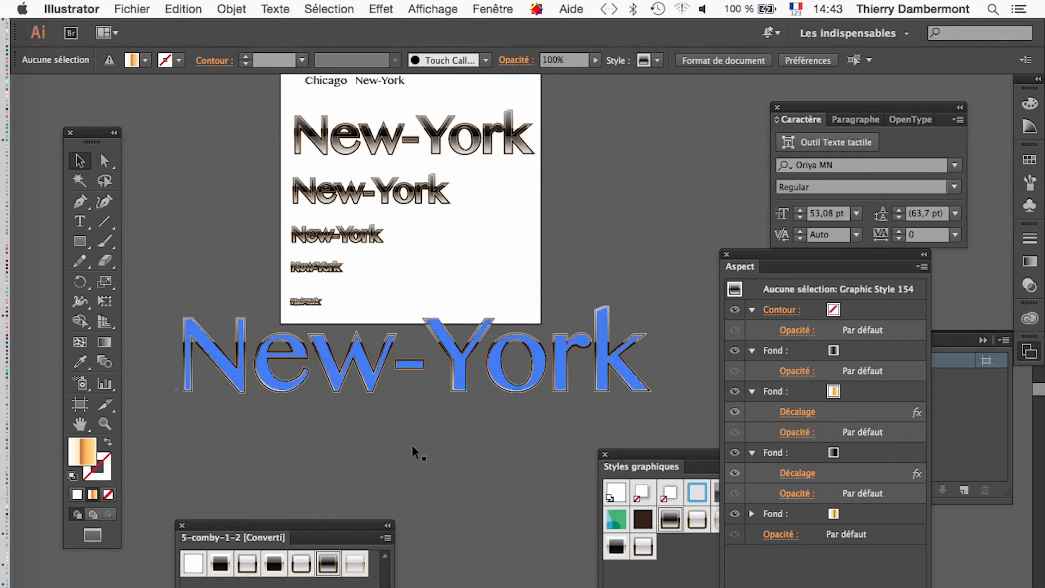
pyautogui.click(80, 403)
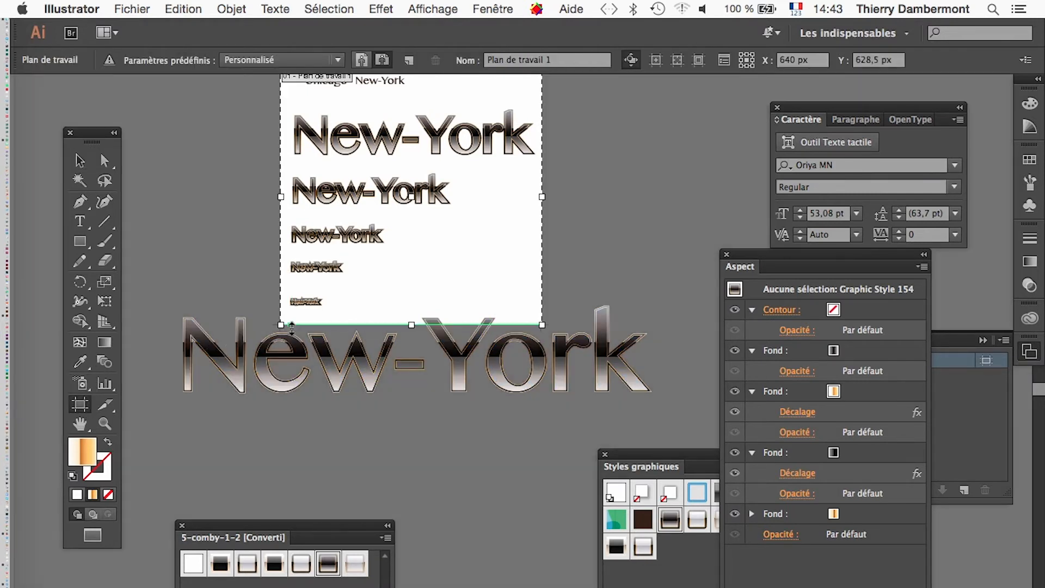
pyautogui.moveTo(281, 325); pyautogui.dragTo(170, 405)
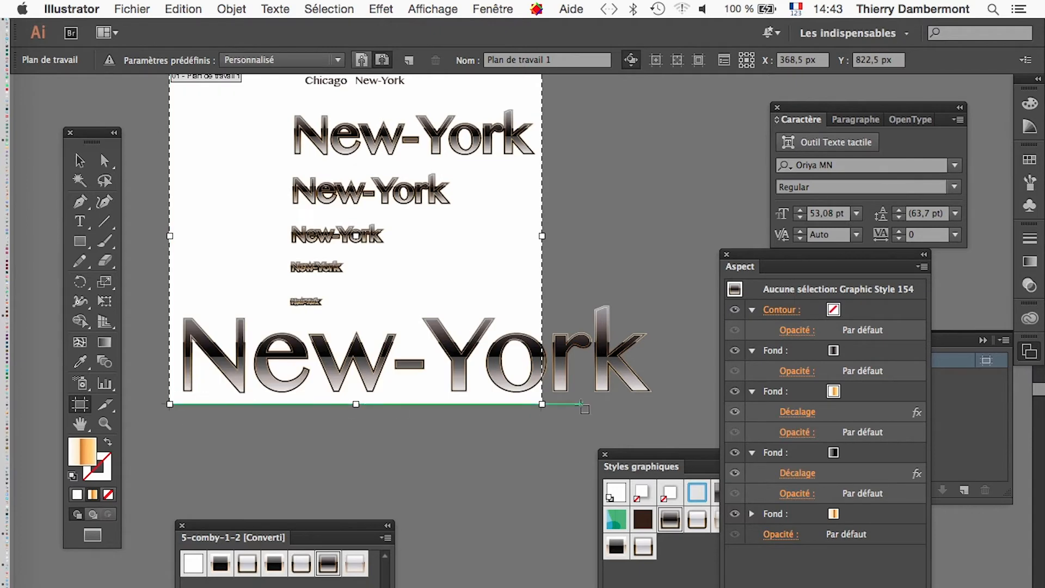
pyautogui.moveTo(542, 404); pyautogui.dragTo(663, 413)
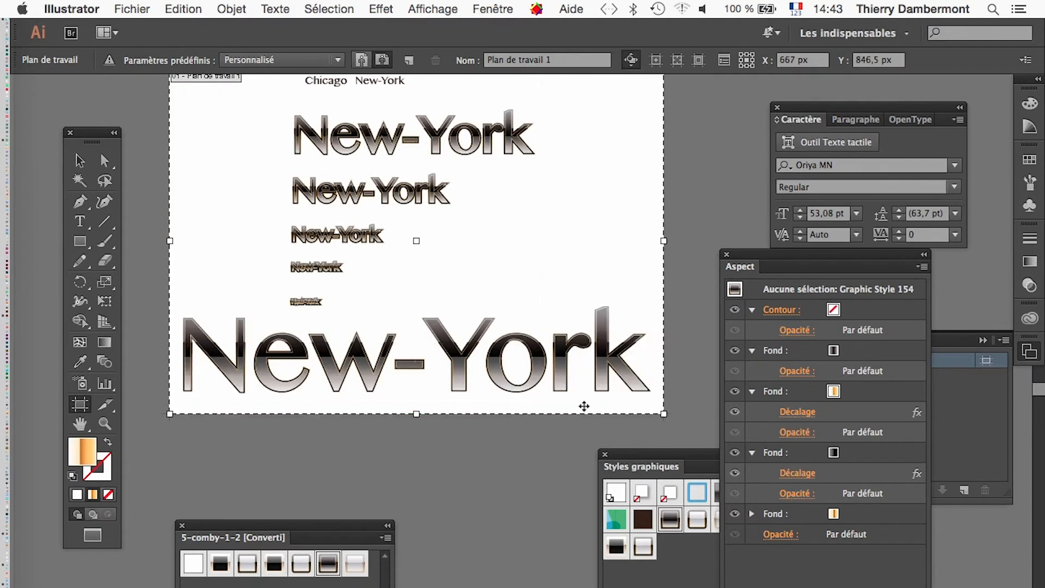
pyautogui.click(79, 160)
# - Select the enlarged New-York text and enable scaling of strokes and effects (Mise à l'échelle des contours et des effets) in the general preferences
pyautogui.click(485, 443)
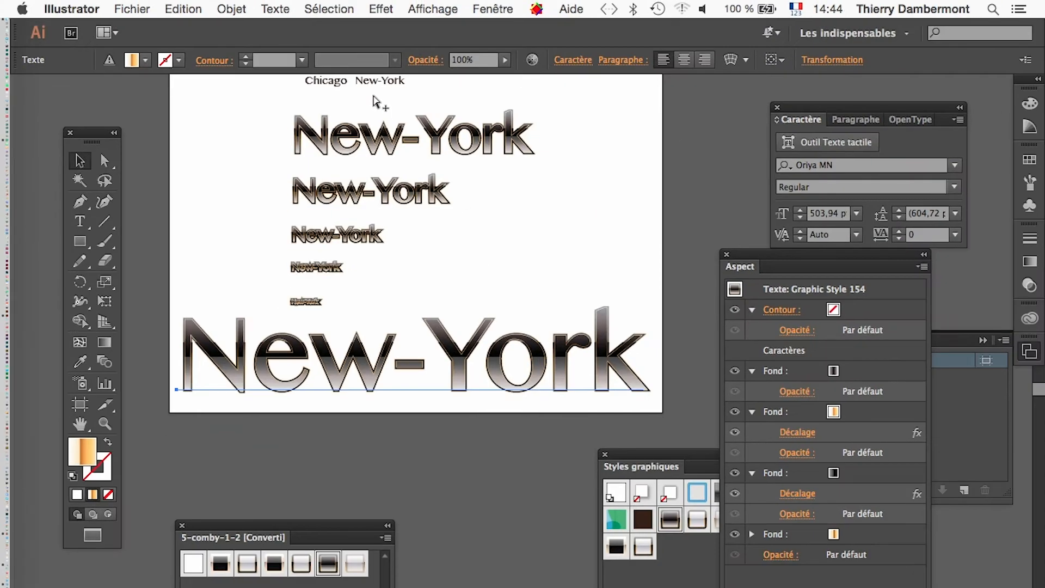
pyautogui.click(73, 8)
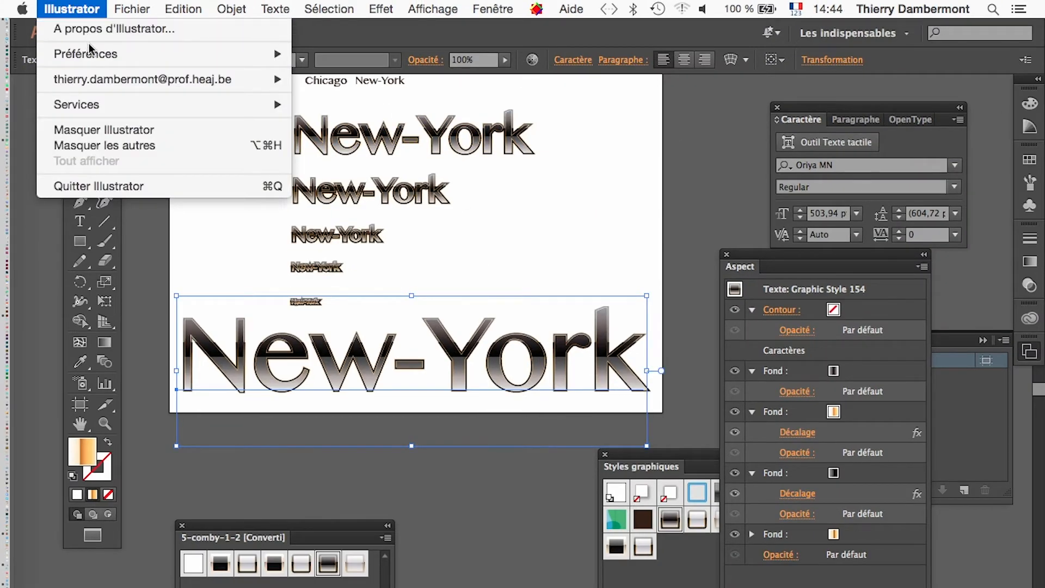
pyautogui.moveTo(207, 53)
pyautogui.click(345, 55)
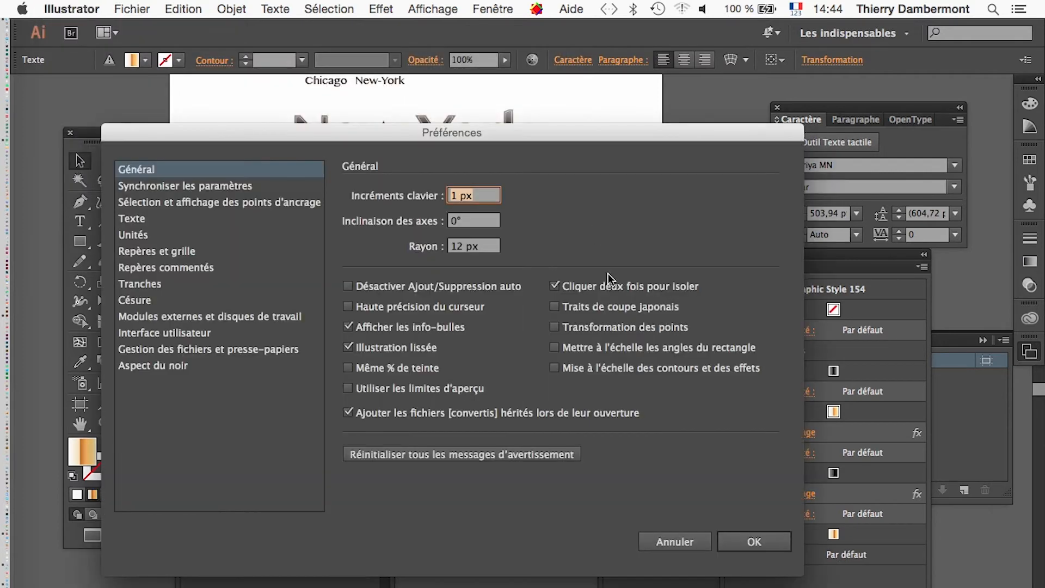
pyautogui.click(609, 367)
pyautogui.click(729, 541)
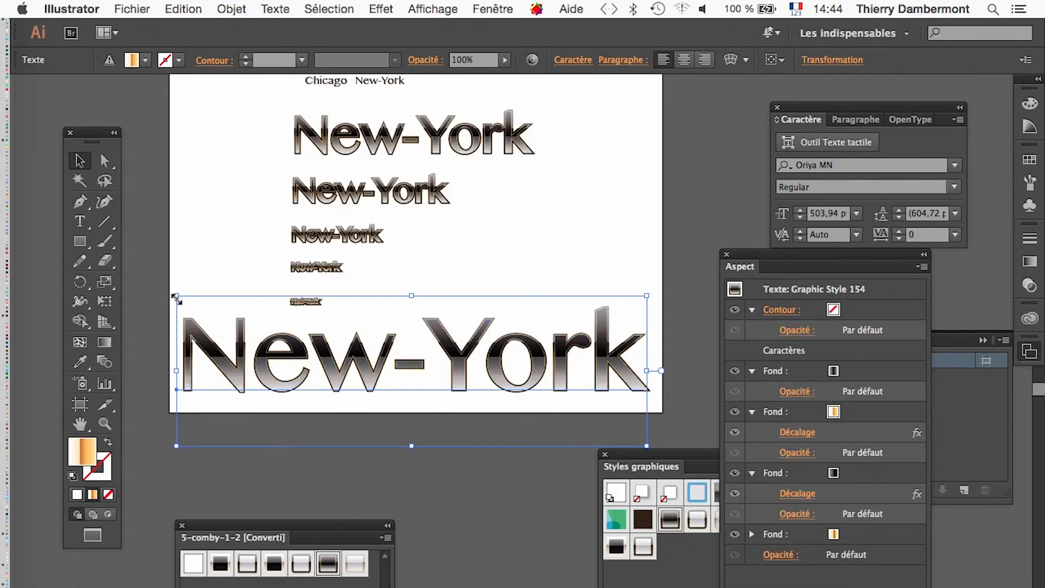
# - Scale the enlarged New-York text proportionally down to about 50 pt and place it beside the small New-York in the top row
pyautogui.moveTo(177, 298); pyautogui.dragTo(430, 131)
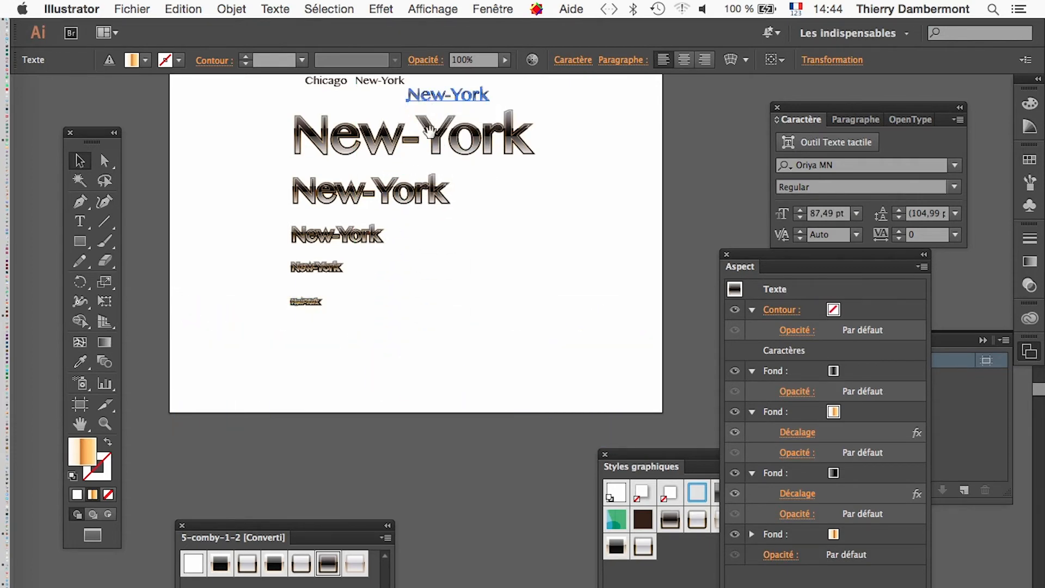
pyautogui.moveTo(447, 286); pyautogui.dragTo(441, 394)
pyautogui.scroll(3, 422, 203)
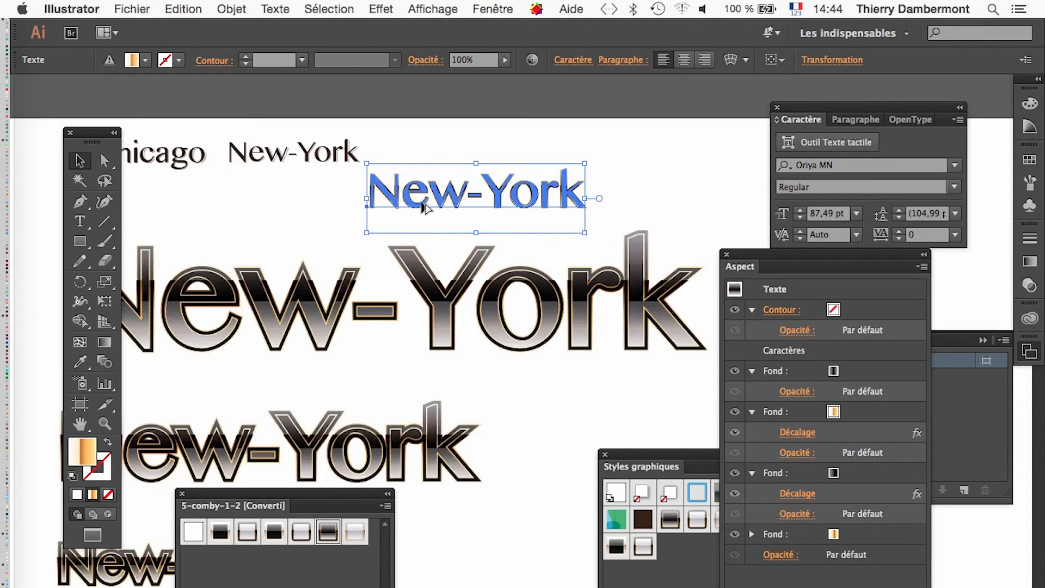
pyautogui.scroll(2, 426, 207)
pyautogui.moveTo(341, 146); pyautogui.dragTo(383, 175)
pyautogui.moveTo(471, 202); pyautogui.dragTo(405, 146)
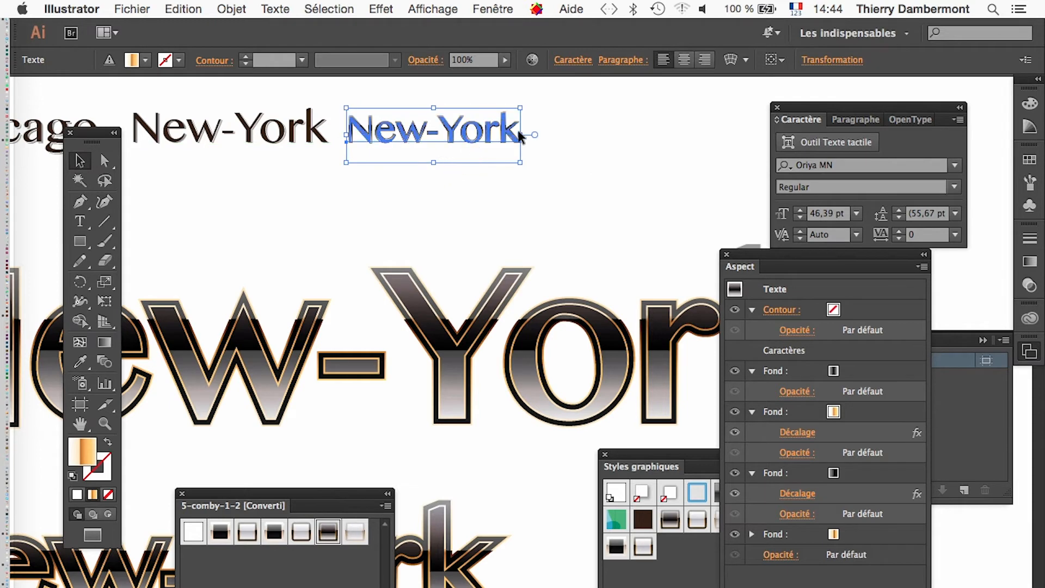
pyautogui.moveTo(521, 108); pyautogui.dragTo(528, 105)
pyautogui.moveTo(453, 135); pyautogui.dragTo(457, 135)
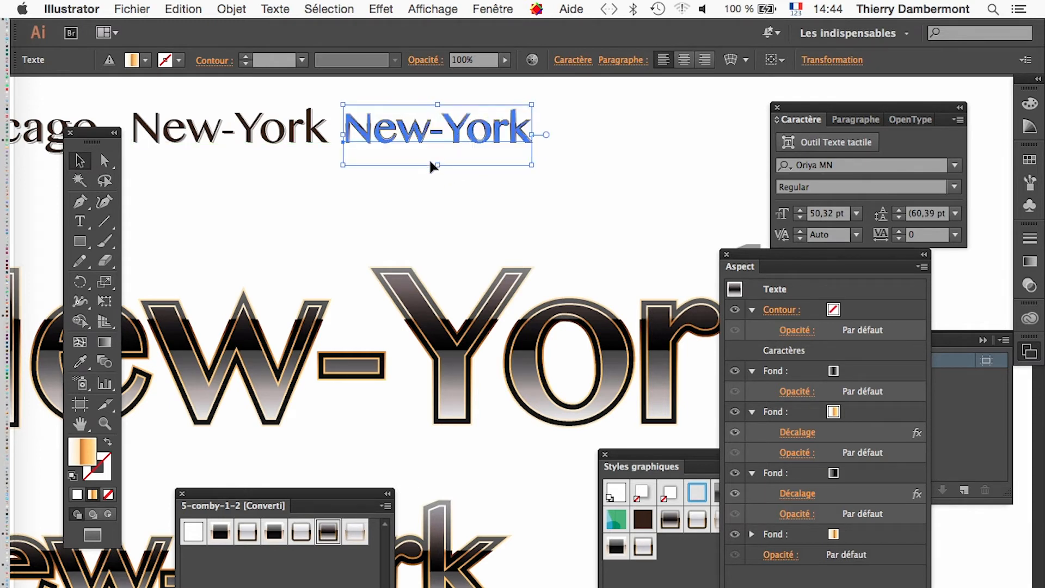
# - Deselect the reduced New-York text and place the 5-comby-1-2 library and the Styles graphiques panel just below it
pyautogui.click(264, 177)
pyautogui.scroll(5, 436, 152)
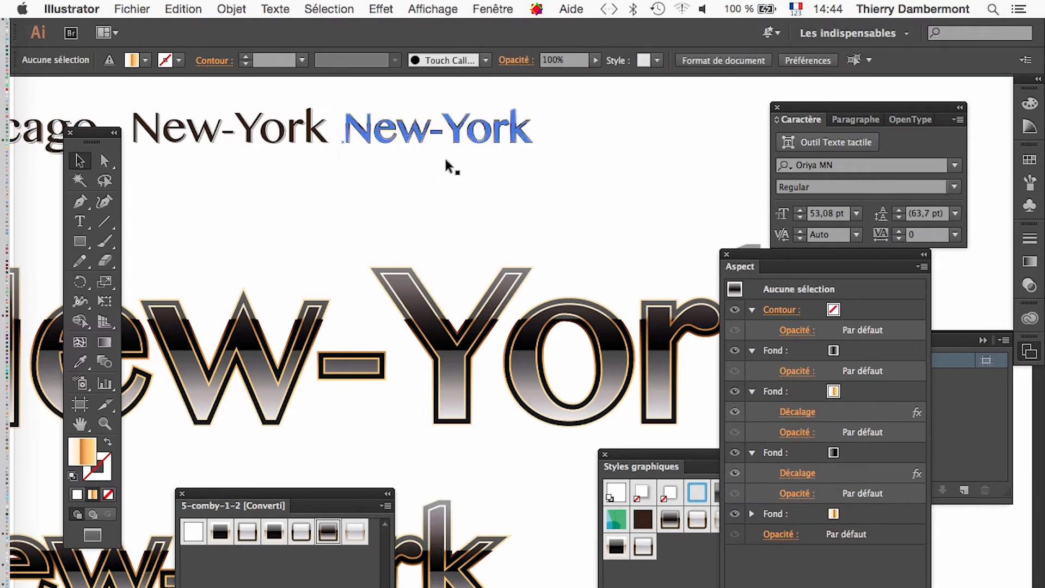
pyautogui.moveTo(444, 195); pyautogui.dragTo(543, 412)
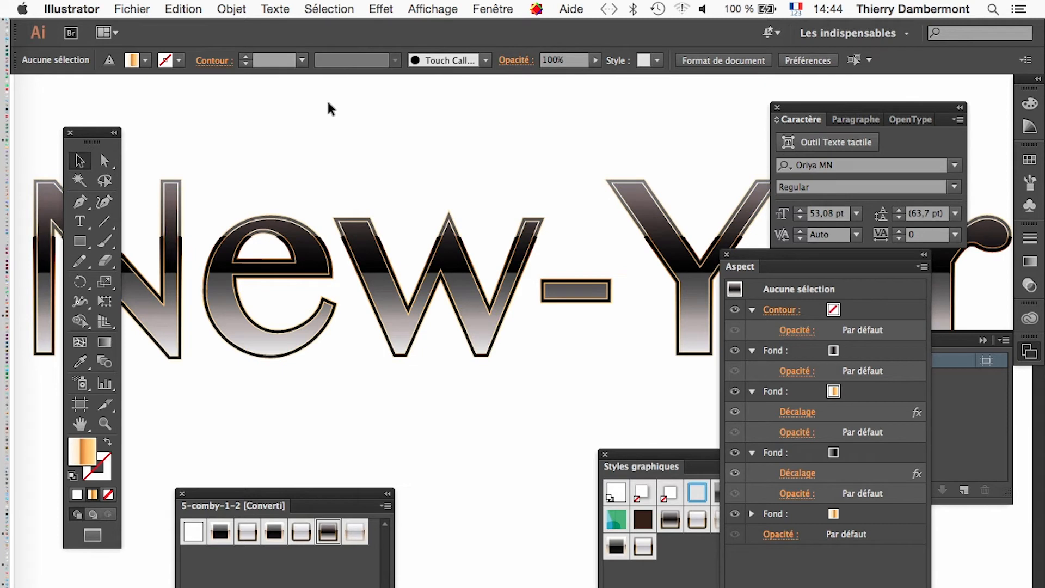
pyautogui.scroll(-3, 350, 163)
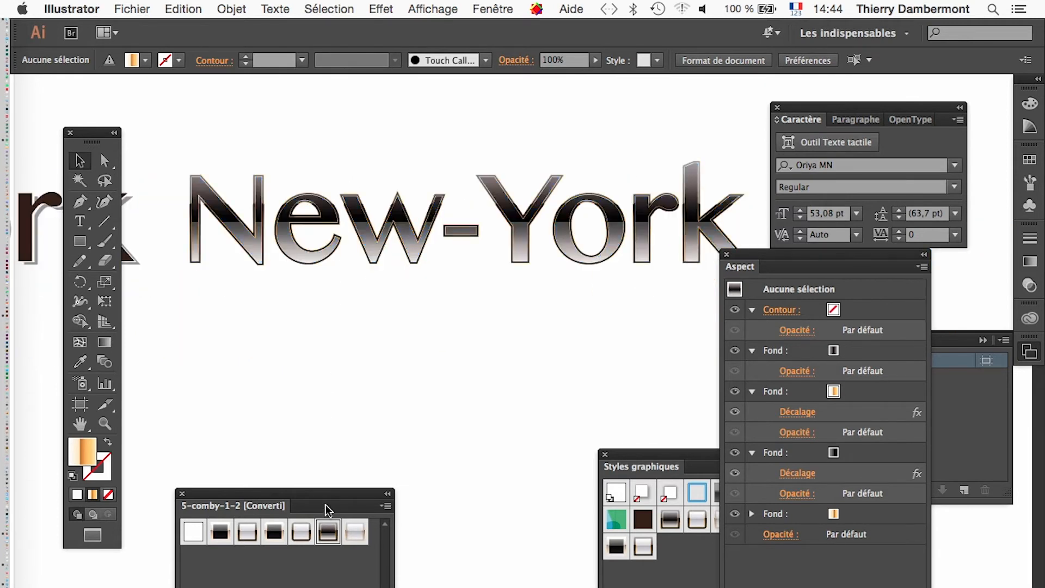
pyautogui.moveTo(333, 506); pyautogui.dragTo(323, 348)
pyautogui.moveTo(667, 454); pyautogui.dragTo(557, 322)
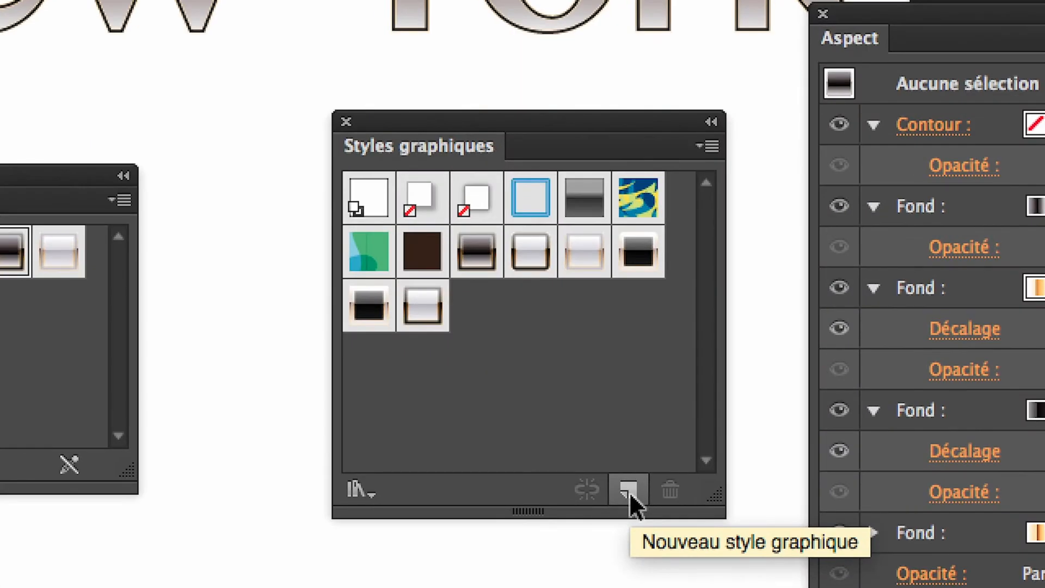
# - Create a new graphic style named "effet brillant noir doré sur texte 50pt" from the current appearance
pyautogui.keyDown('alt'); pyautogui.click(629, 492); pyautogui.keyUp('alt')
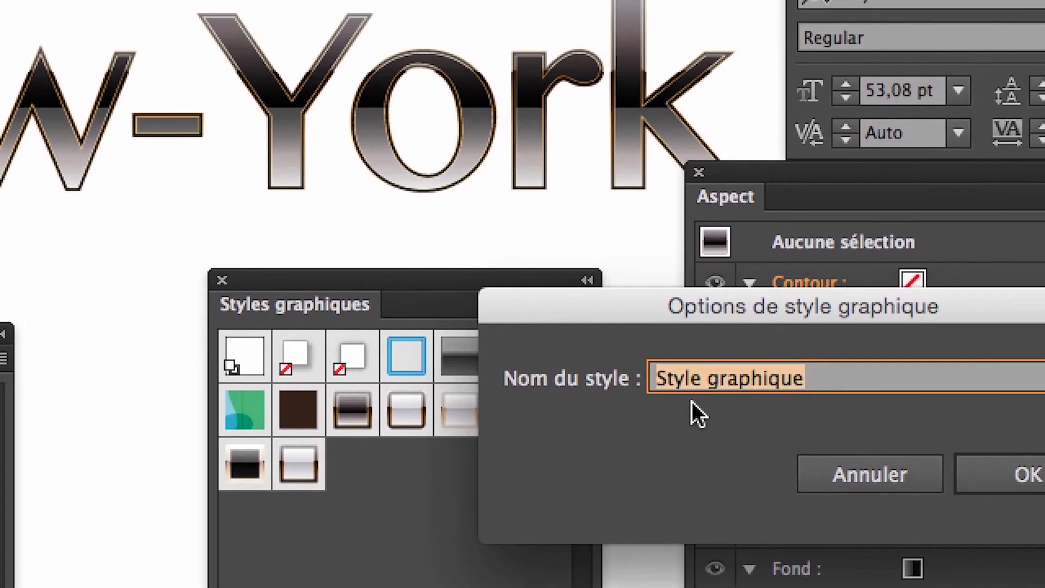
pyautogui.write('effet')
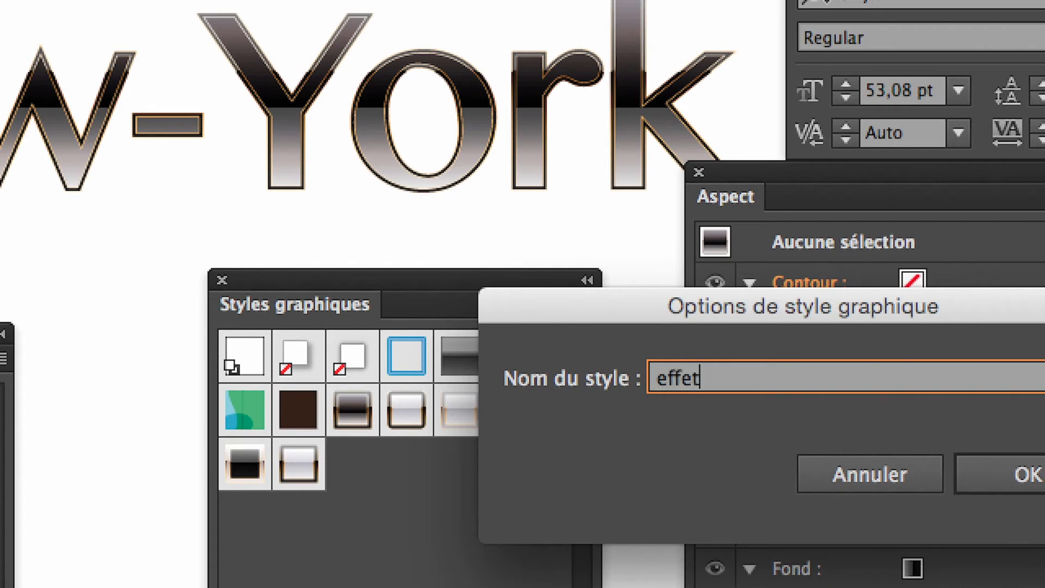
pyautogui.write(' brillant noir do')
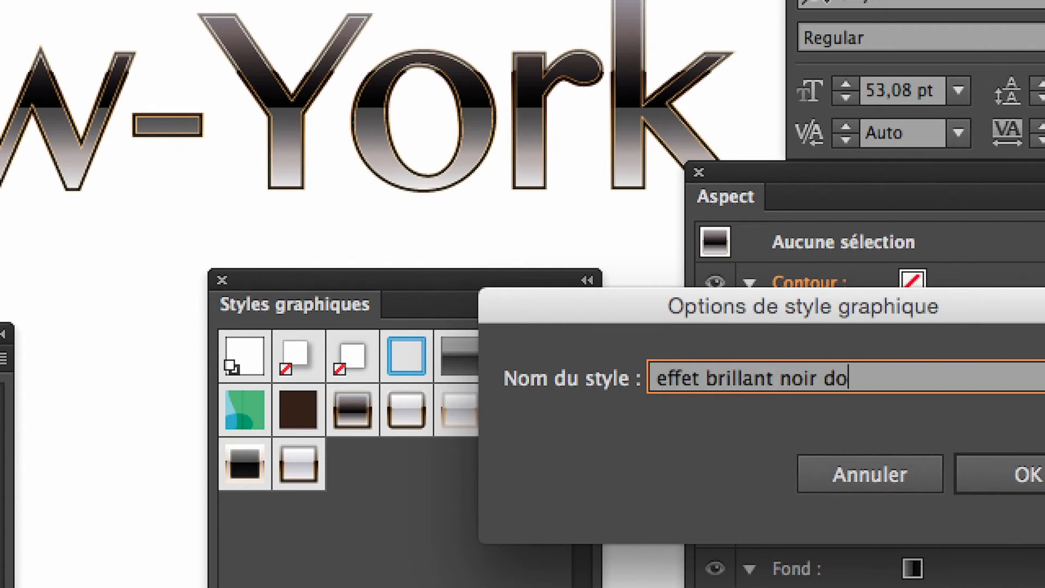
pyautogui.write('ré sur tex')
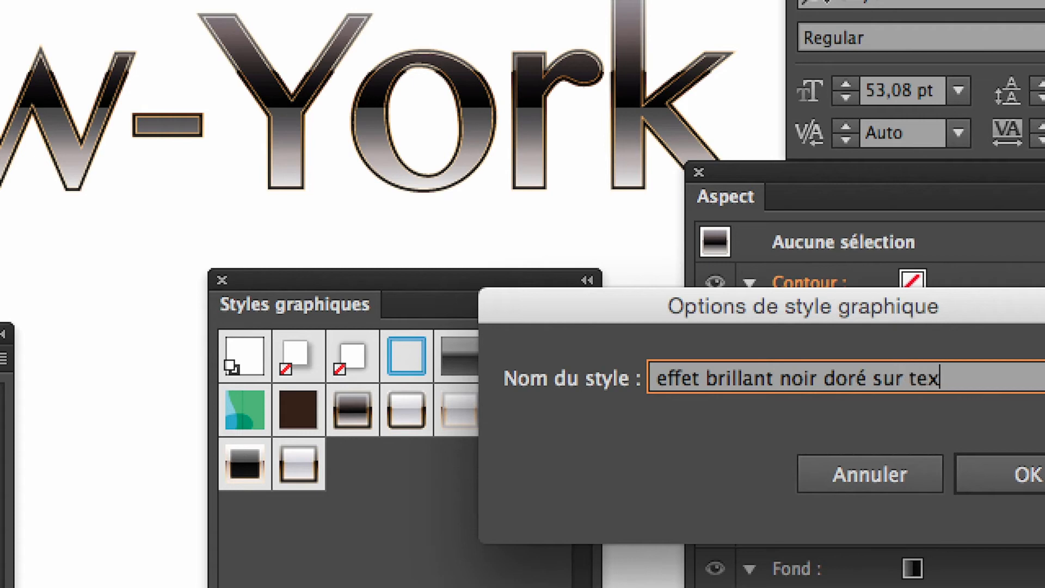
pyautogui.write('te 50pt')
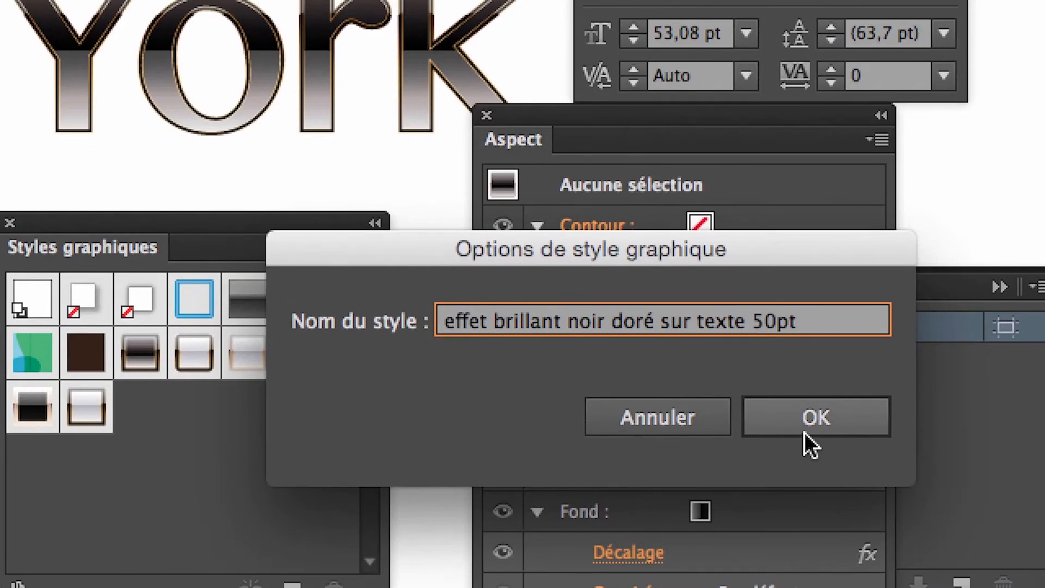
pyautogui.click(1028, 474)
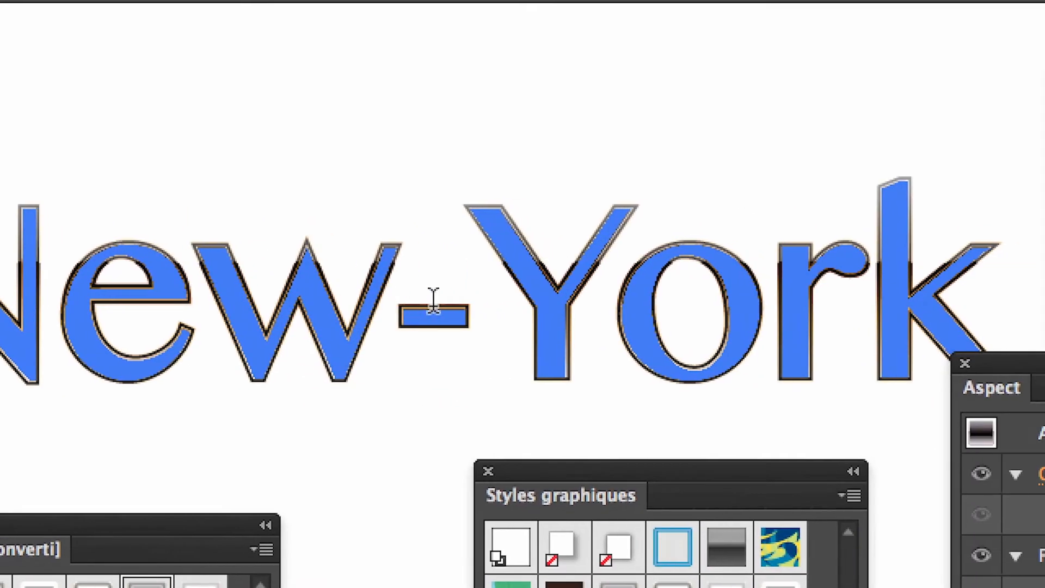
# - Deselect the text and delete the six imported gold-edged styles that precede the new style from the document's graphic styles
pyautogui.doubleClick(431, 299)
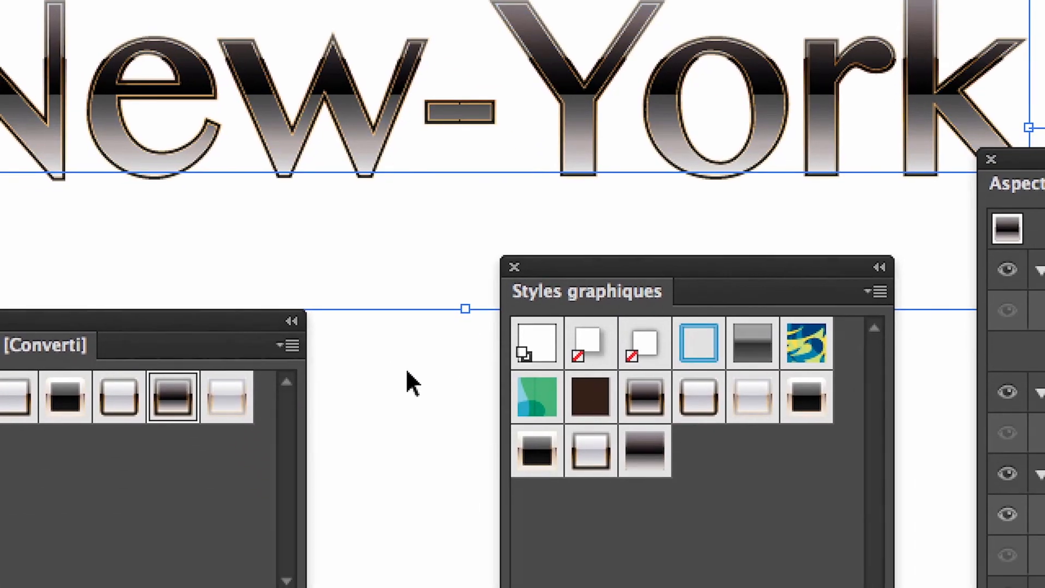
pyautogui.click(644, 517)
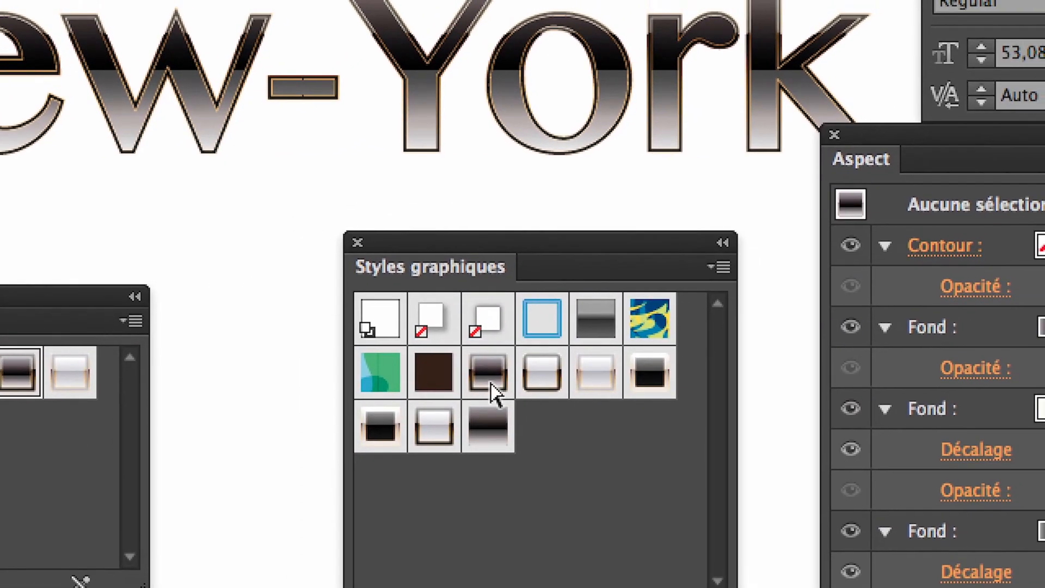
pyautogui.click(637, 353)
pyautogui.keyDown('shift'); pyautogui.click(514, 382); pyautogui.keyUp('shift')
pyautogui.keyDown('shift'); pyautogui.click(560, 381); pyautogui.keyUp('shift')
pyautogui.keyDown('shift'); pyautogui.click(598, 382); pyautogui.keyUp('shift')
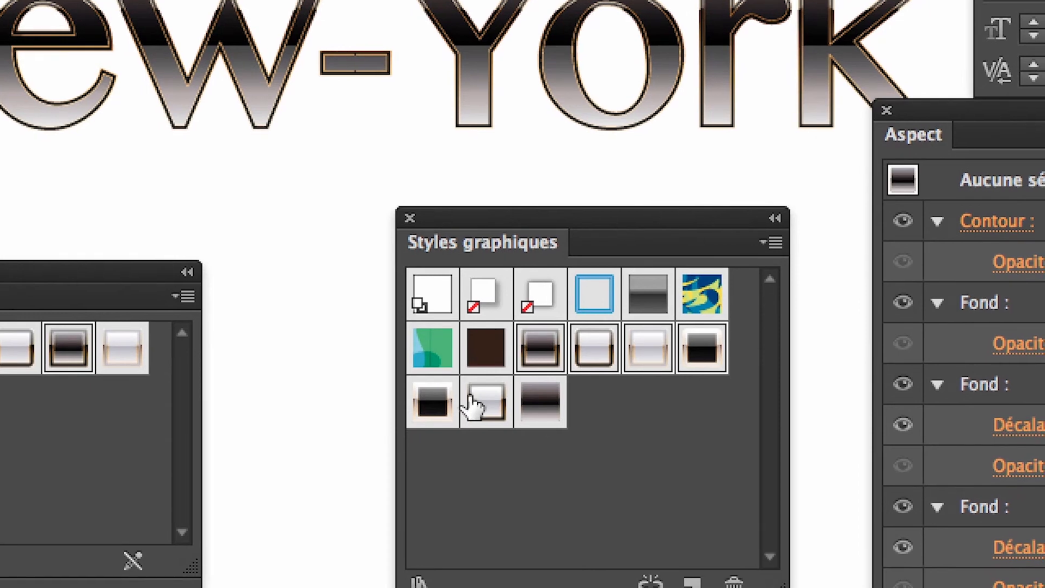
pyautogui.keyDown('shift'); pyautogui.click(374, 413); pyautogui.keyUp('shift')
pyautogui.keyDown('shift'); pyautogui.click(427, 414); pyautogui.keyUp('shift')
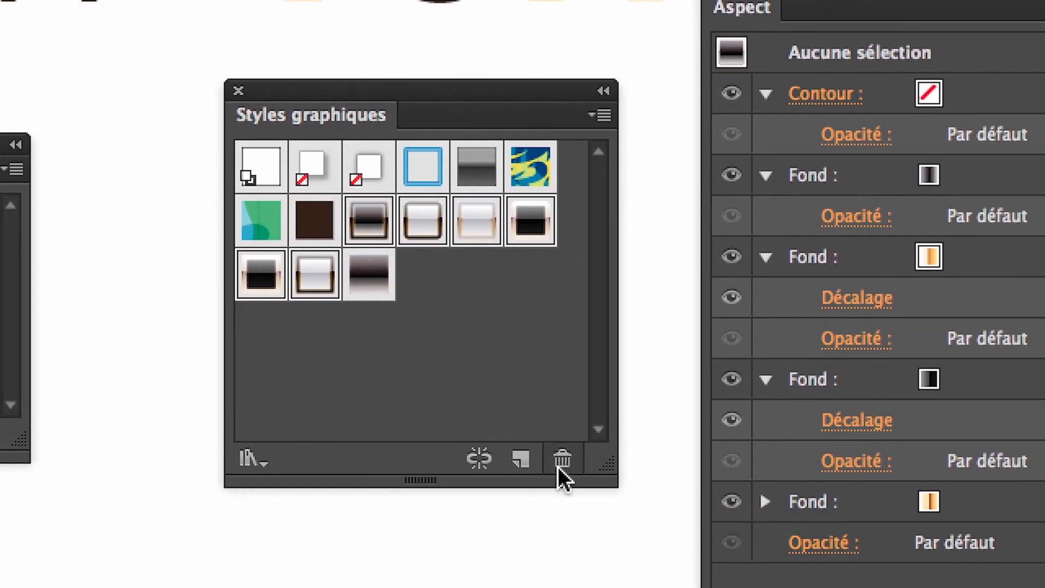
pyautogui.click(587, 506)
pyautogui.click(473, 389)
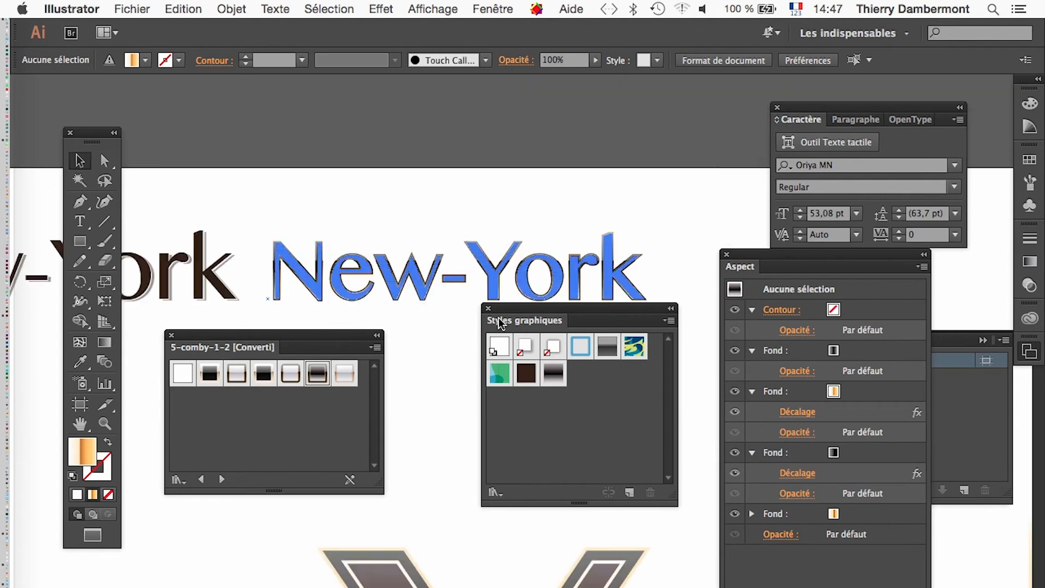
# - Move the Styles graphiques panel aside and delete the five larger and smaller New-York comparison copies below the top row
pyautogui.moveTo(506, 317); pyautogui.dragTo(231, 568)
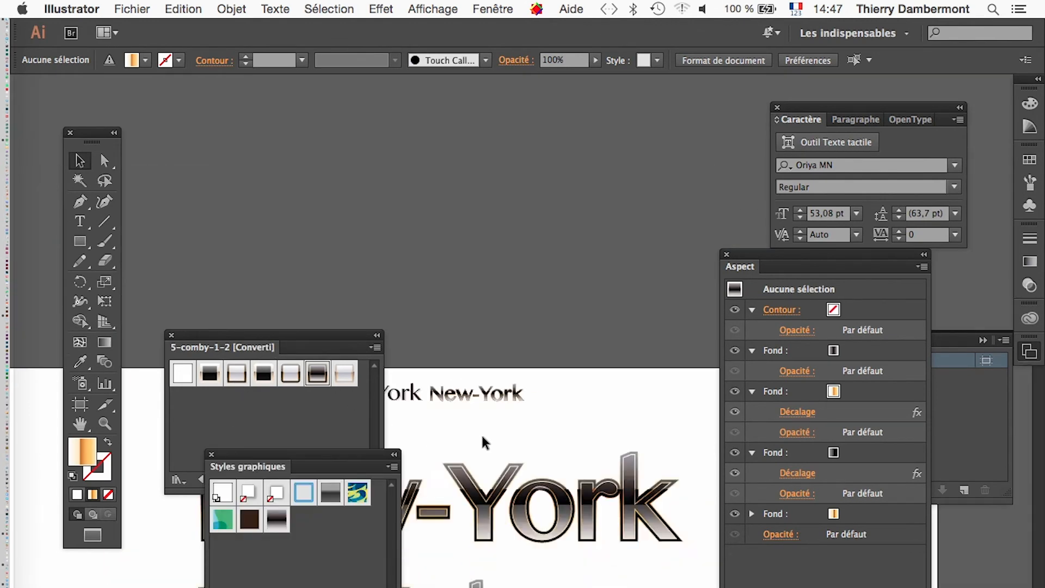
pyautogui.scroll(-3, 482, 438)
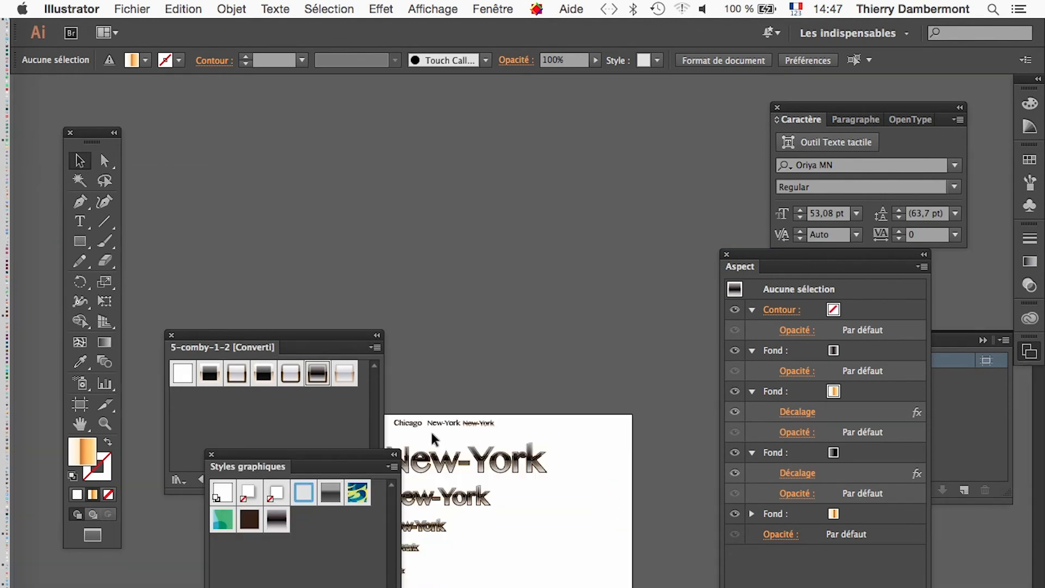
pyautogui.scroll(-5, 467, 442)
pyautogui.scroll(3, 467, 442)
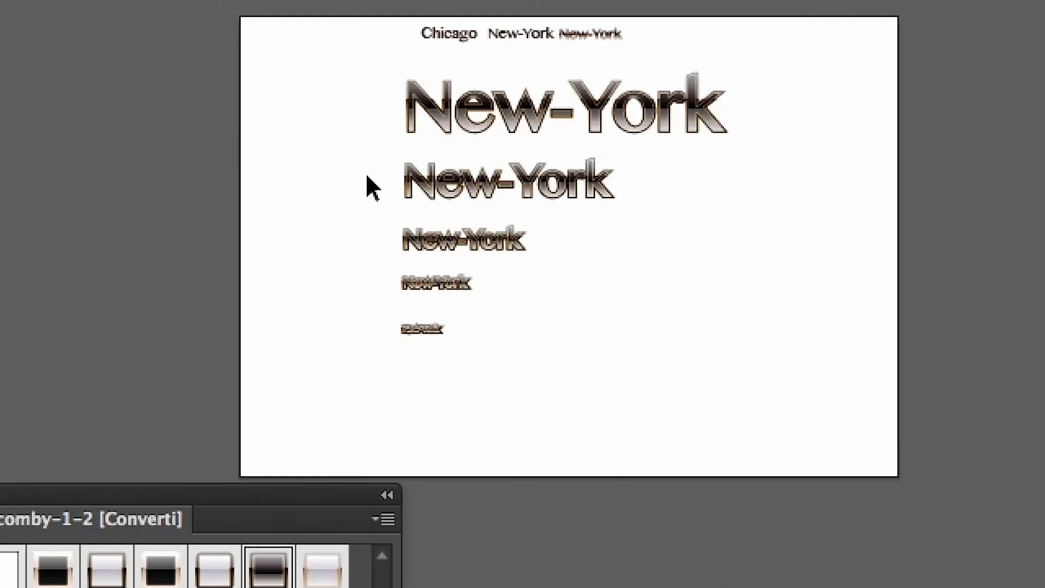
pyautogui.moveTo(384, 87); pyautogui.dragTo(569, 348)
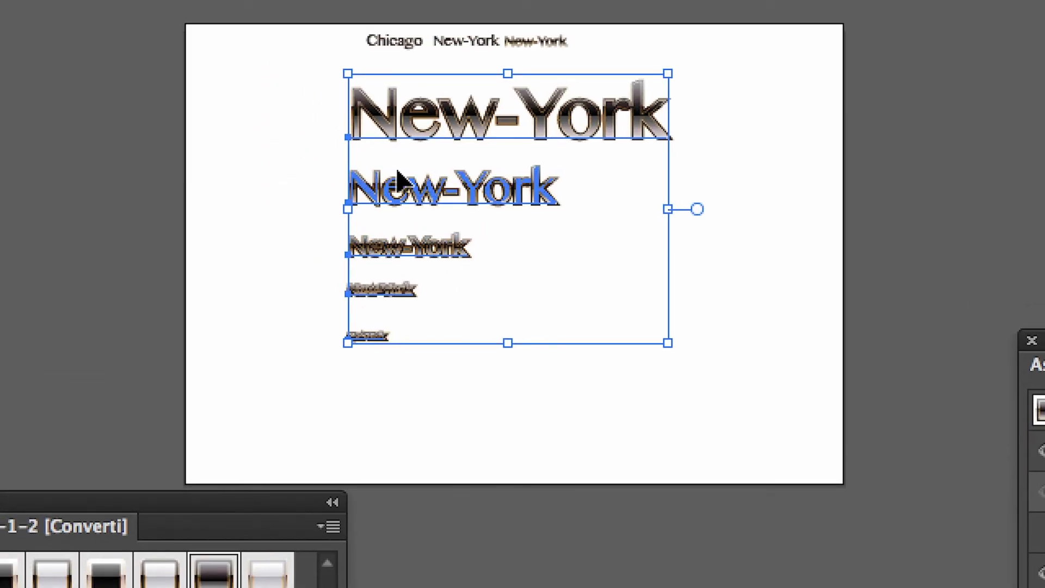
pyautogui.press('Delete')
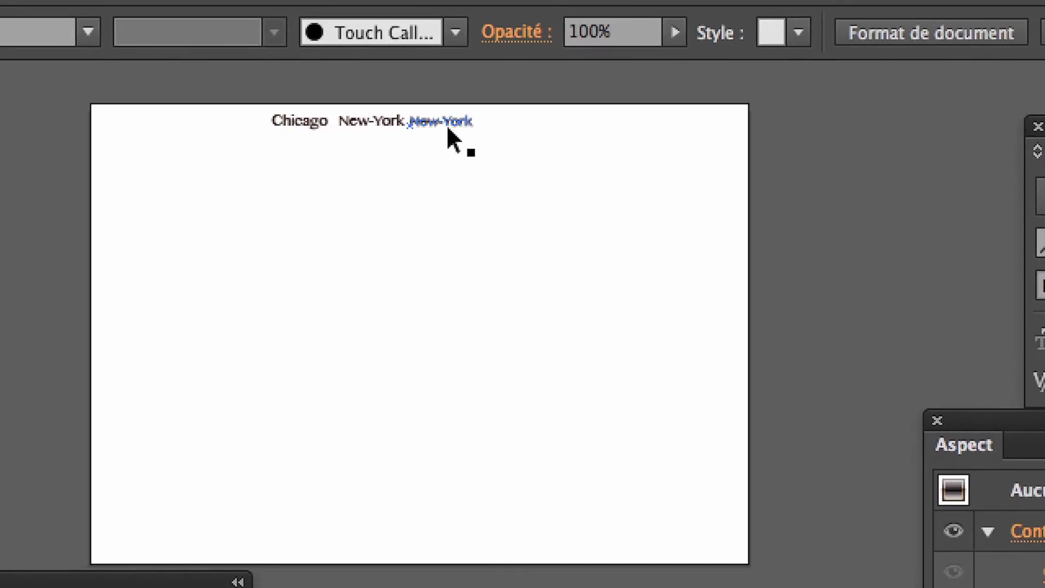
# - Save the document as a new Adobe Illustrator file named "texte effet classieux facile - 04.ai"
pyautogui.scroll(6, 545, 49)
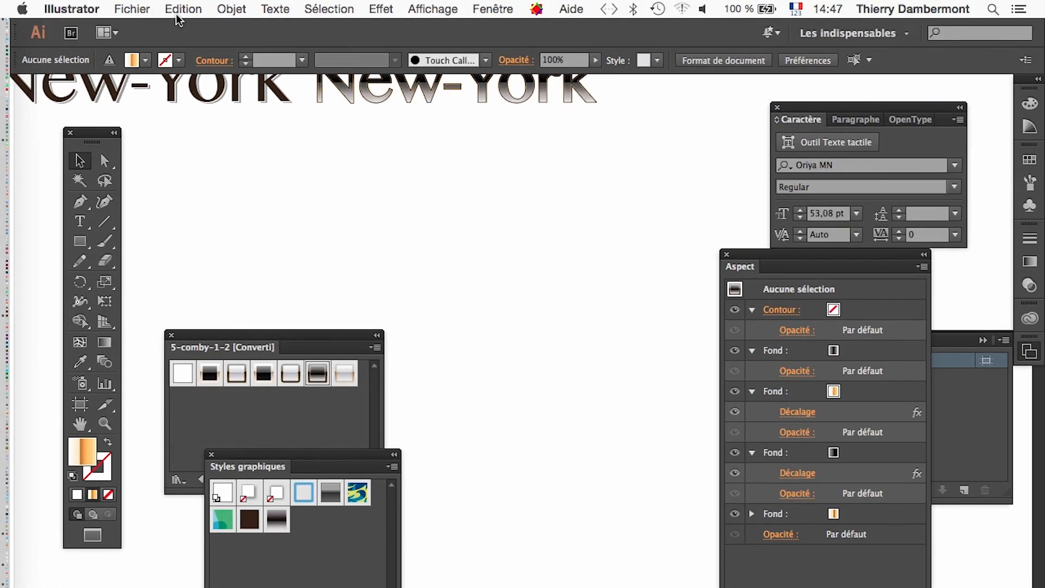
pyautogui.click(132, 8)
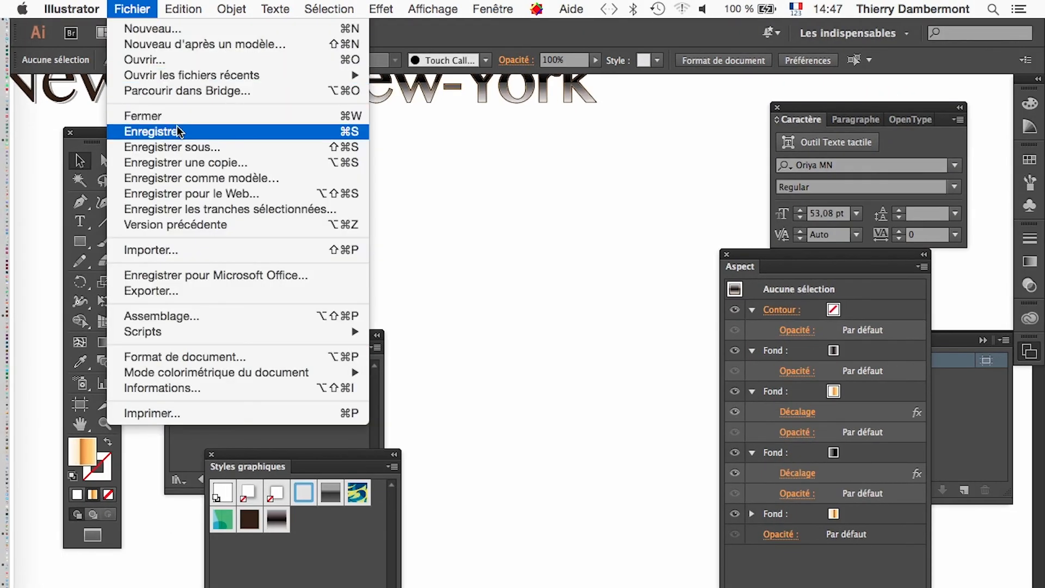
pyautogui.click(183, 143)
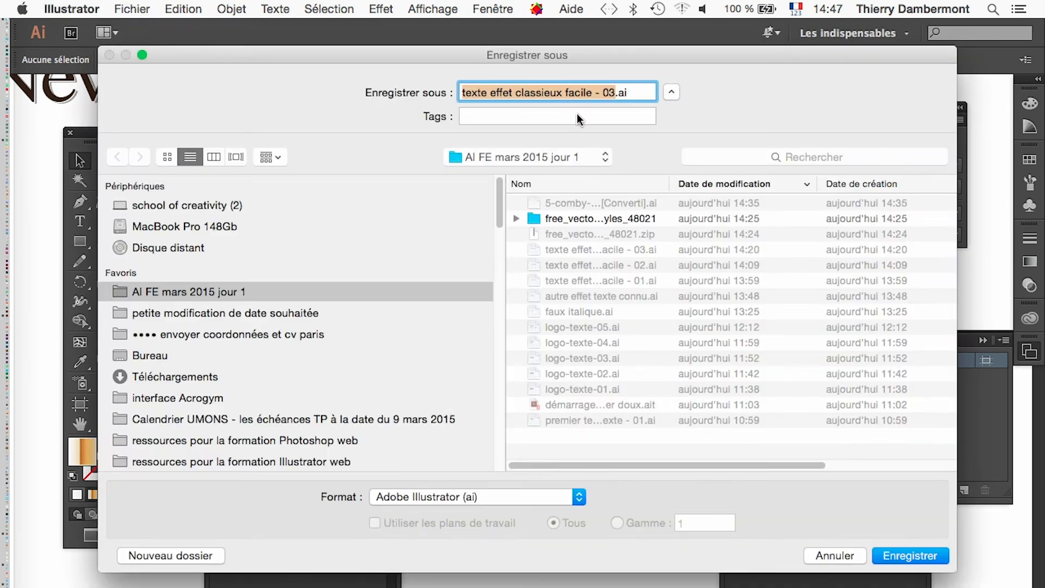
pyautogui.click(613, 97)
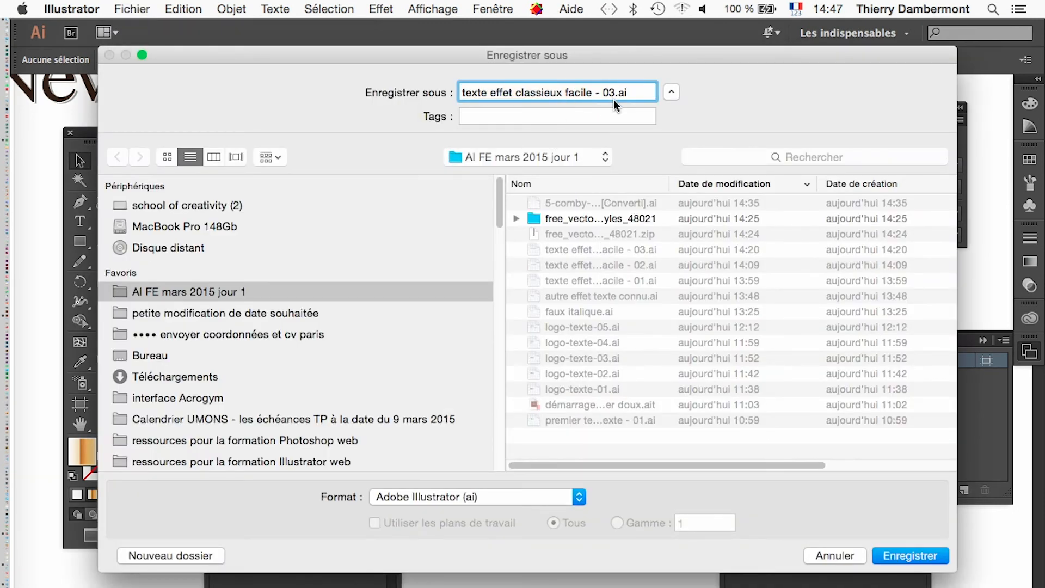
pyautogui.press('BackSpace')
pyautogui.write('4')
pyautogui.click(903, 554)
pyautogui.press('Return')
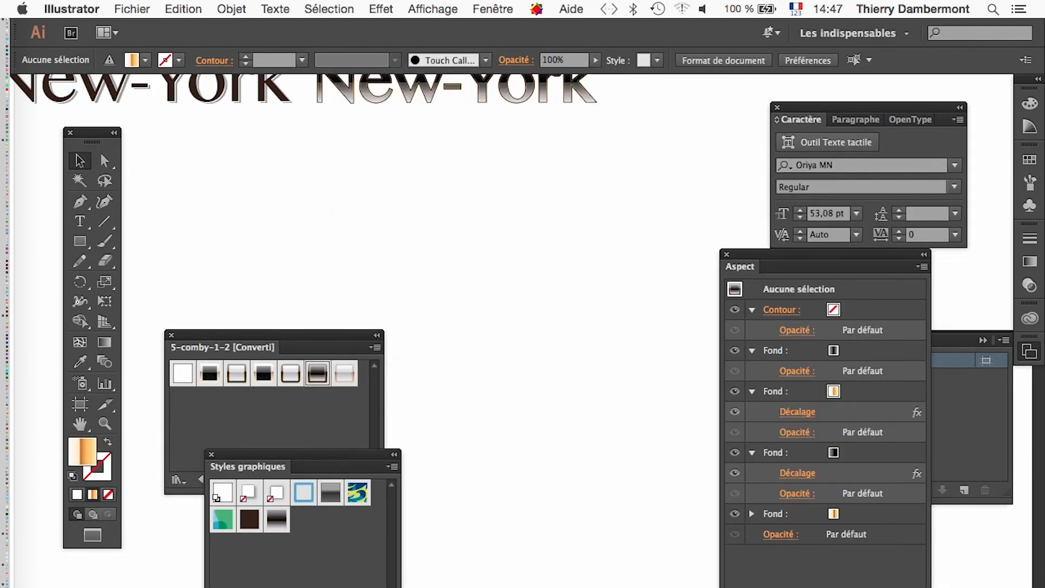
# - Place the Aspect panel beside the styled texts and duplicate the gradient New-York text directly below the original
pyautogui.scroll(3, 478, 220)
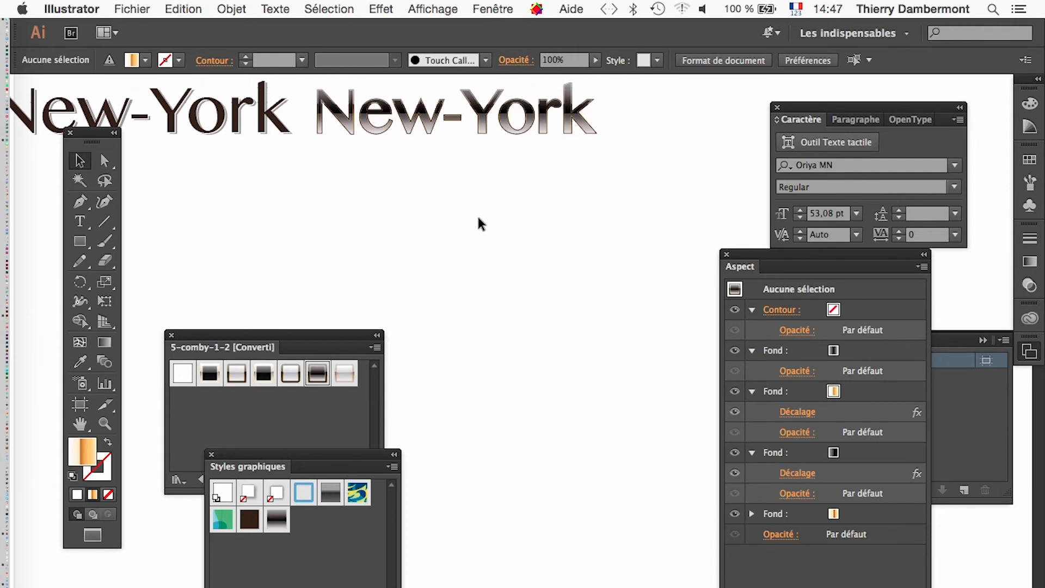
pyautogui.scroll(2, 475, 210)
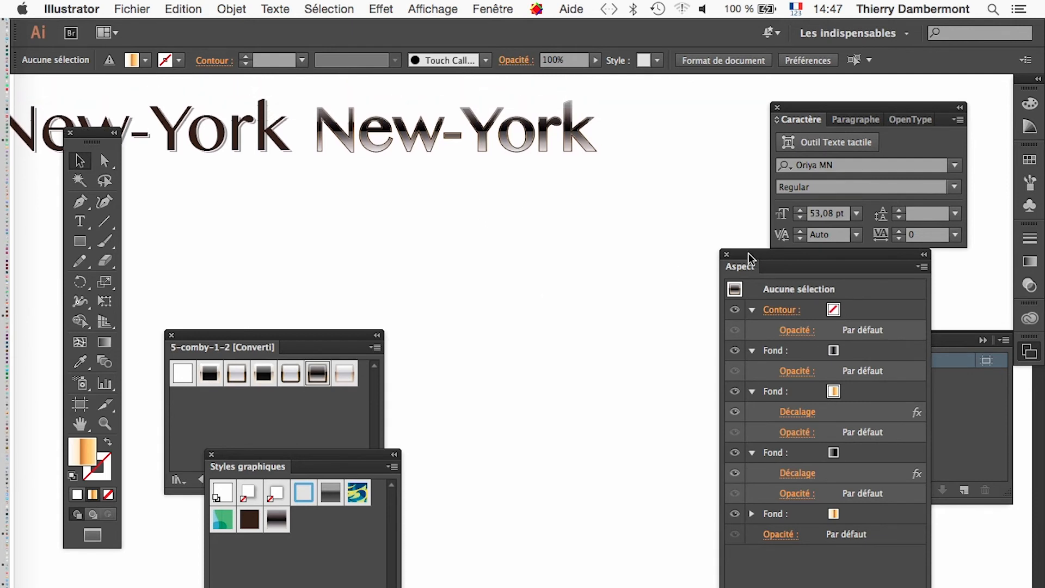
pyautogui.moveTo(749, 258); pyautogui.dragTo(659, 158)
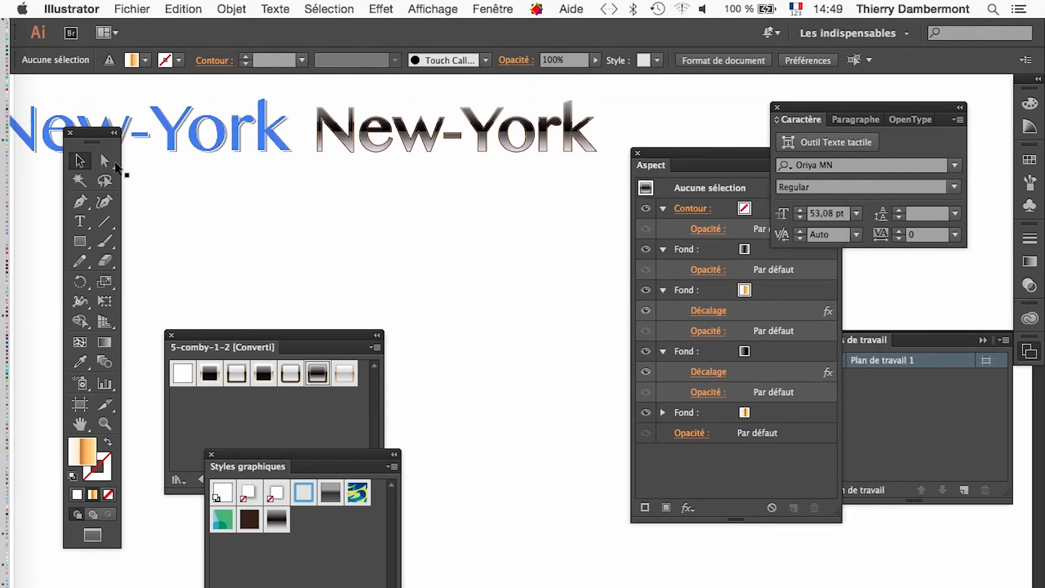
pyautogui.click(427, 146)
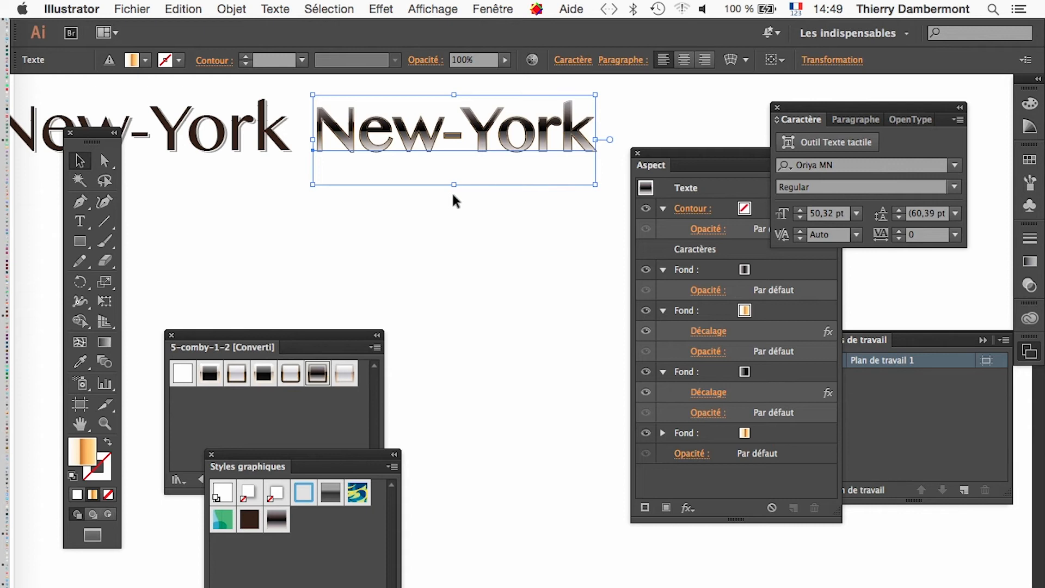
pyautogui.moveTo(455, 154); pyautogui.dragTo(465, 272)
pyautogui.moveTo(674, 157); pyautogui.dragTo(663, 156)
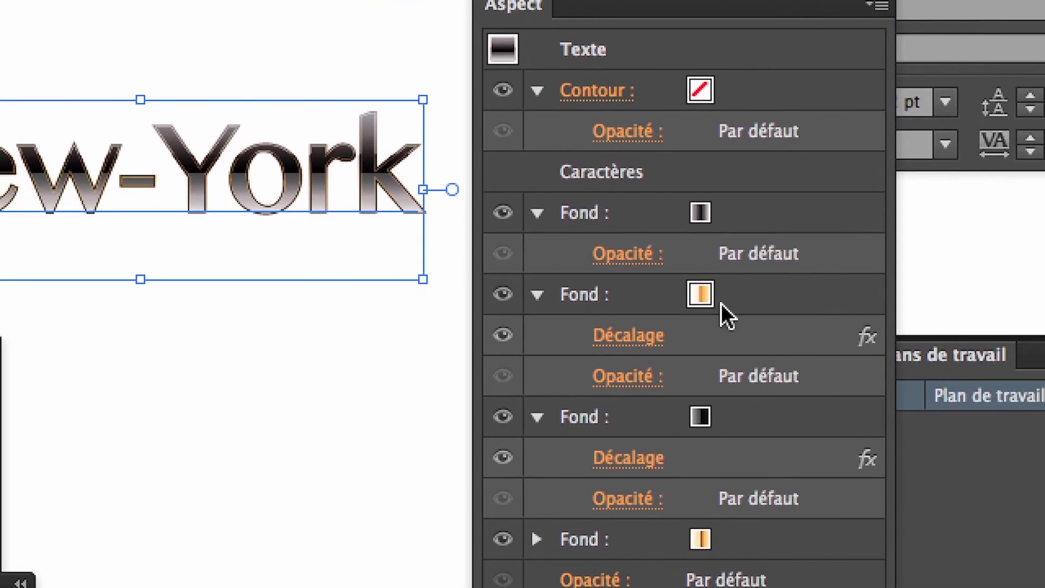
# - Change the uppermost character fill of the New-York copy to the Magenta RVB swatch
pyautogui.click(737, 299)
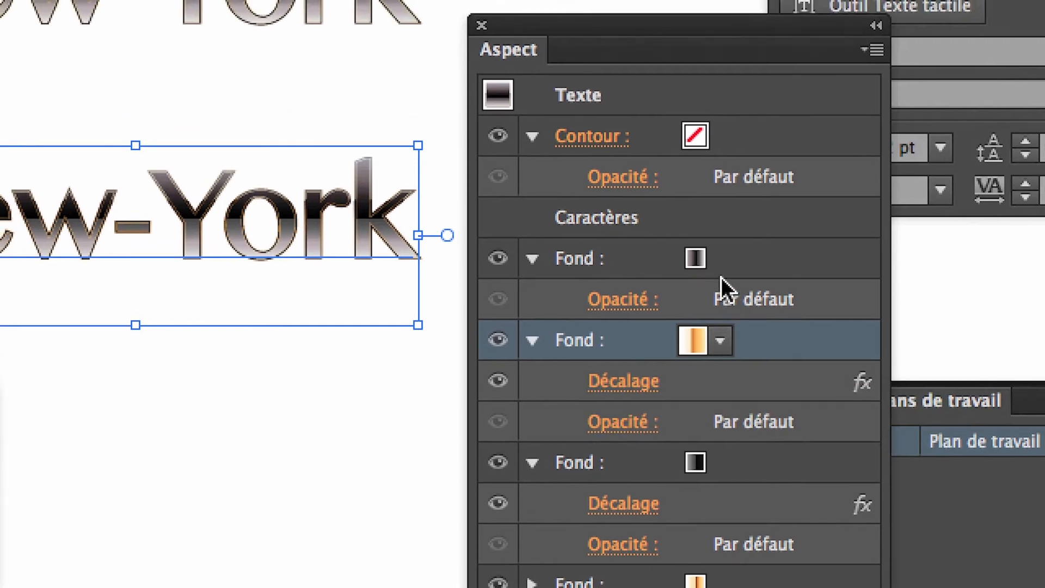
pyautogui.click(719, 216)
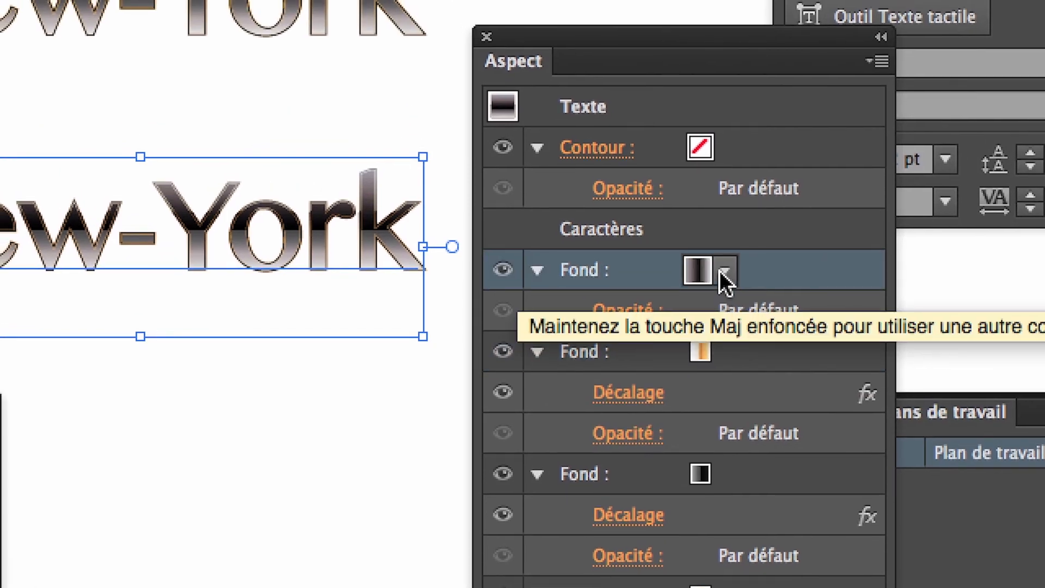
pyautogui.click(720, 271)
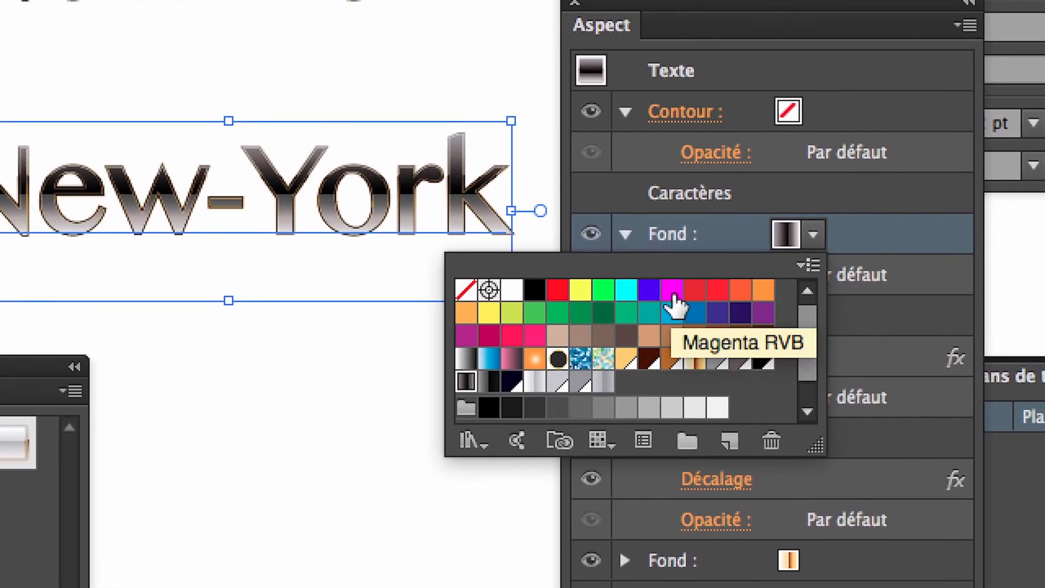
pyautogui.click(689, 285)
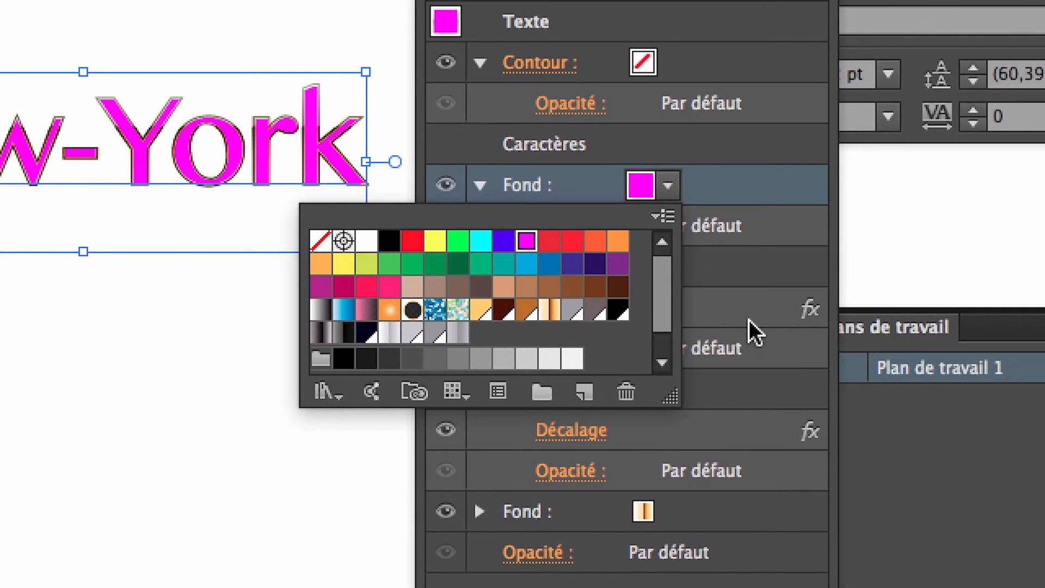
pyautogui.click(749, 319)
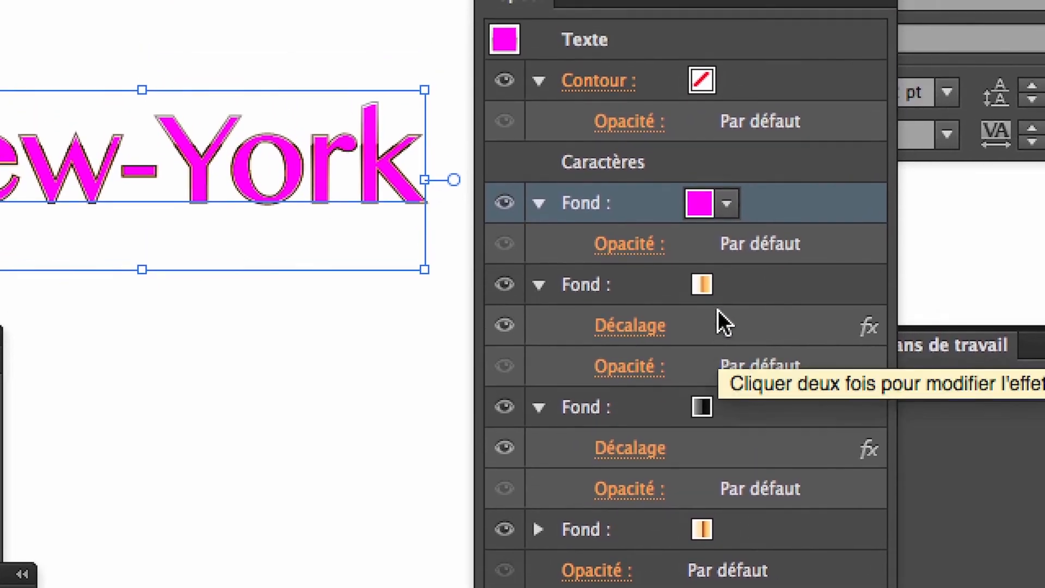
# - Change the copy's second fill, the golden gradient with the Décalage effect, to solid yellow
pyautogui.click(656, 269)
pyautogui.click(719, 302)
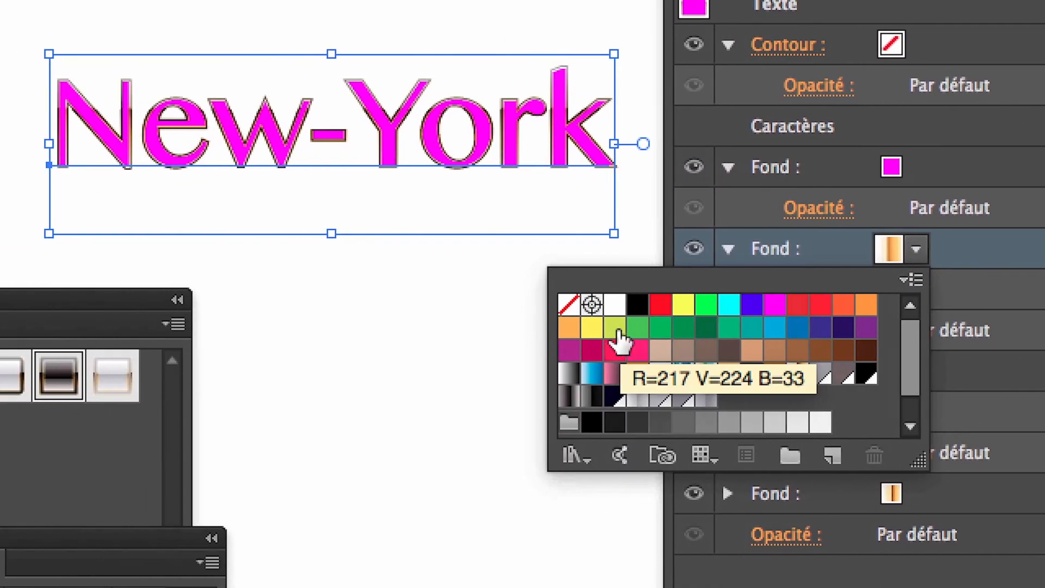
pyautogui.click(608, 330)
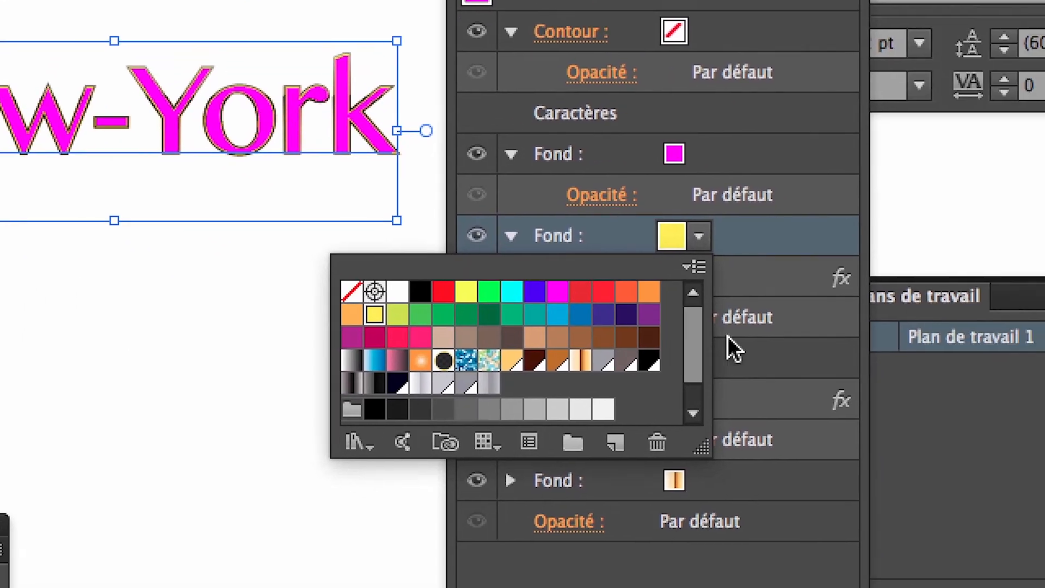
pyautogui.click(1023, 462)
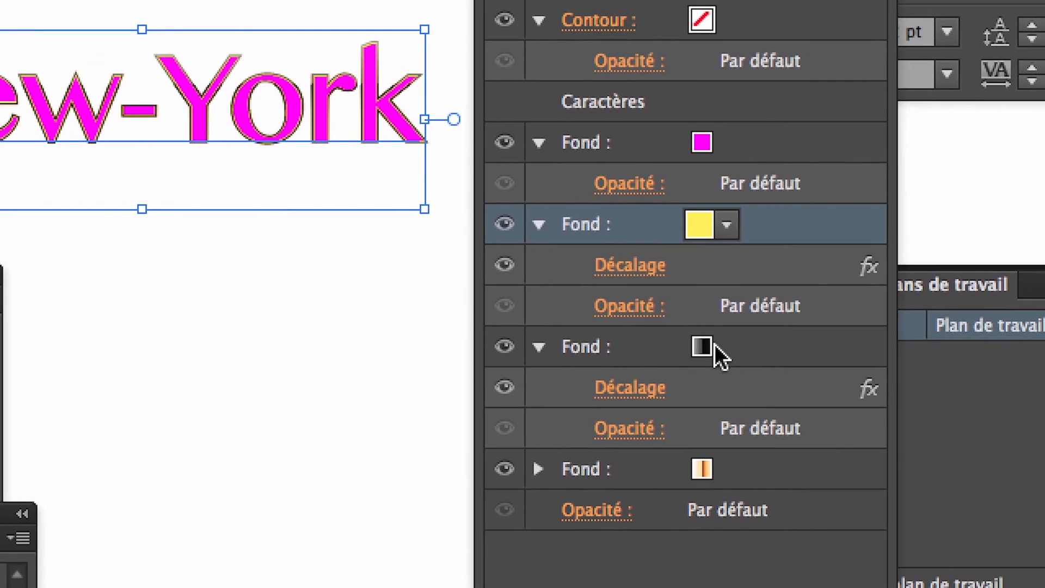
# - Undo the magenta and yellow fill changes on the New-York copy and deselect the text
pyautogui.click(705, 324)
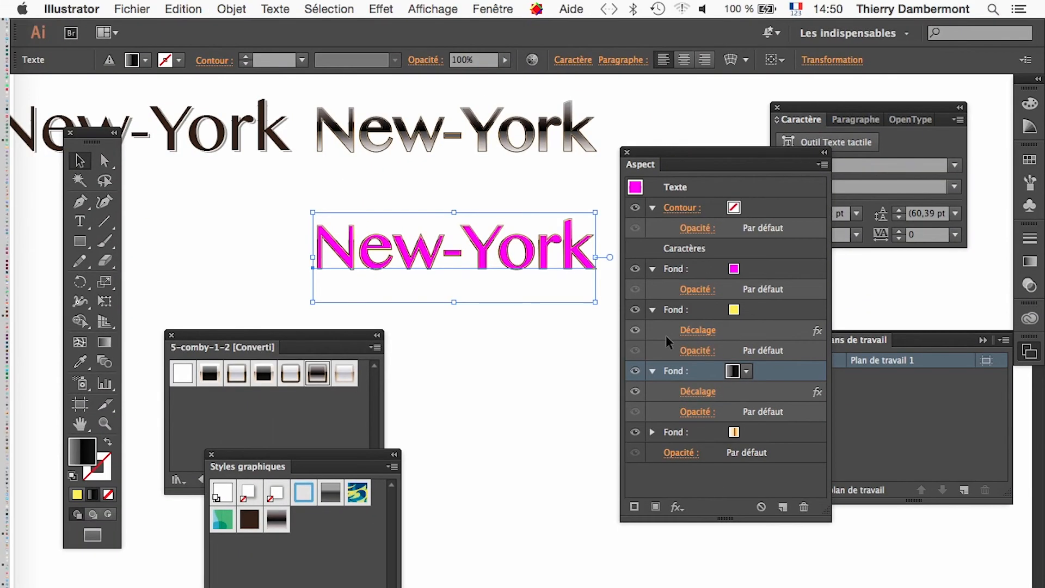
pyautogui.click(105, 423)
pyautogui.click(450, 277)
pyautogui.click(484, 376)
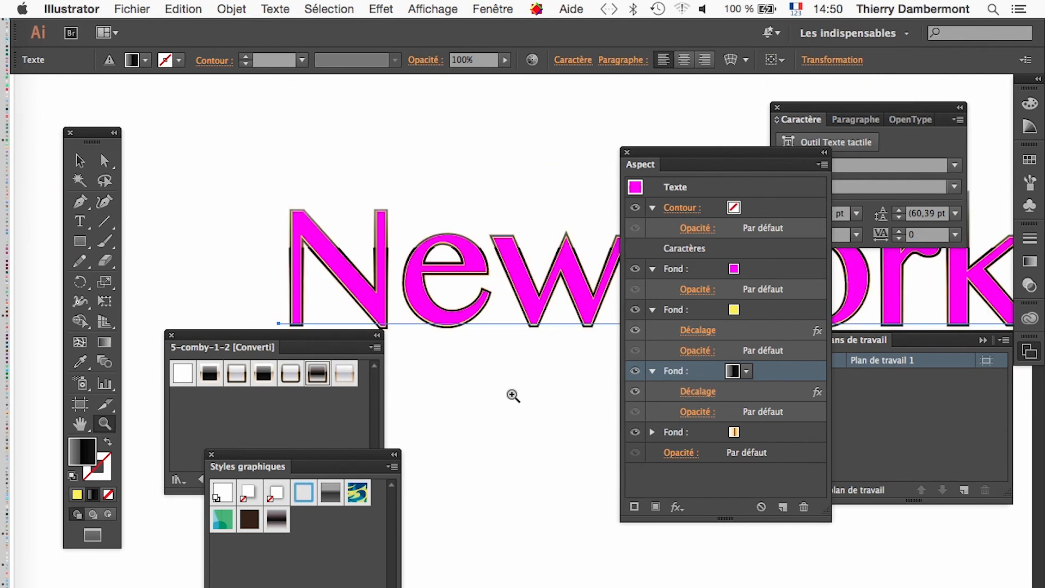
pyautogui.click(81, 163)
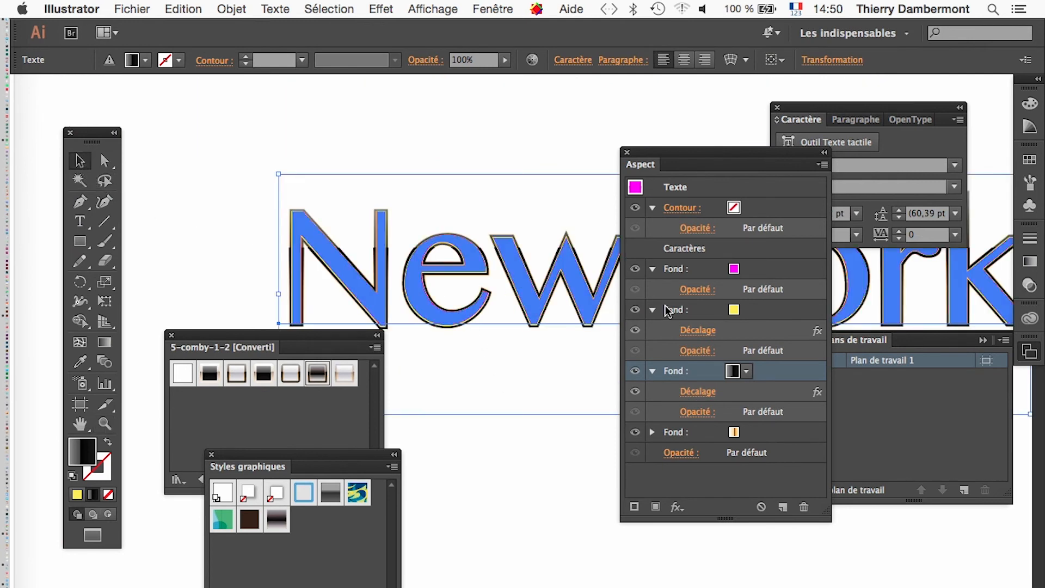
pyautogui.click(762, 274)
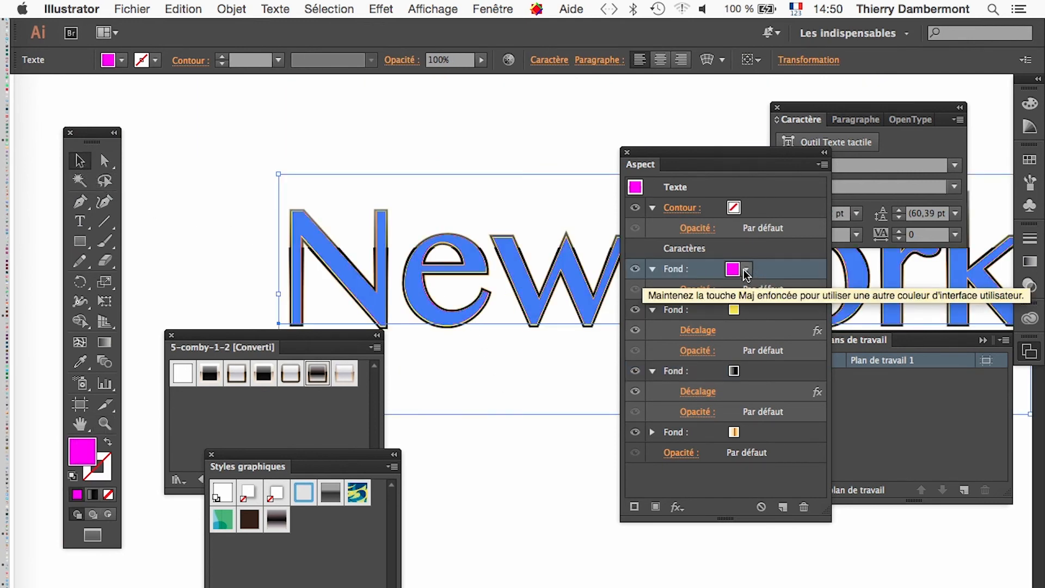
pyautogui.press('super+z')
pyautogui.press('super+z')
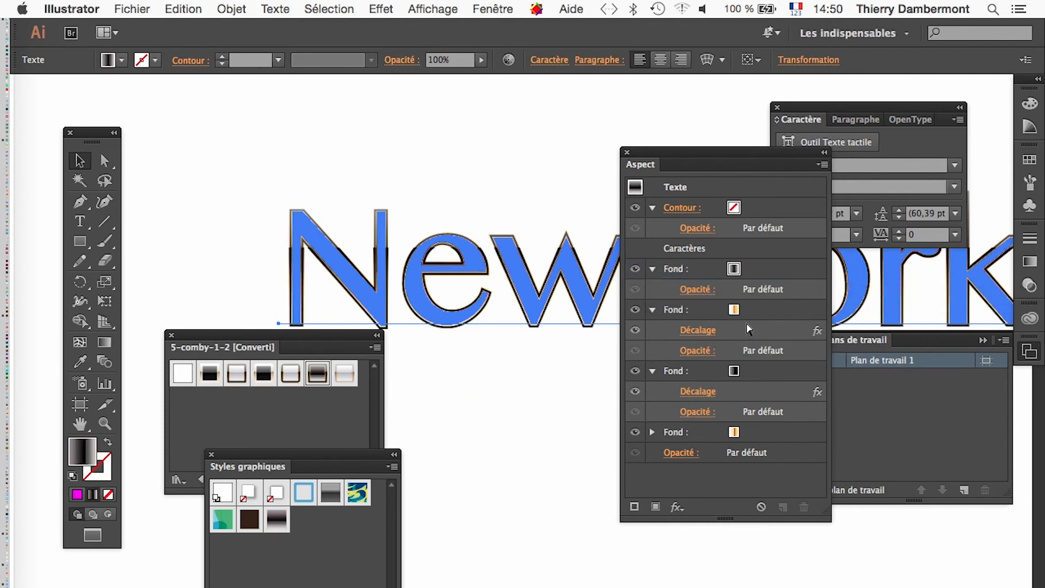
pyautogui.press('super+z')
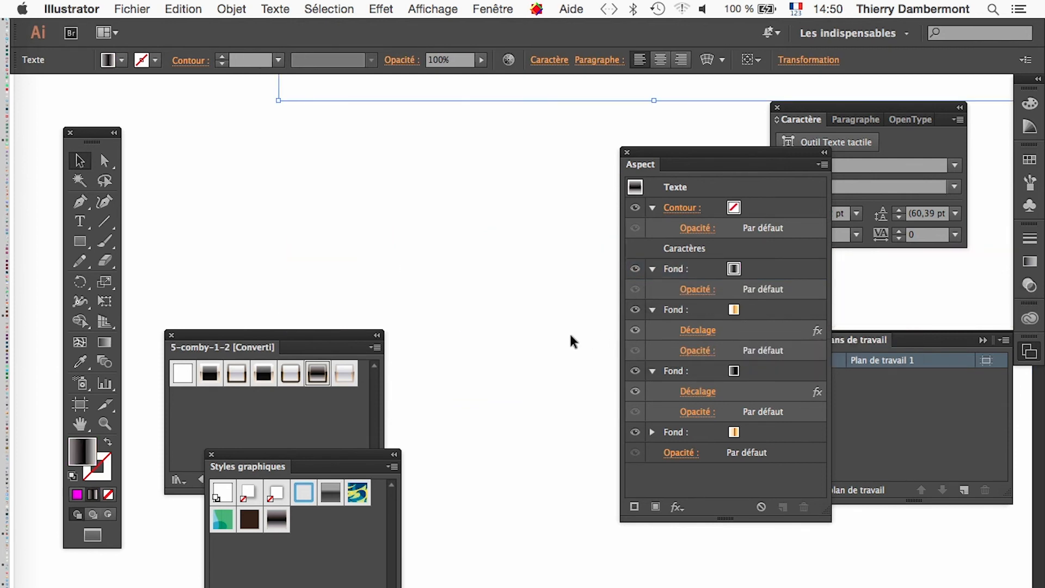
pyautogui.press('super+shift+z')
pyautogui.click(561, 462)
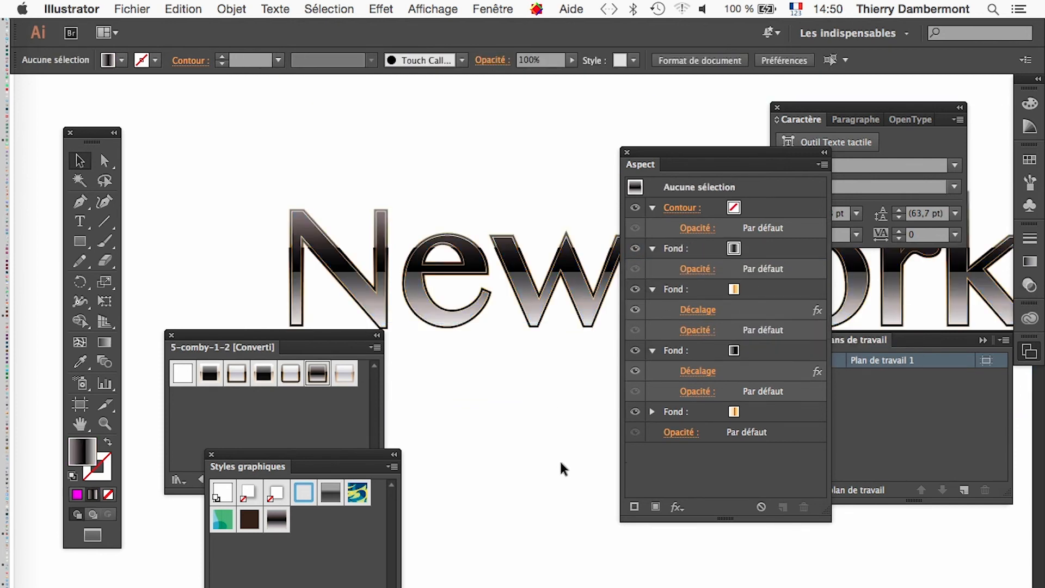
# - Duplicate the top black-and-white gradient fill in the appearance and set the lower duplicate to magenta
pyautogui.click(771, 251)
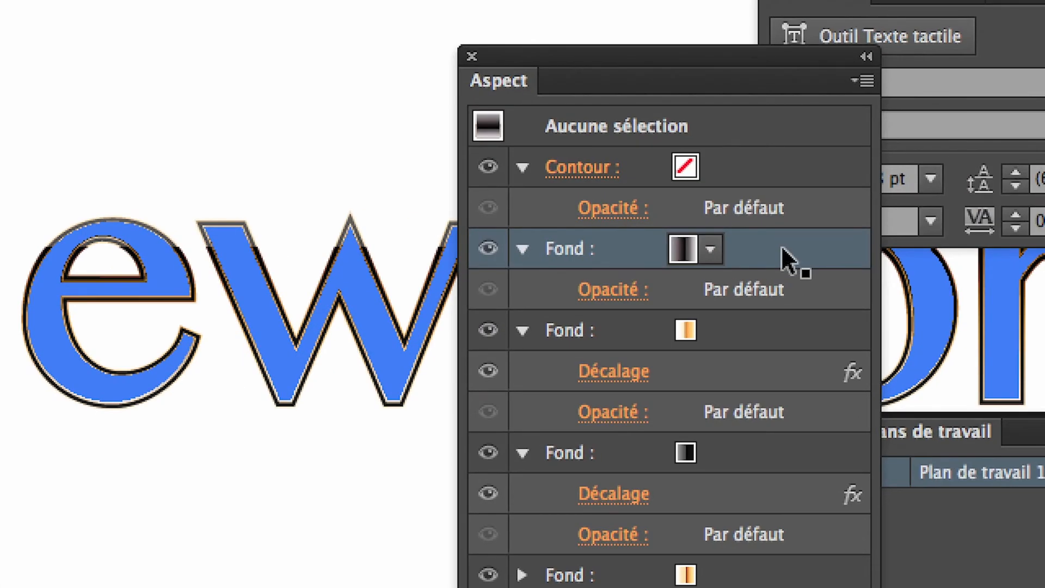
pyautogui.moveTo(782, 249); pyautogui.dragTo(782, 430)
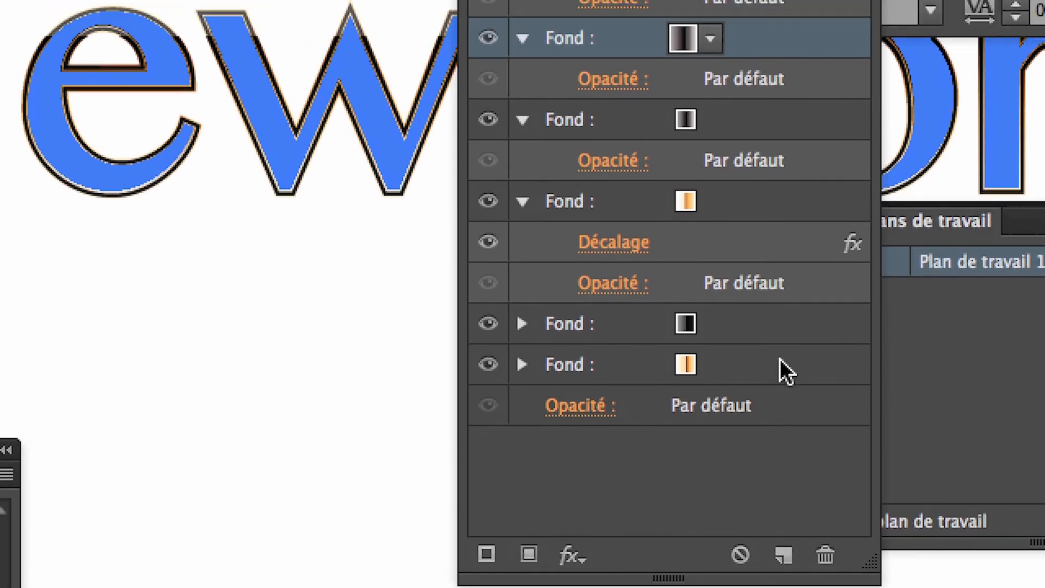
pyautogui.click(753, 276)
pyautogui.click(756, 276)
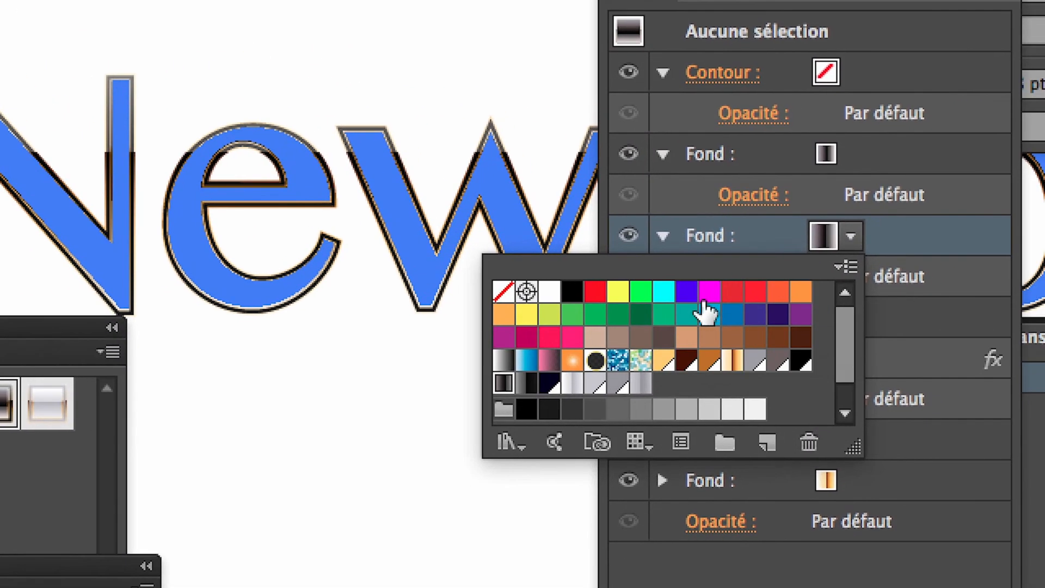
pyautogui.click(707, 291)
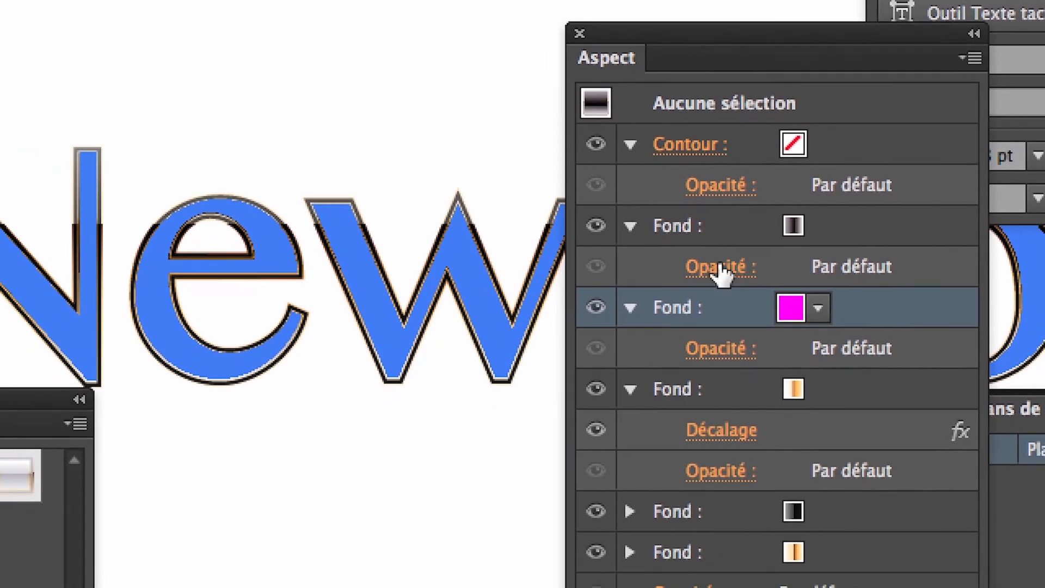
# - Set the blending mode of the top gradient fill above the magenta one to Produit
pyautogui.click(748, 200)
pyautogui.click(518, 324)
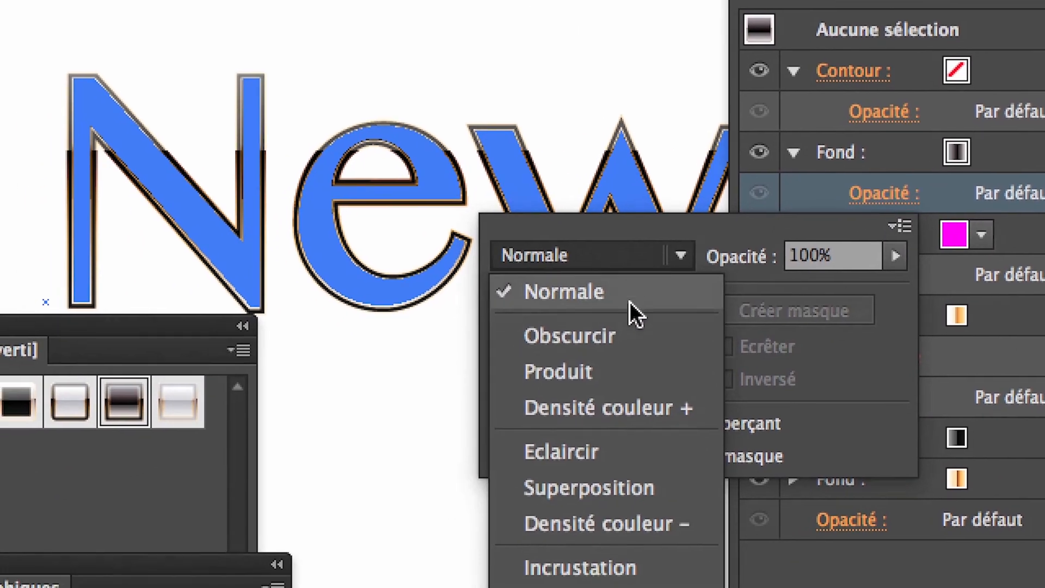
pyautogui.click(624, 322)
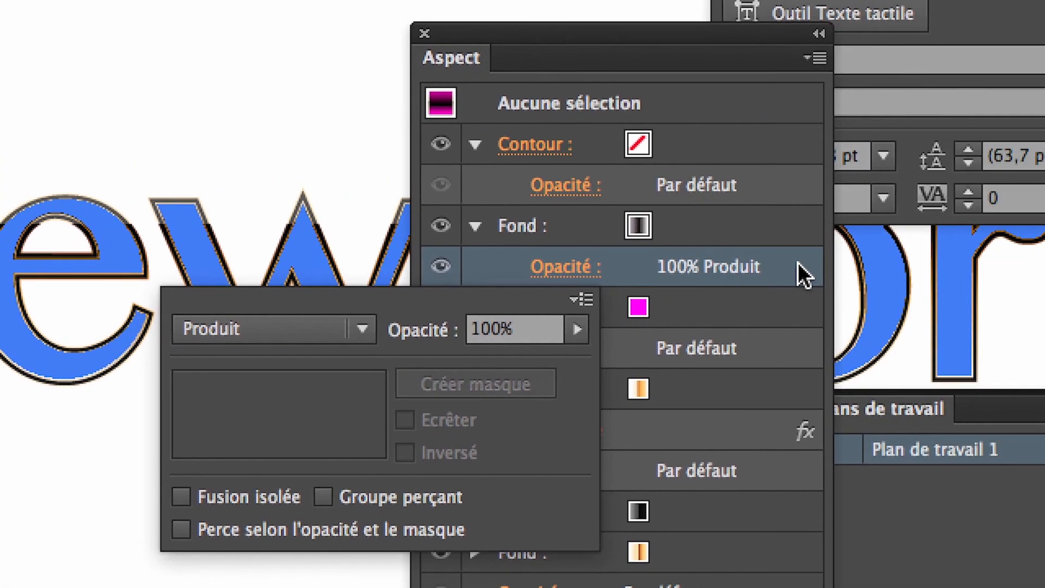
pyautogui.click(1012, 282)
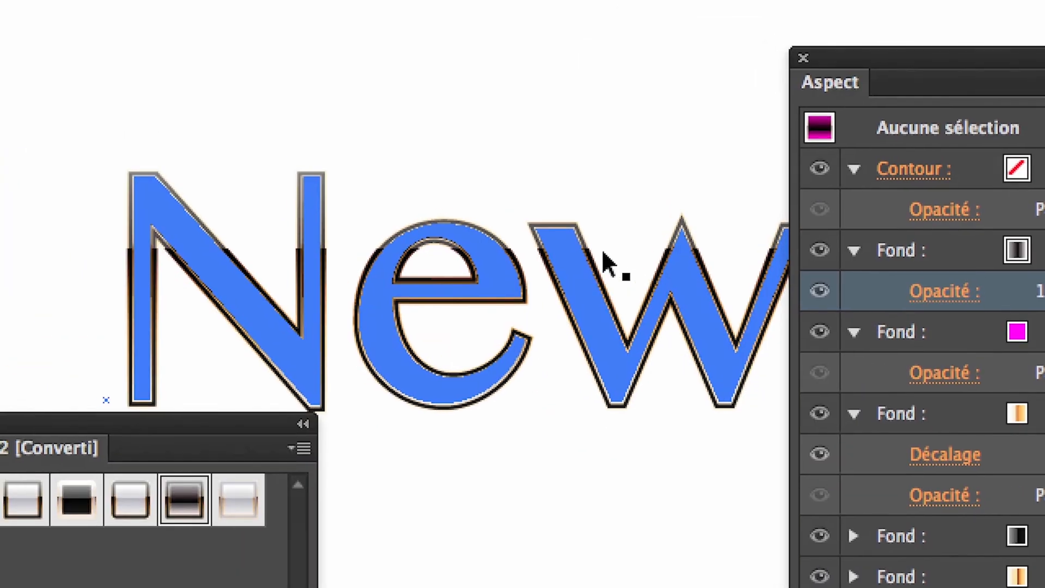
# - Undo the magenta duplicate fill and the Produit blending, and select the top gradient fill again
pyautogui.click(596, 233)
pyautogui.press('super+z')
pyautogui.click(594, 123)
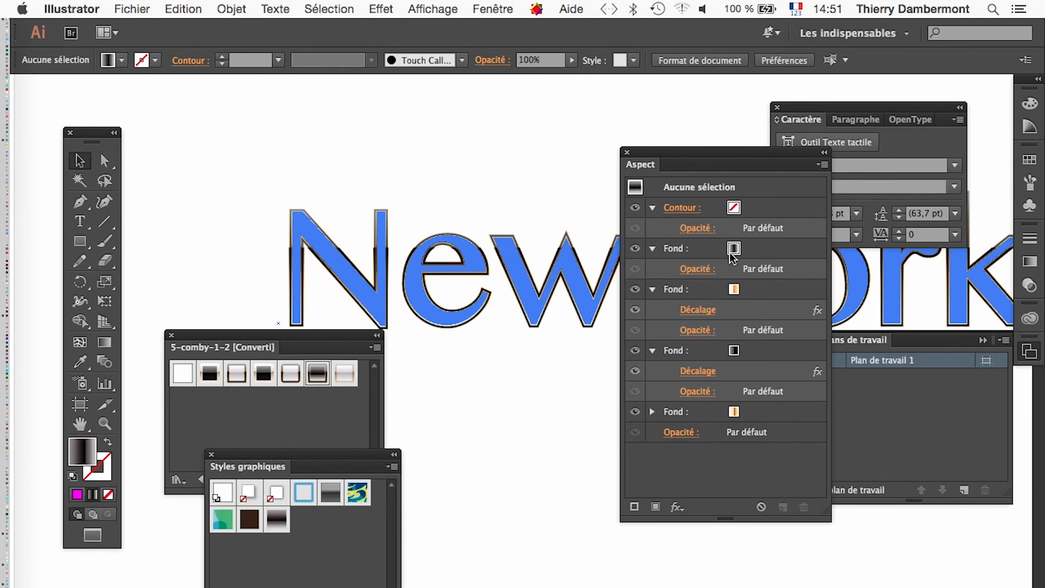
pyautogui.click(747, 254)
pyautogui.click(746, 251)
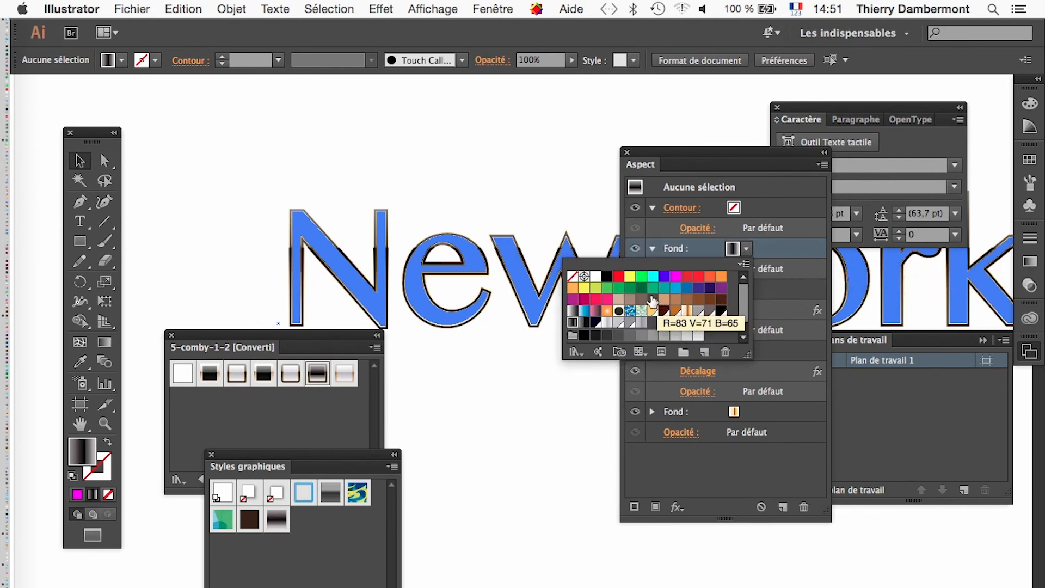
pyautogui.click(777, 251)
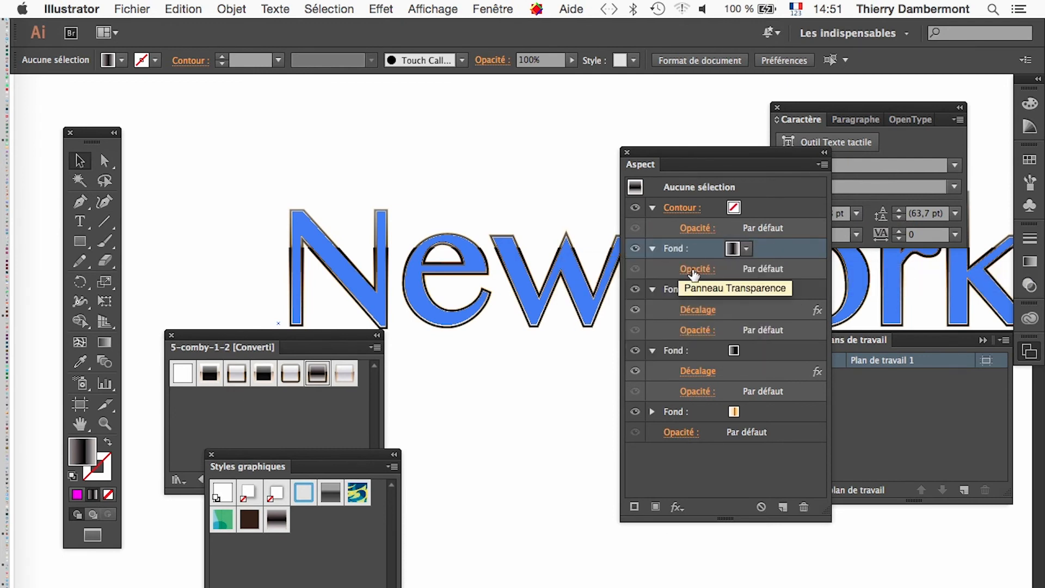
pyautogui.click(681, 269)
pyautogui.click(572, 300)
pyautogui.click(572, 302)
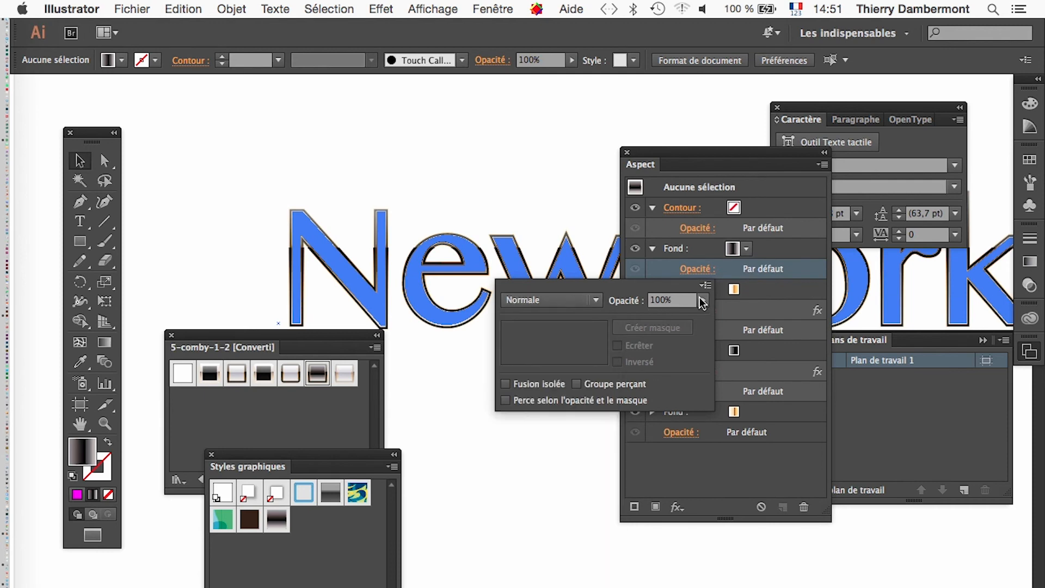
# - Select the New-York copy, duplicate its top black-and-white gradient fill and set the lower duplicate to magenta
pyautogui.moveTo(426, 389); pyautogui.dragTo(447, 298)
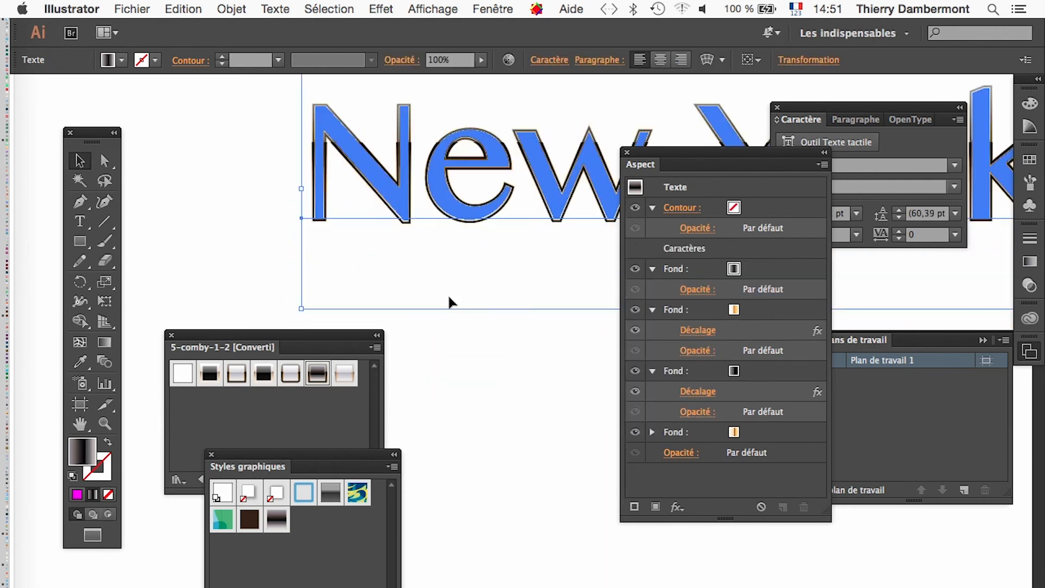
pyautogui.moveTo(460, 220); pyautogui.dragTo(357, 280)
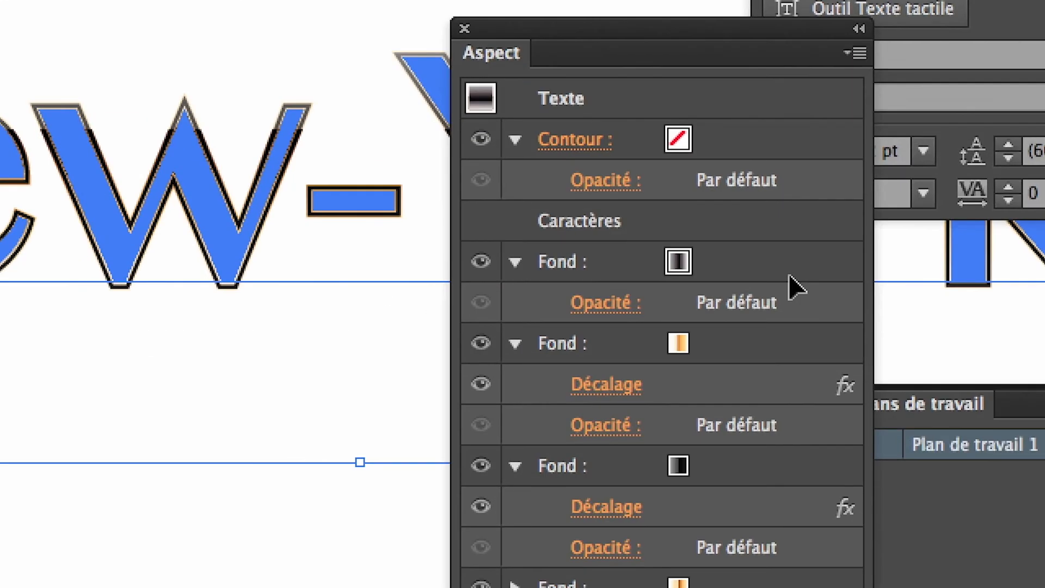
pyautogui.moveTo(787, 275); pyautogui.dragTo(757, 587)
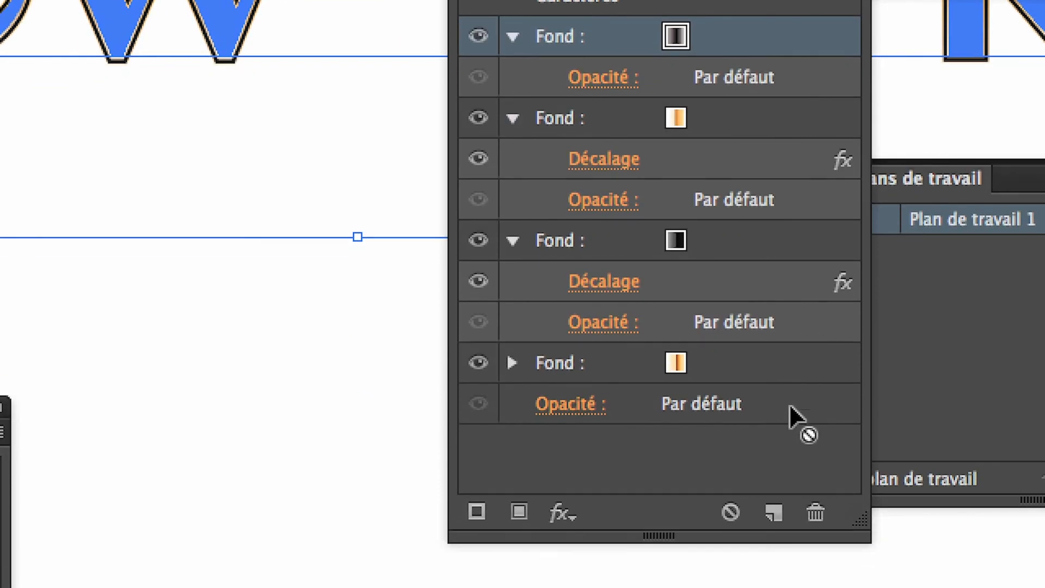
pyautogui.moveTo(775, 441); pyautogui.dragTo(779, 435)
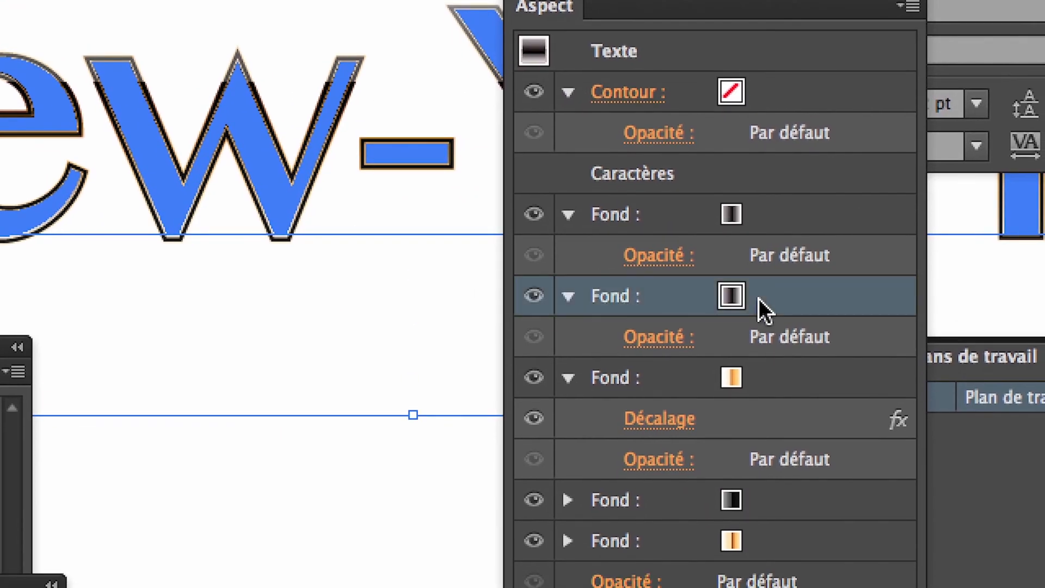
pyautogui.click(758, 299)
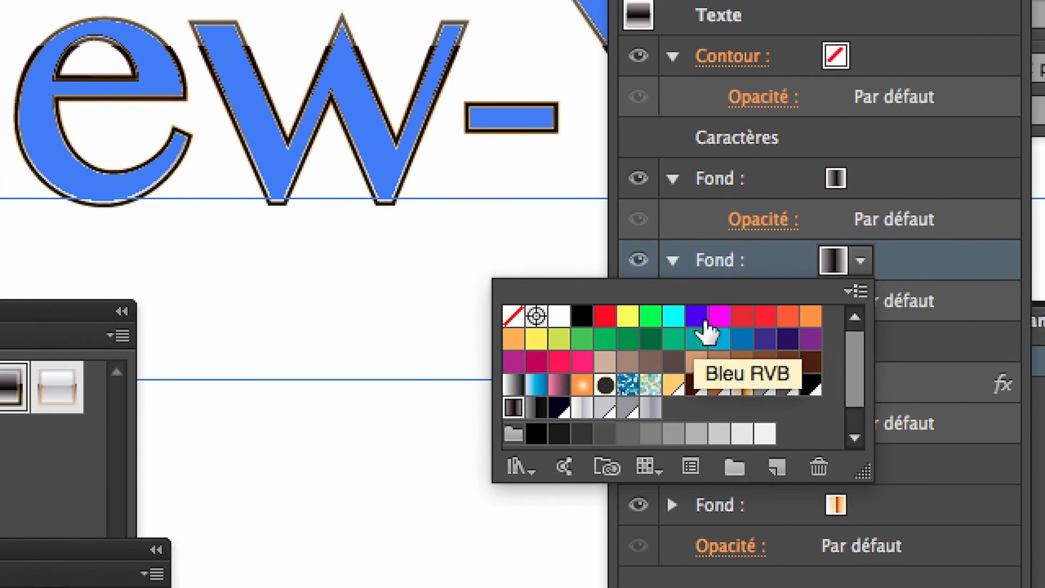
pyautogui.click(614, 354)
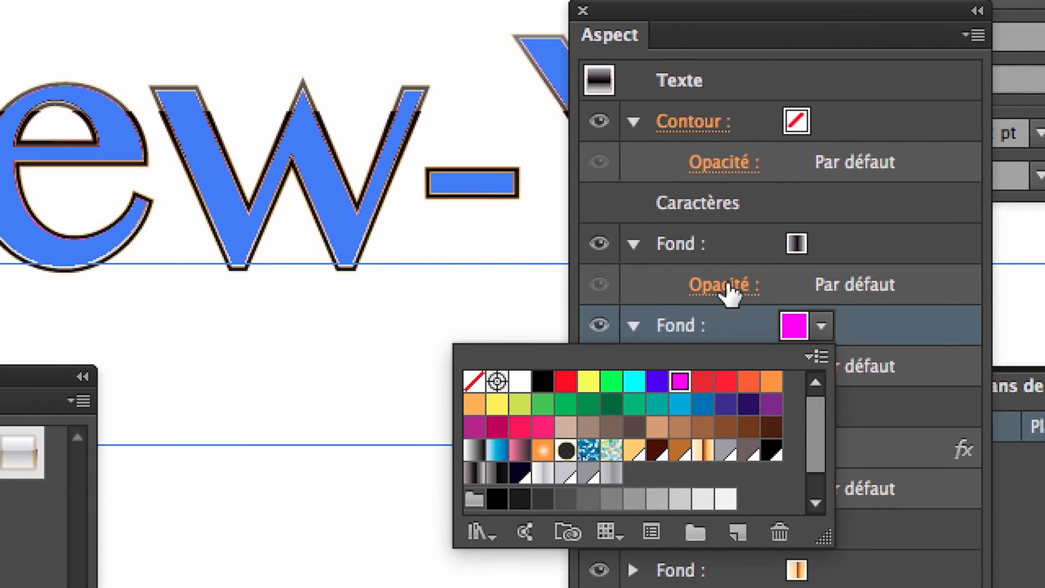
# - Lower the opacity of the gradient fill above the magenta one to 44% and deselect the text
pyautogui.click(756, 220)
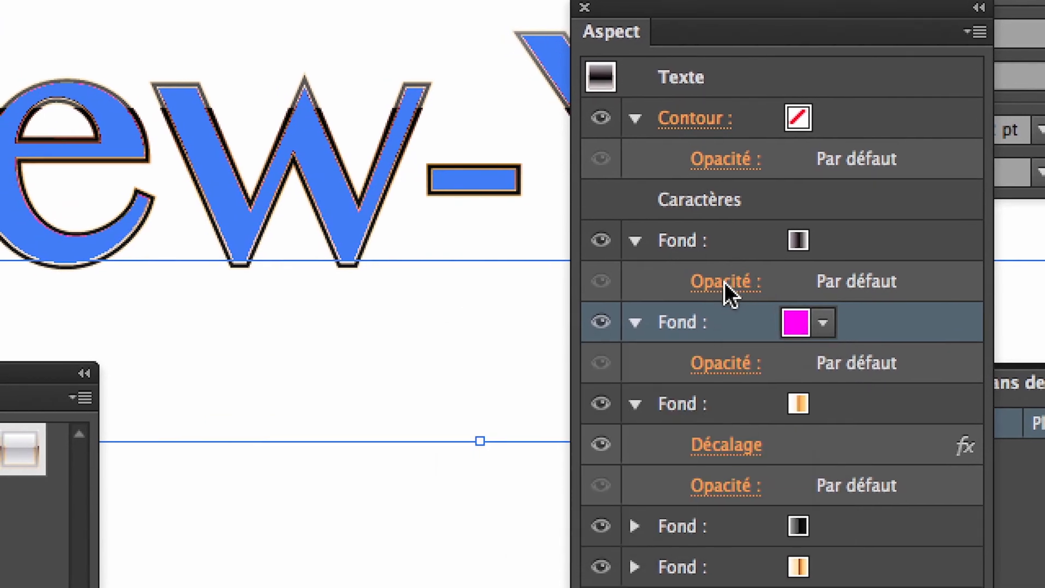
pyautogui.click(757, 220)
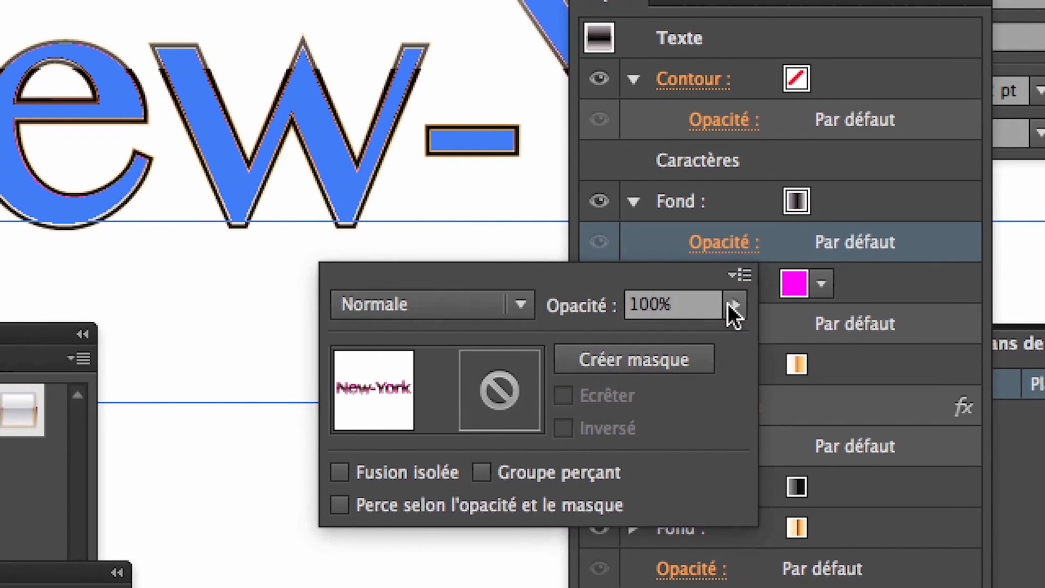
pyautogui.click(737, 344)
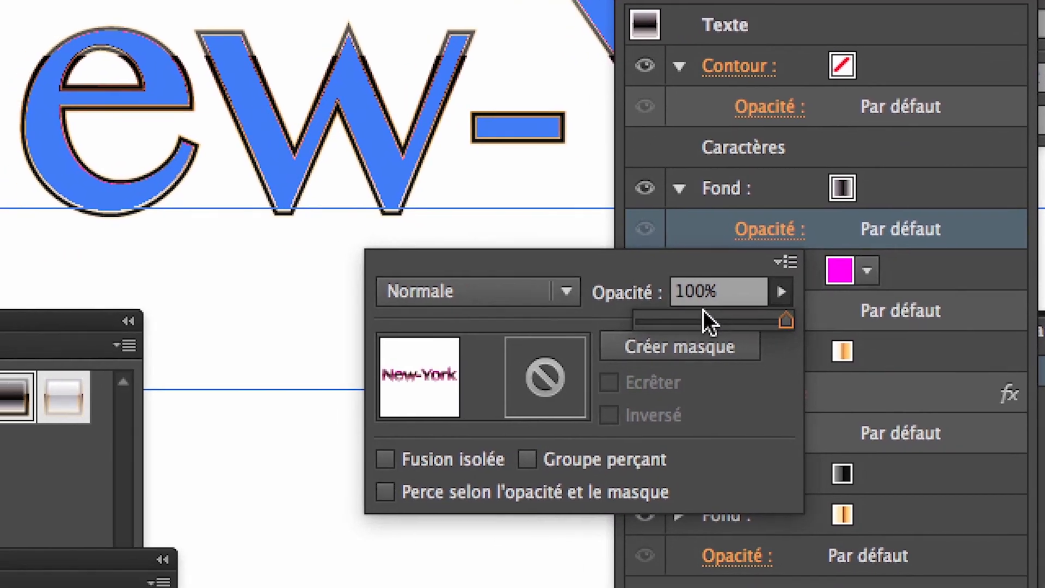
pyautogui.click(659, 365)
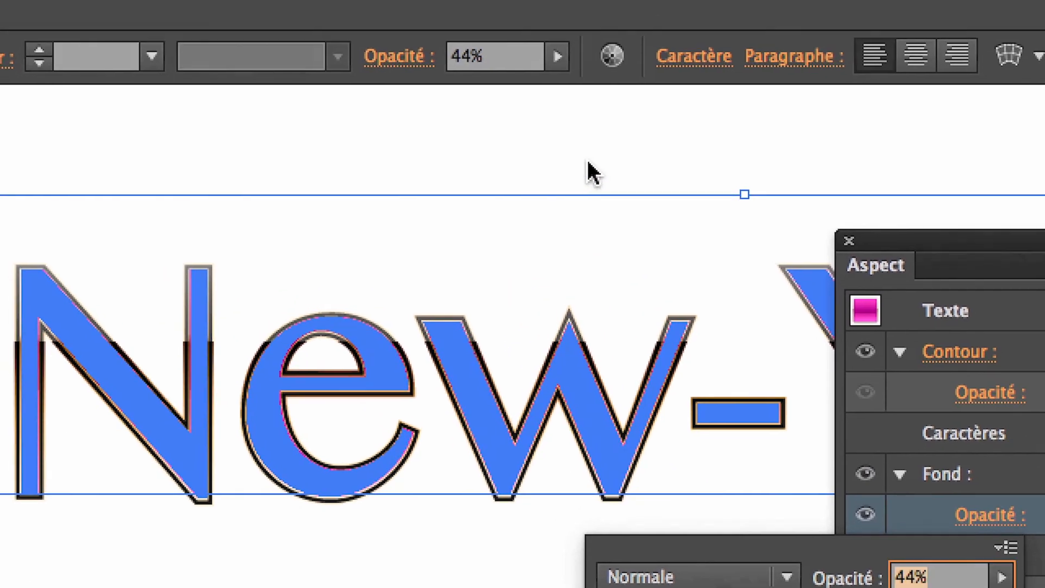
pyautogui.click(591, 169)
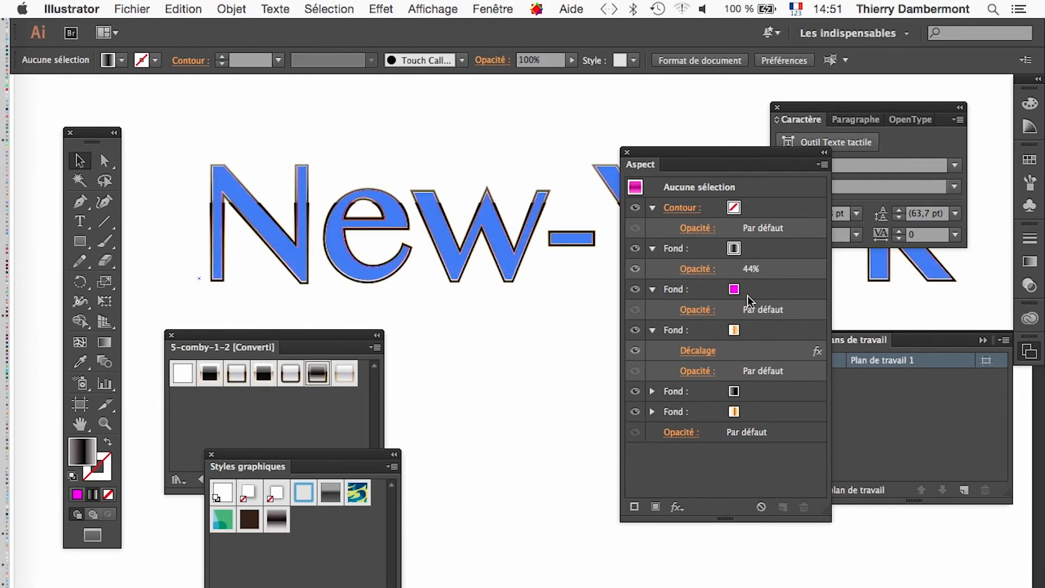
# - Try to set the top gradient fill's opacity to 73% with no text selected
pyautogui.click(749, 248)
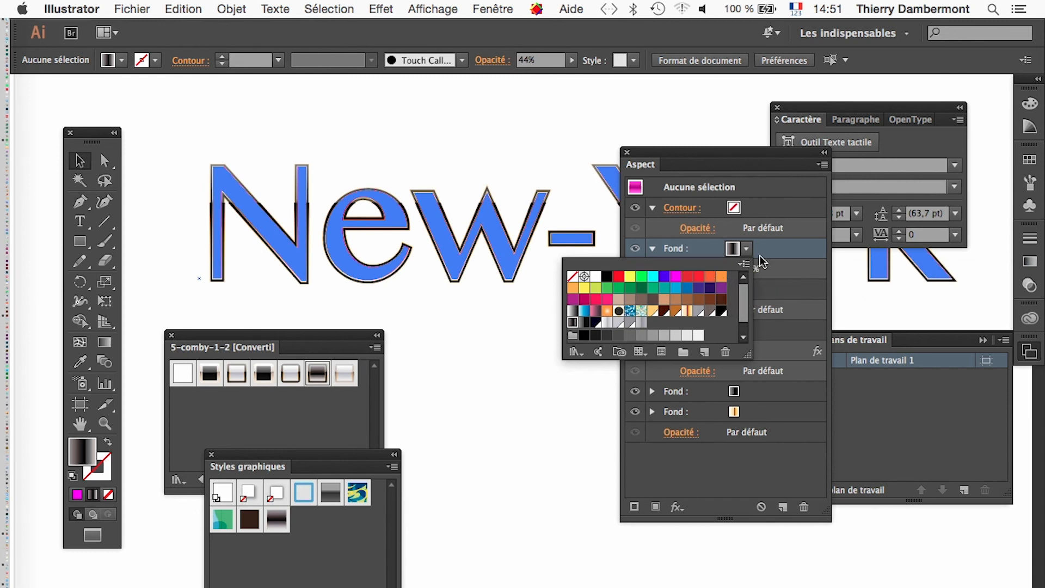
pyautogui.click(697, 271)
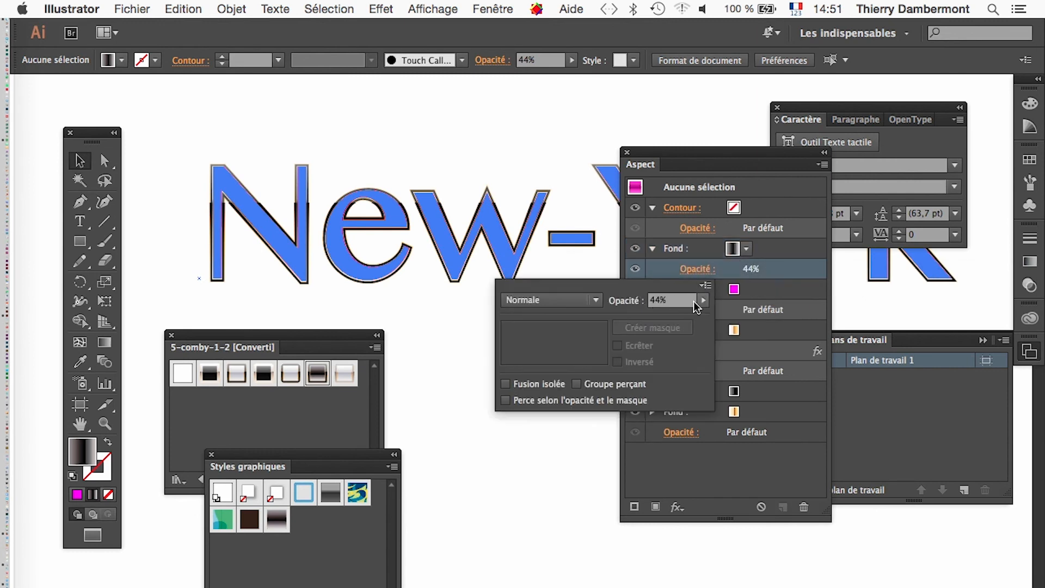
pyautogui.click(702, 301)
pyautogui.click(543, 116)
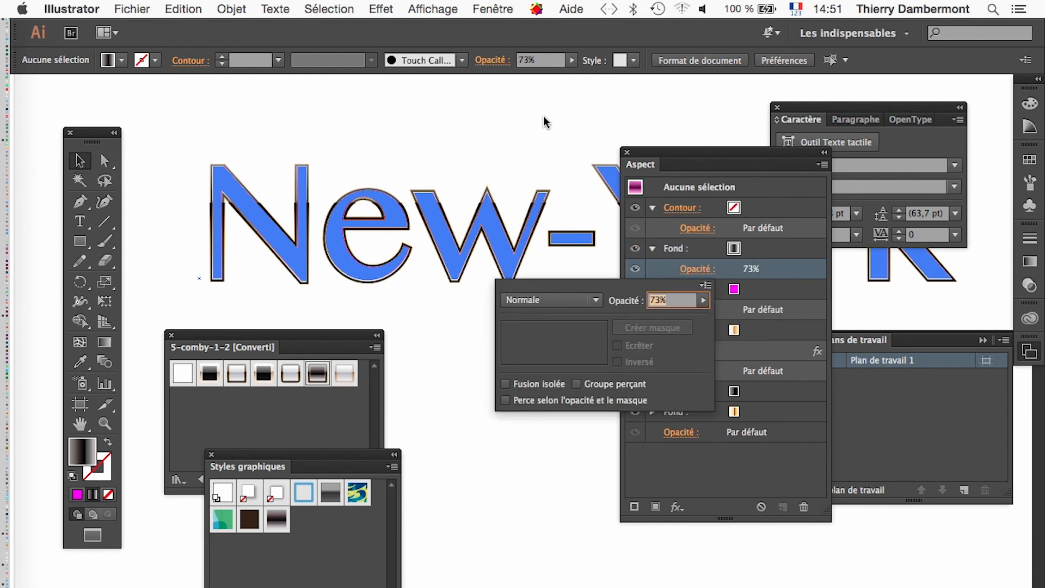
pyautogui.click(542, 114)
pyautogui.click(535, 100)
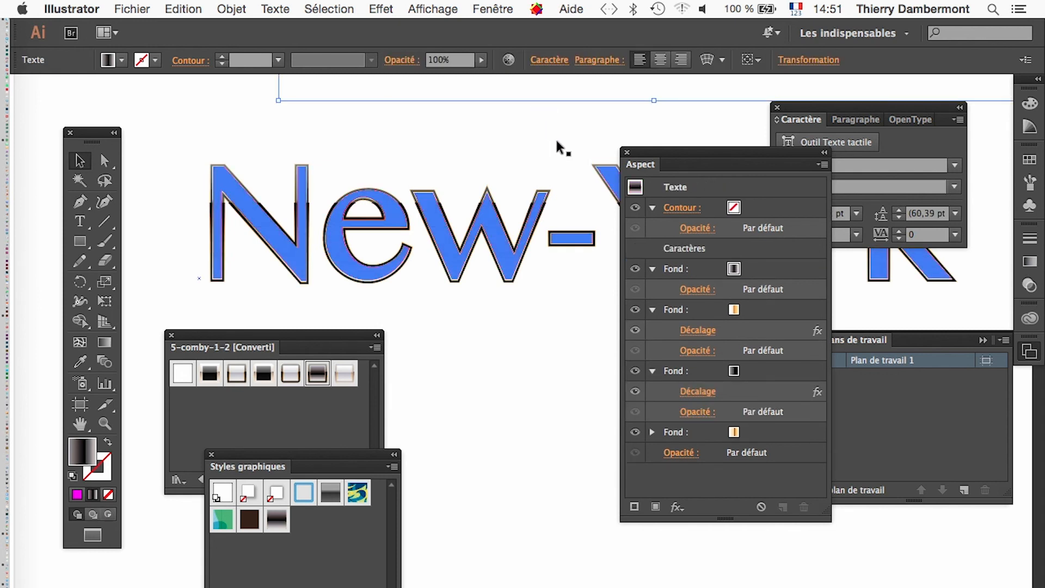
# - Check the opacity settings of the top gradient fill on the magenta New-York copy
pyautogui.click(698, 290)
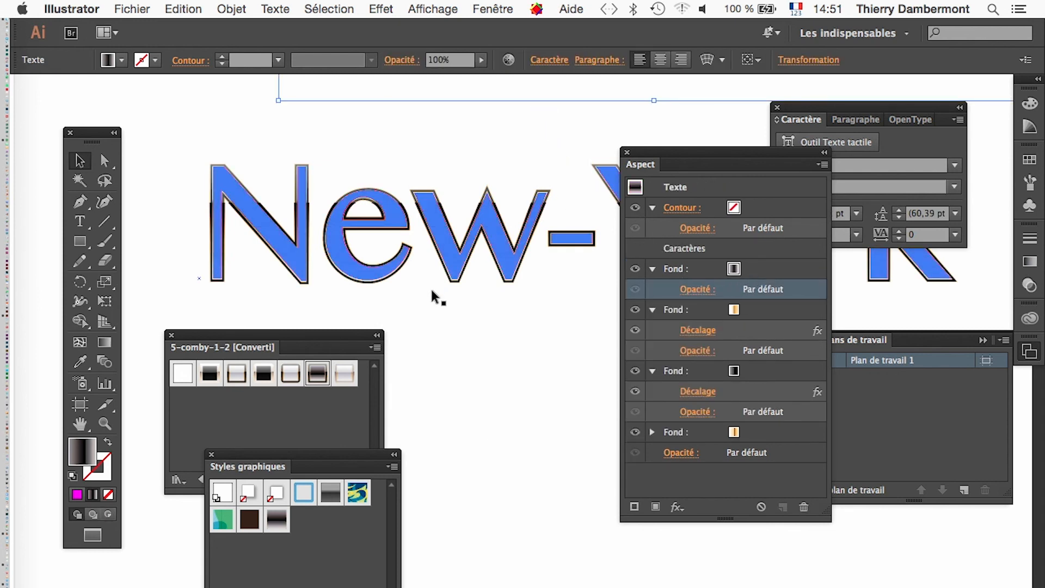
pyautogui.click(699, 293)
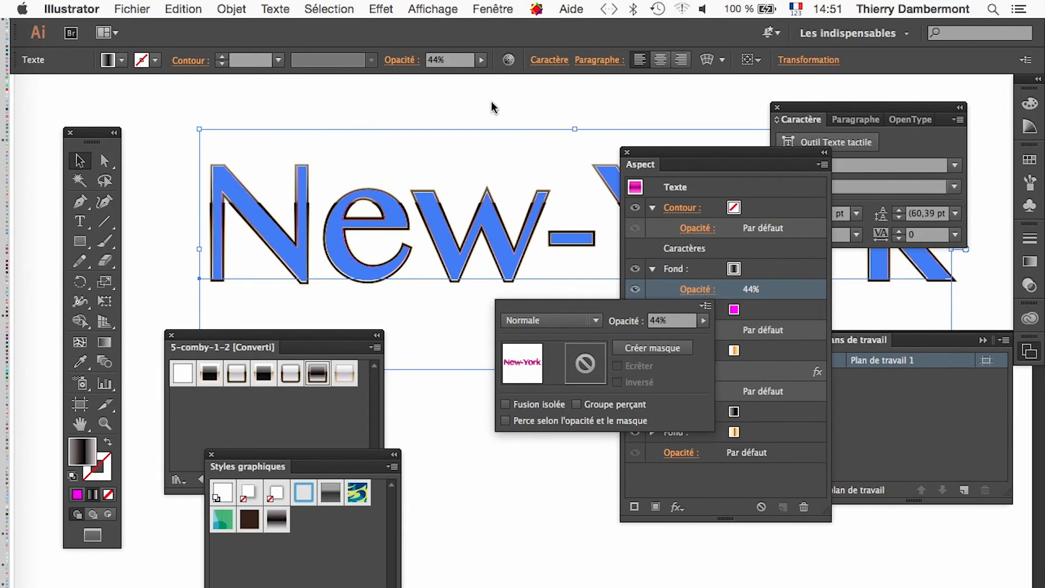
pyautogui.click(491, 102)
pyautogui.click(485, 90)
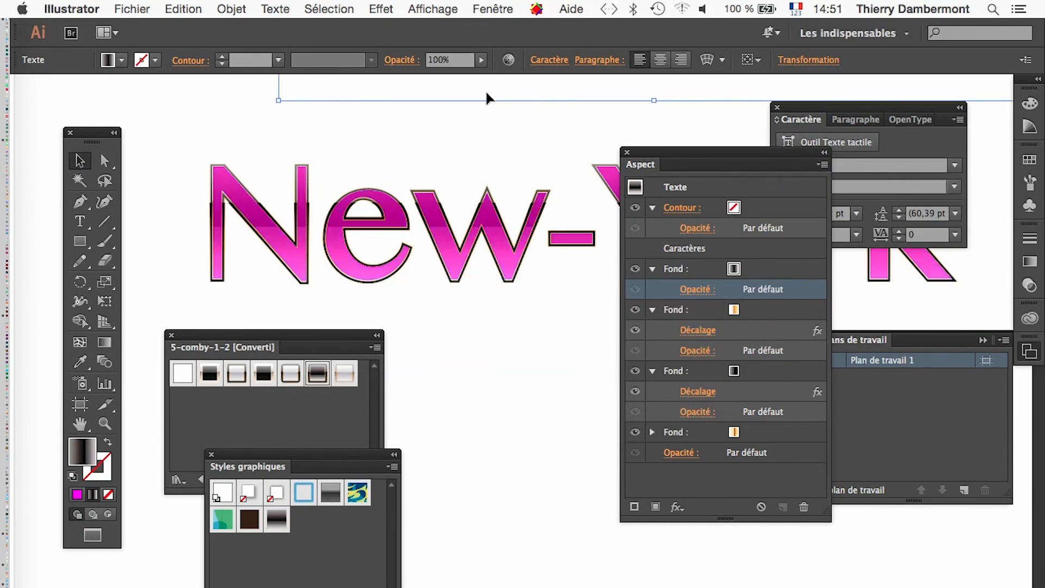
# - Compare the original black-and-white New-York text with its magenta copy
pyautogui.click(590, 308)
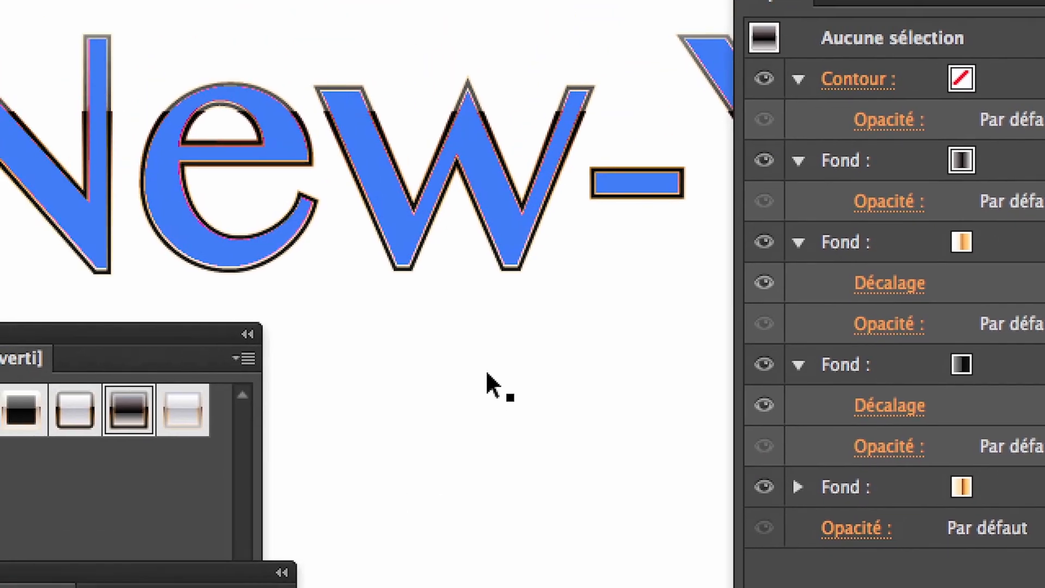
pyautogui.scroll(3, 465, 343)
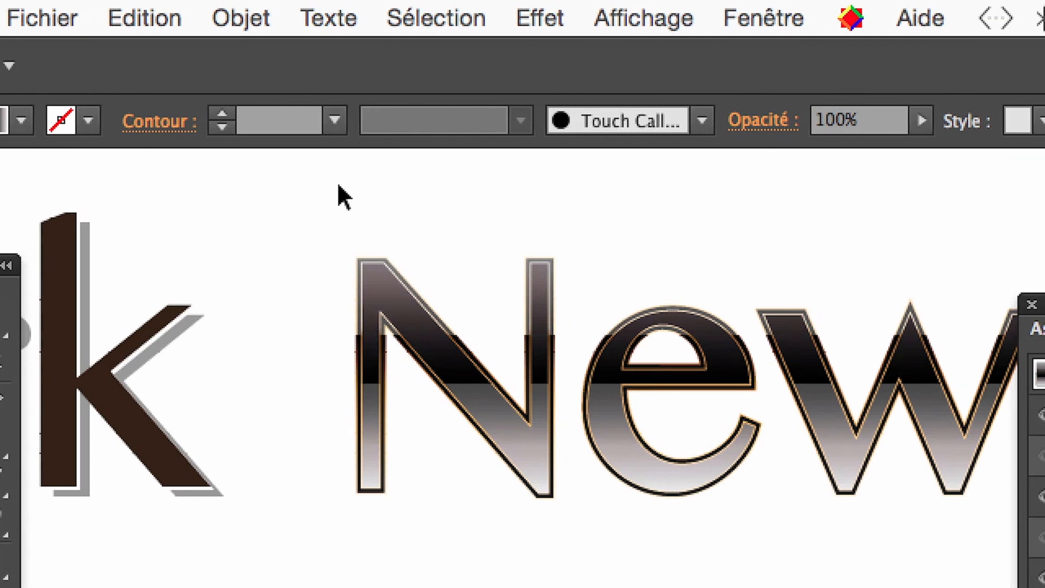
pyautogui.scroll(-3, 655, 533)
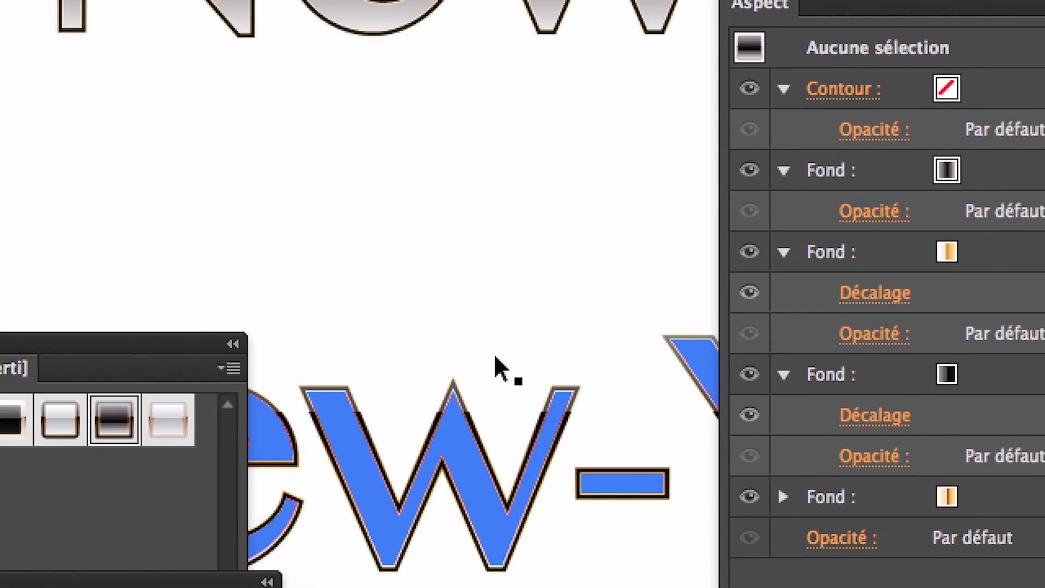
pyautogui.scroll(-2, 493, 363)
pyautogui.click(531, 384)
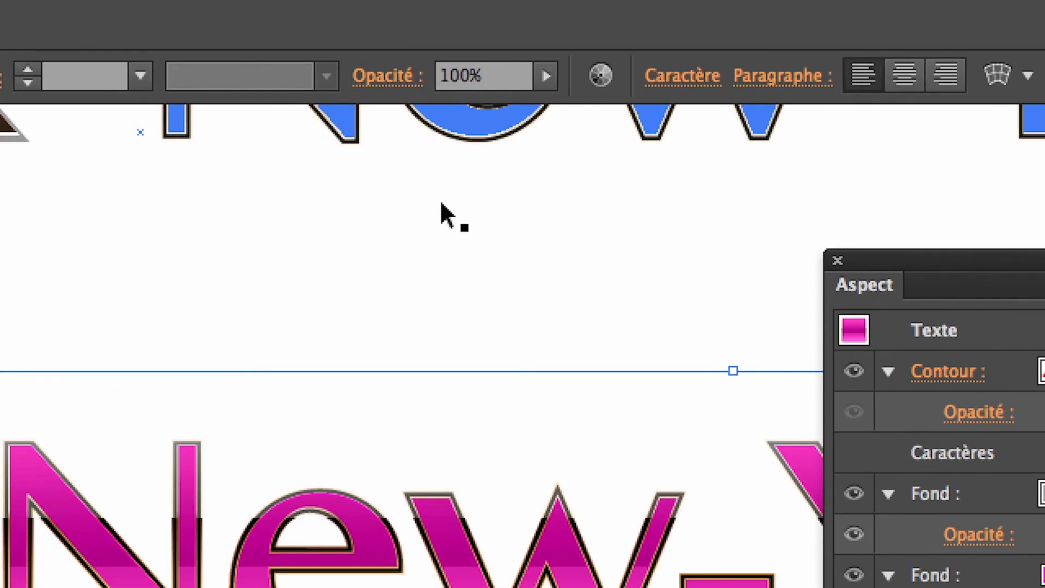
pyautogui.click(379, 193)
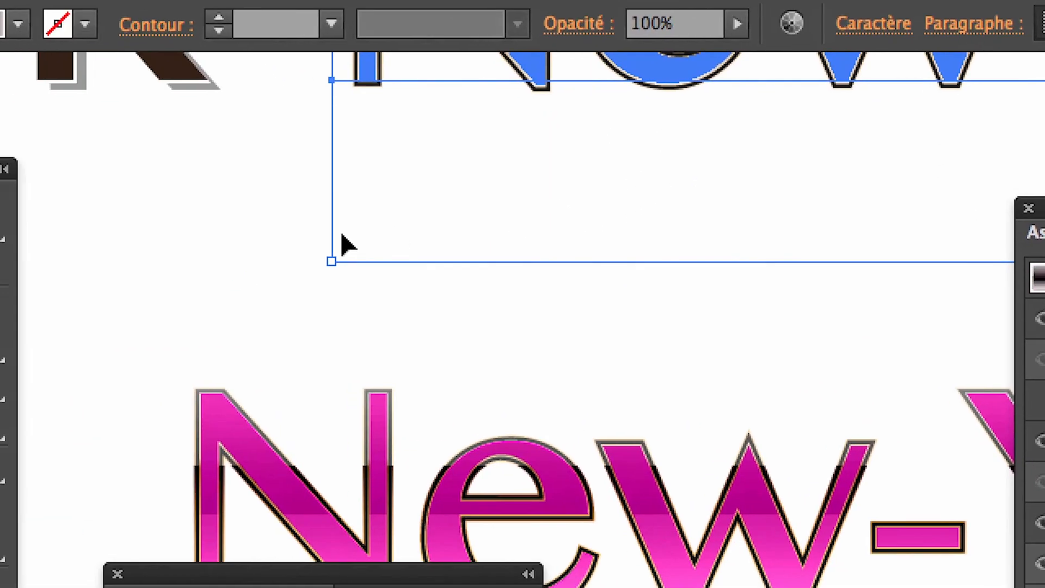
pyautogui.click(45, 274)
pyautogui.scroll(-3, 321, 245)
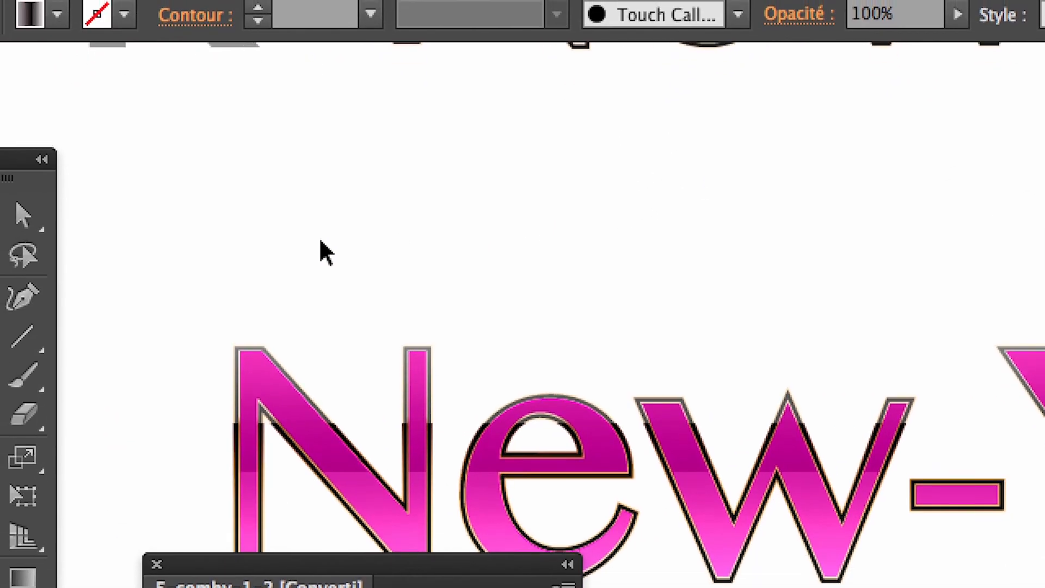
pyautogui.scroll(-5, 316, 240)
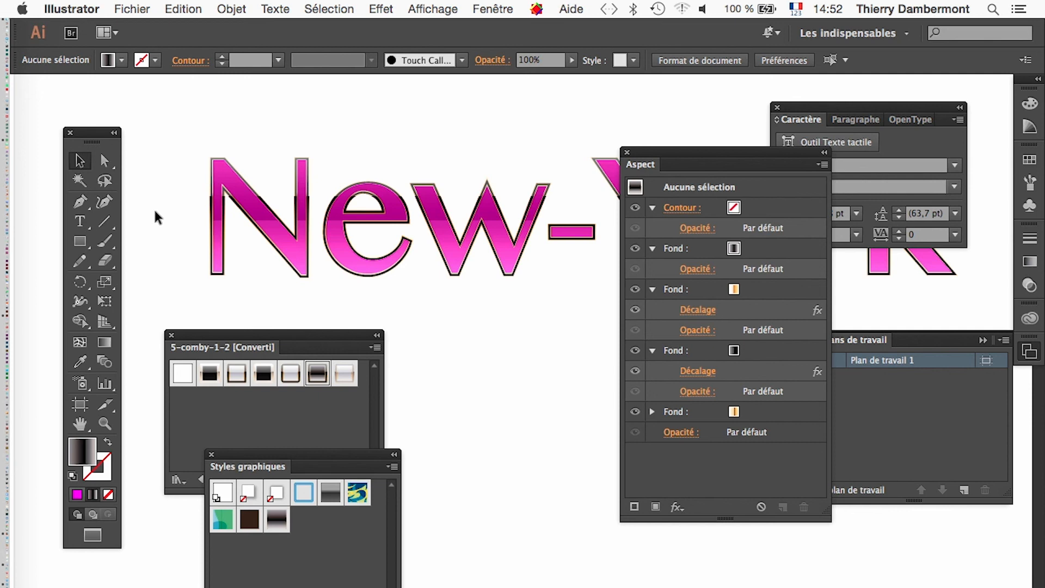
# - Store the magenta New-York text's appearance as a new graphic style and deselect the text
pyautogui.click(398, 256)
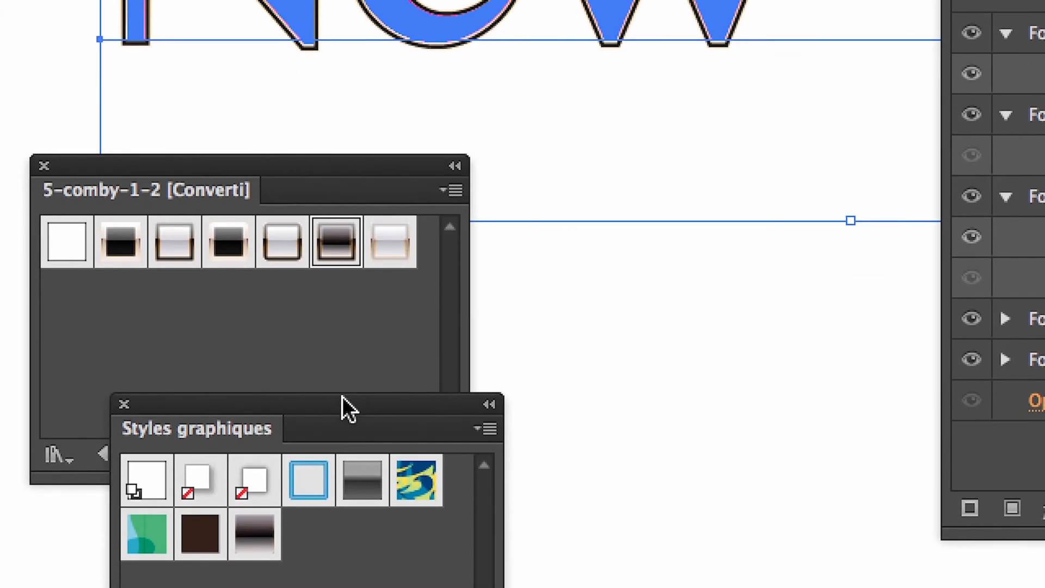
pyautogui.moveTo(343, 409); pyautogui.dragTo(476, 299)
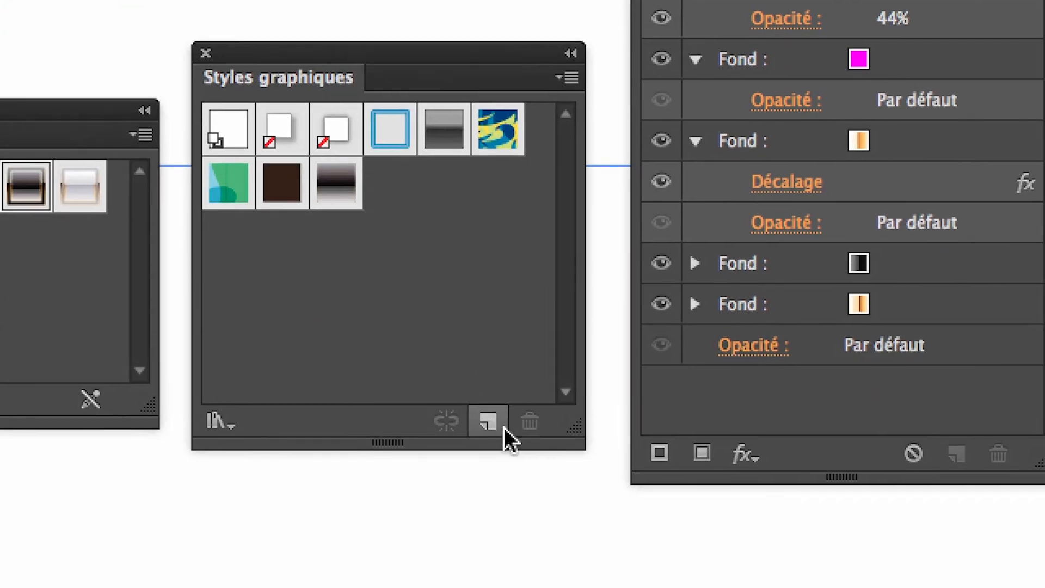
pyautogui.click(540, 587)
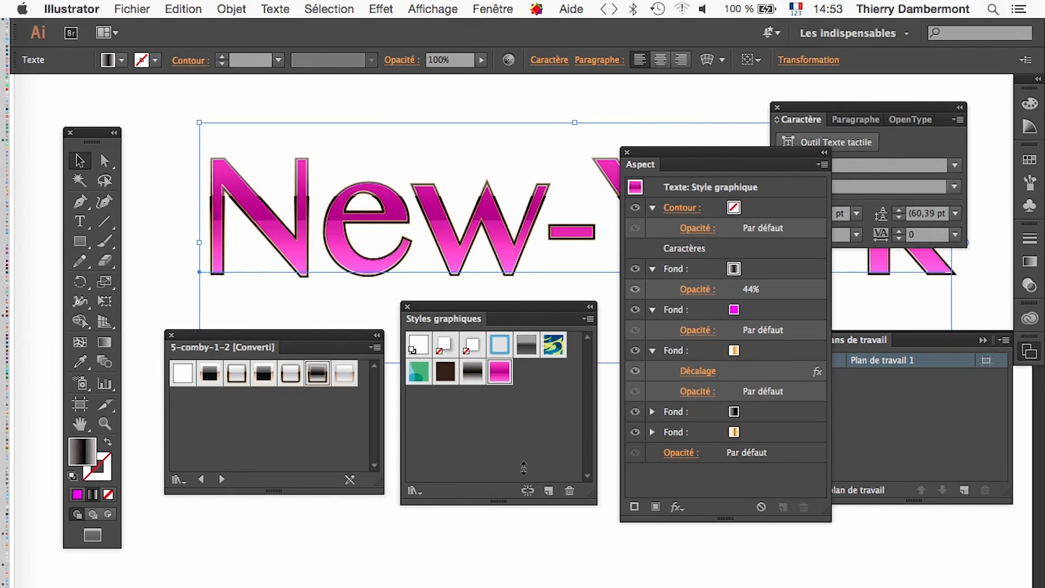
pyautogui.click(495, 559)
pyautogui.scroll(-4, 376, 271)
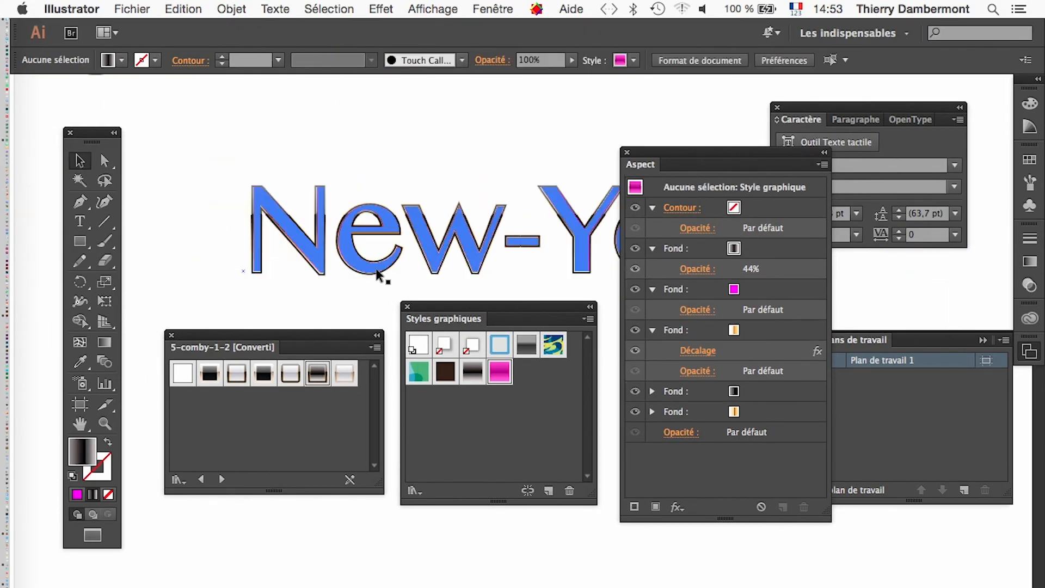